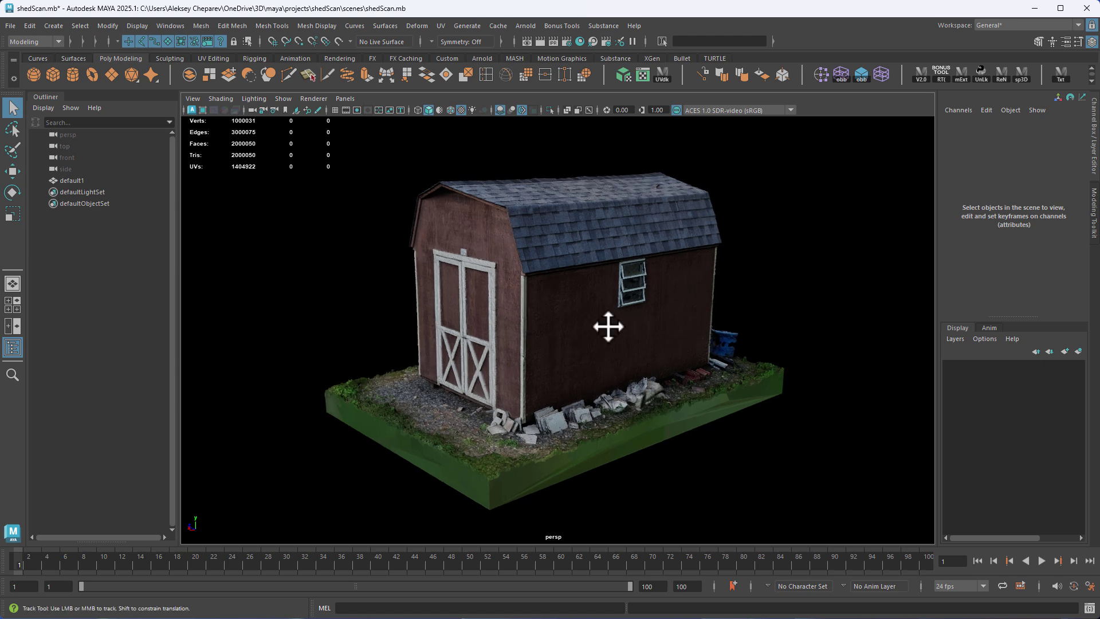
Duplicate the shed scan mesh and hide the original.
{"action": "middle_click_drag", "start_coordinate": [609, 326], "coordinate": [616, 302], "text": "alt"}
{"action": "right_click_drag", "start_coordinate": [615, 301], "coordinate": [660, 335], "text": "alt"}
{"action": "left_click_drag", "start_coordinate": [660, 335], "coordinate": [651, 344], "text": "alt"}
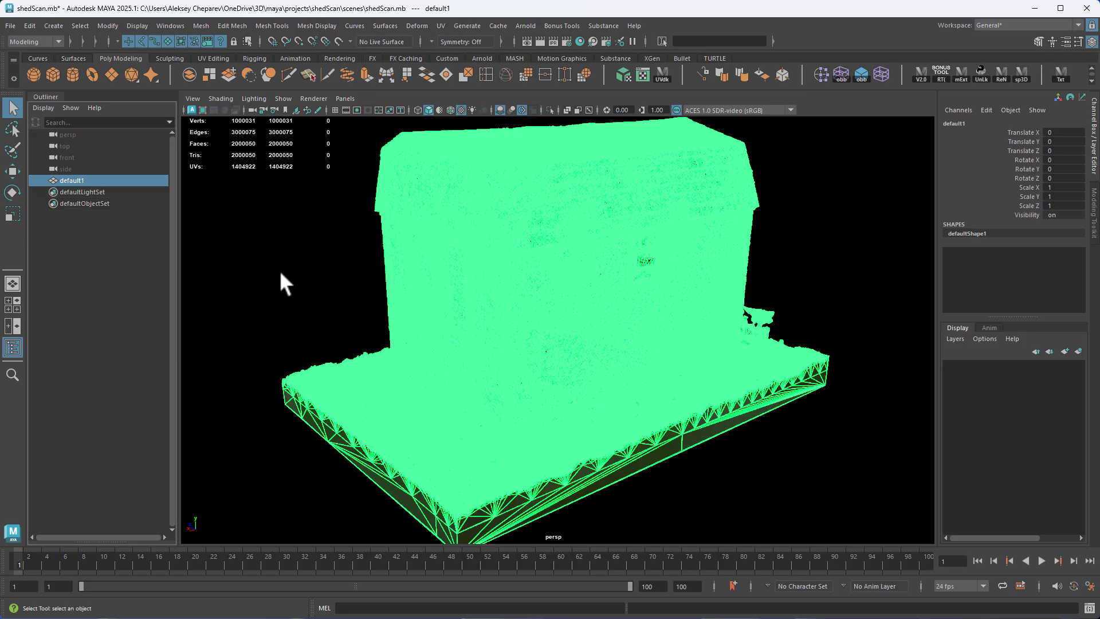
{"action": "left_click_drag", "start_coordinate": [80, 192], "coordinate": [83, 179]}
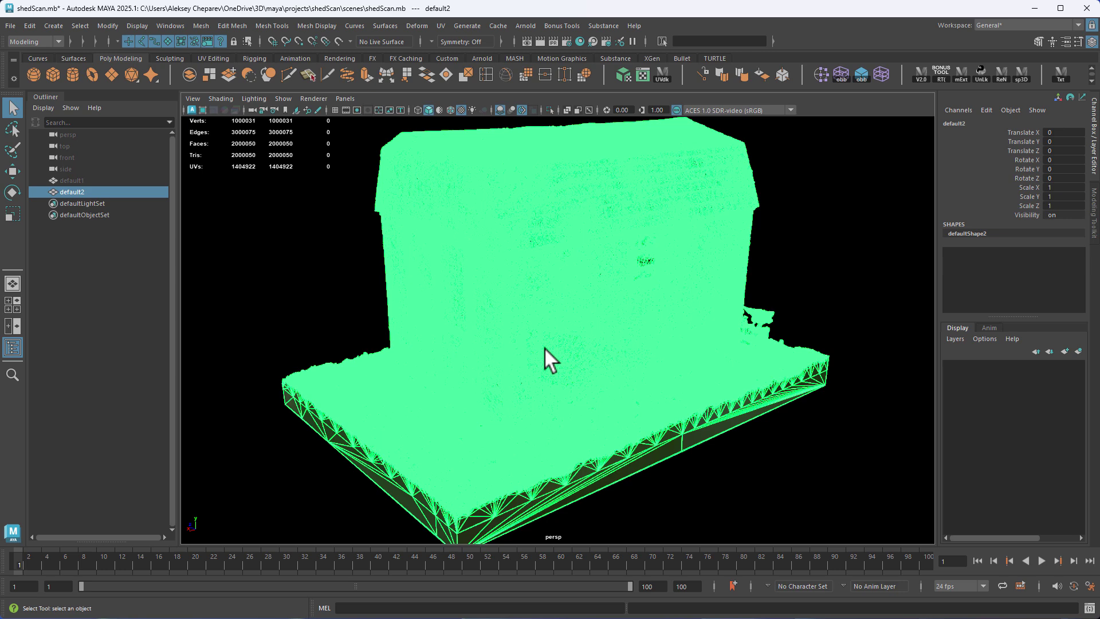
Switch the duplicated shed mesh to face selection mode.
{"action": "middle_click_drag", "start_coordinate": [544, 347], "coordinate": [561, 342], "text": "alt"}
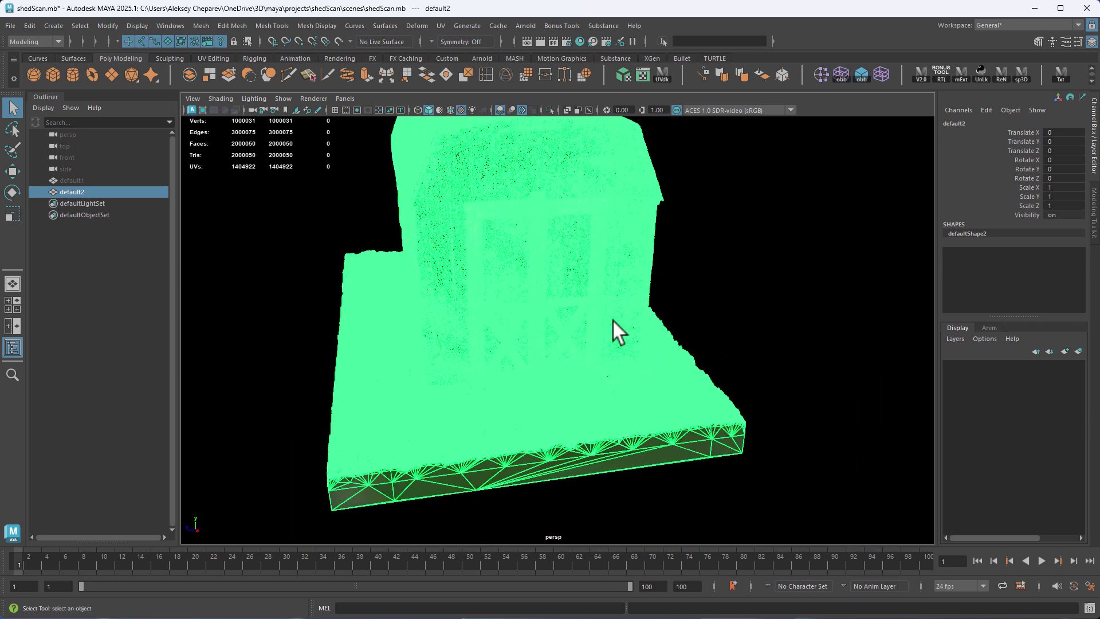
{"action": "left_click_drag", "start_coordinate": [618, 332], "coordinate": [662, 312], "text": "alt"}
{"action": "key", "text": "w"}
{"action": "right_click_drag", "start_coordinate": [629, 254], "coordinate": [629, 293]}
{"action": "left_click_drag", "start_coordinate": [658, 277], "coordinate": [502, 220], "text": "alt"}
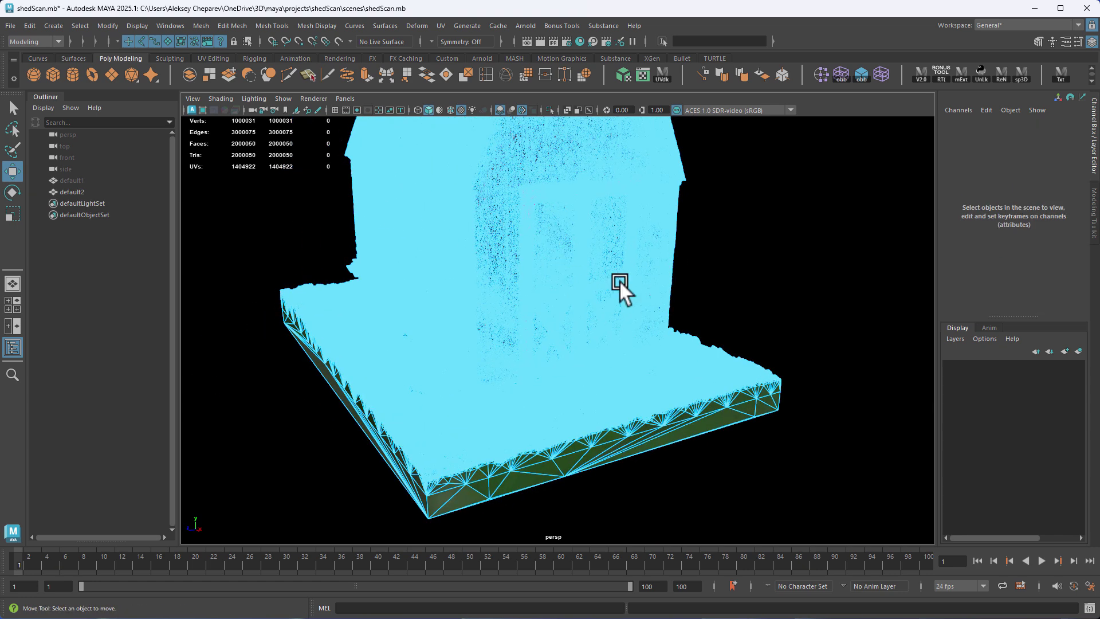
{"action": "left_click_drag", "start_coordinate": [620, 280], "coordinate": [444, 226], "text": "alt"}
Keep the viewport's object display options open as a floating list and turn off Selection Highlighting.
{"action": "left_click", "coordinate": [284, 98]}
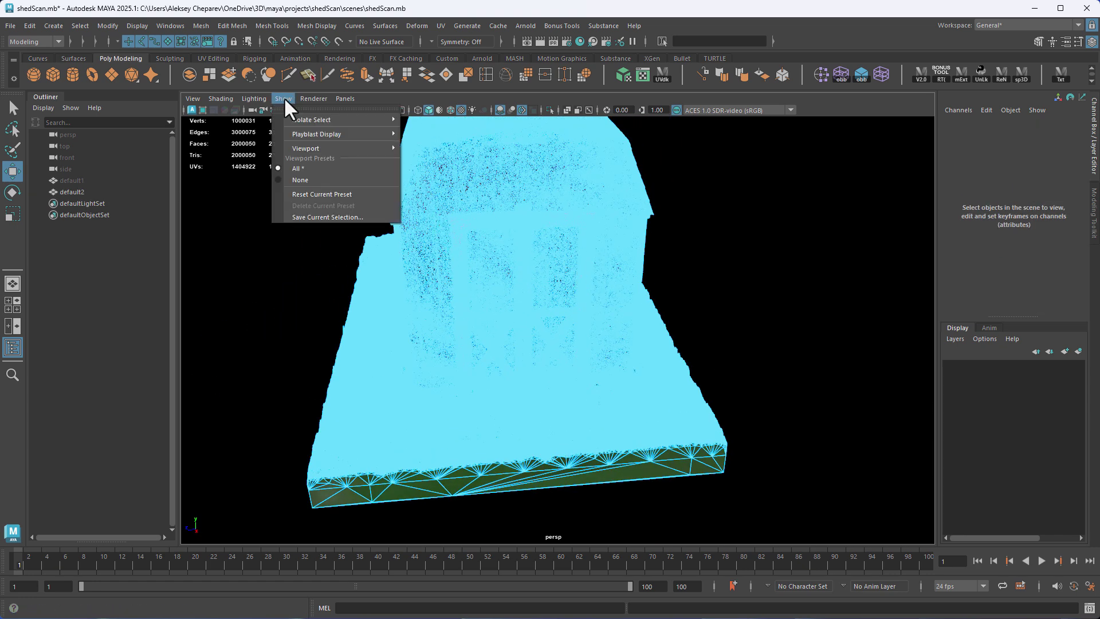
{"action": "mouse_move", "coordinate": [317, 149]}
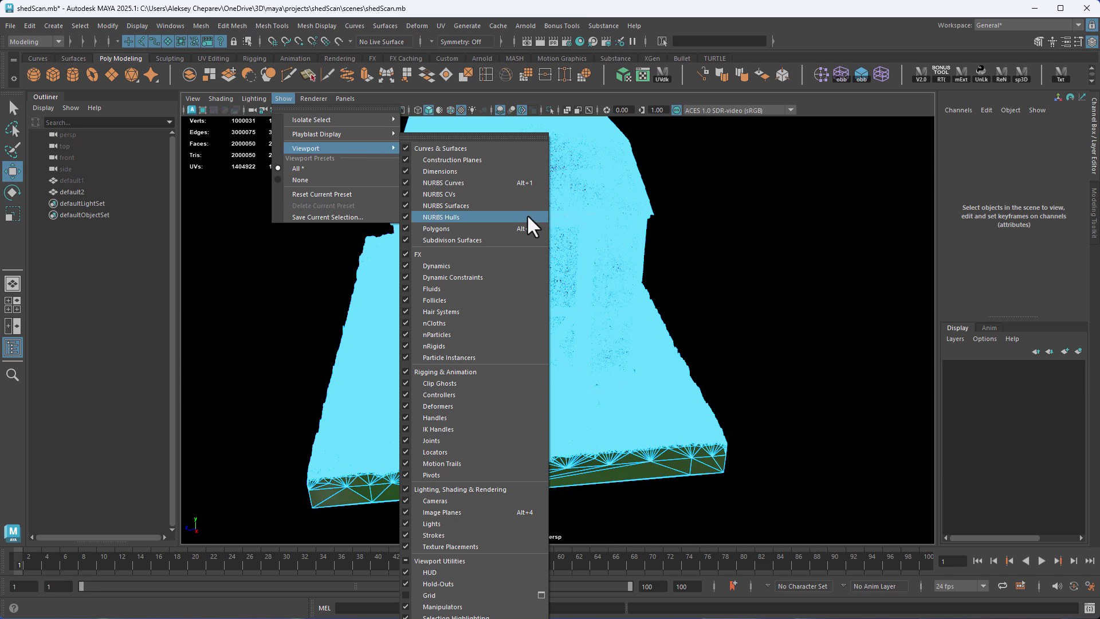
{"action": "left_click", "coordinate": [476, 137]}
{"action": "left_click_drag", "start_coordinate": [512, 121], "coordinate": [911, 34]}
{"action": "left_click", "coordinate": [800, 507]}
Select and delete the ground faces in front of the shed doors.
{"action": "left_click_drag", "start_coordinate": [705, 332], "coordinate": [675, 410], "text": "alt"}
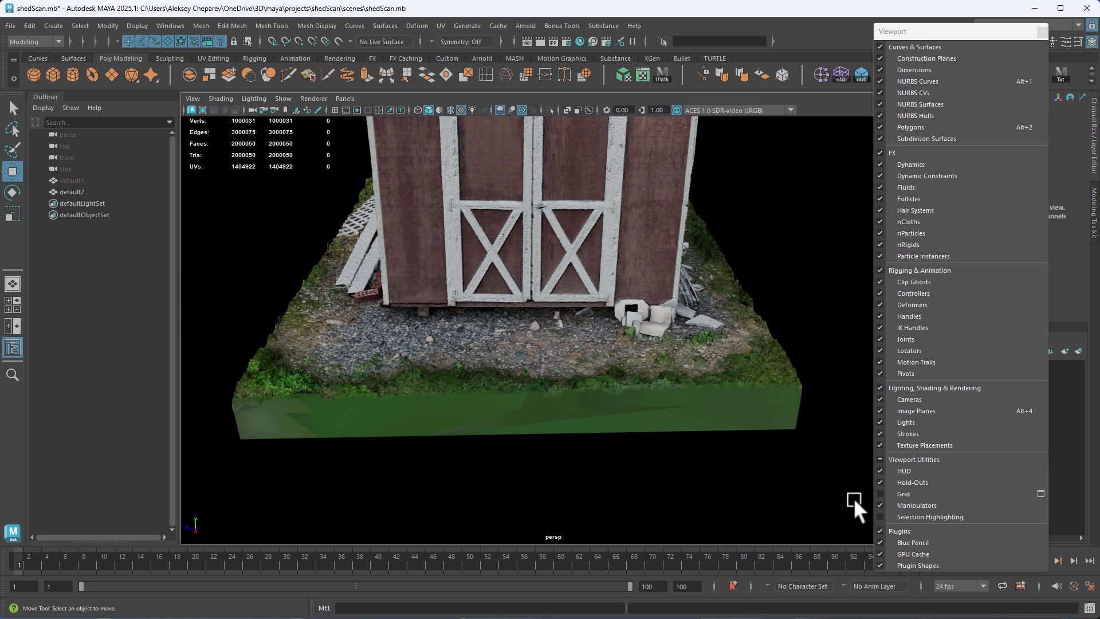
{"action": "left_click_drag", "start_coordinate": [854, 500], "coordinate": [213, 307]}
{"action": "left_click_drag", "start_coordinate": [464, 394], "coordinate": [472, 395], "text": "alt"}
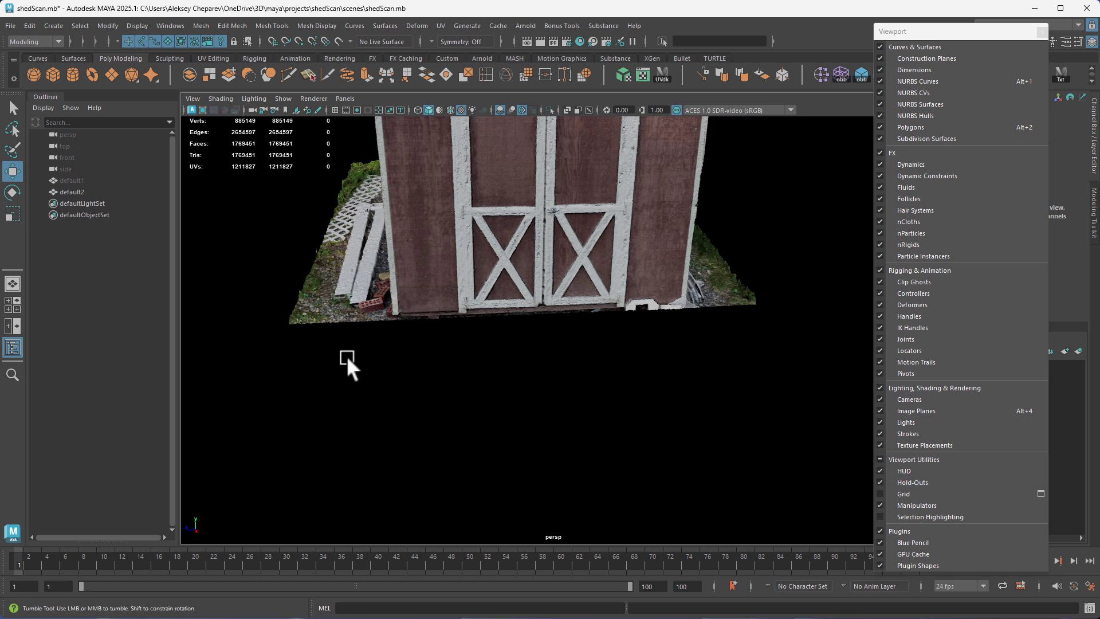
Select and delete the ground faces along the shed wall beside the lattice and white boards.
{"action": "left_click_drag", "start_coordinate": [359, 378], "coordinate": [527, 325], "text": "alt"}
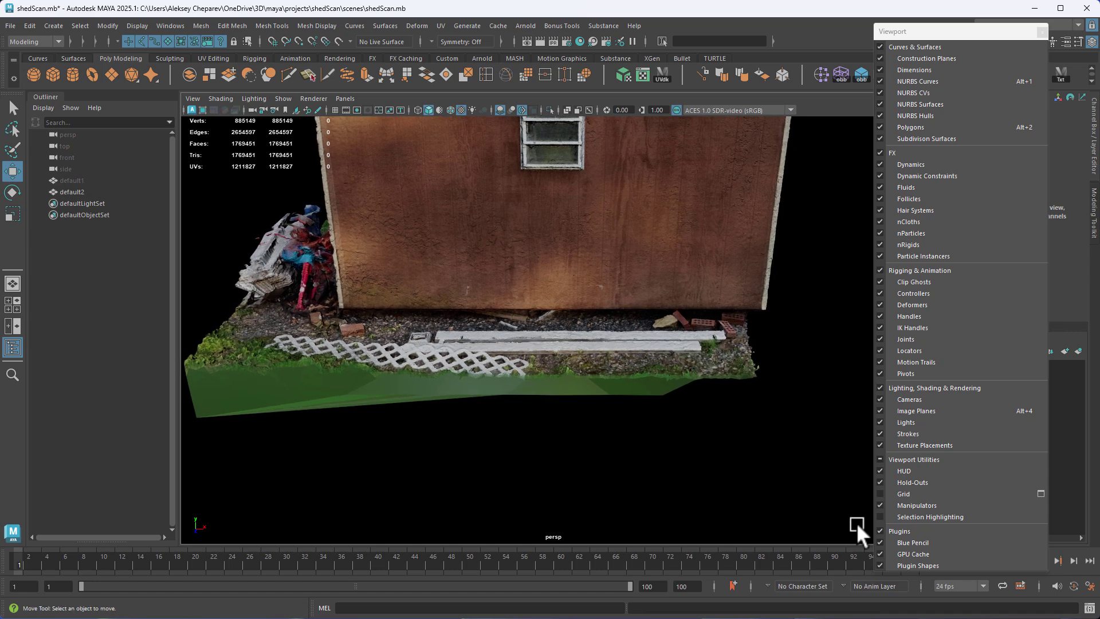
{"action": "left_click_drag", "start_coordinate": [646, 469], "coordinate": [179, 314]}
{"action": "left_click_drag", "start_coordinate": [382, 407], "coordinate": [430, 417], "text": "alt"}
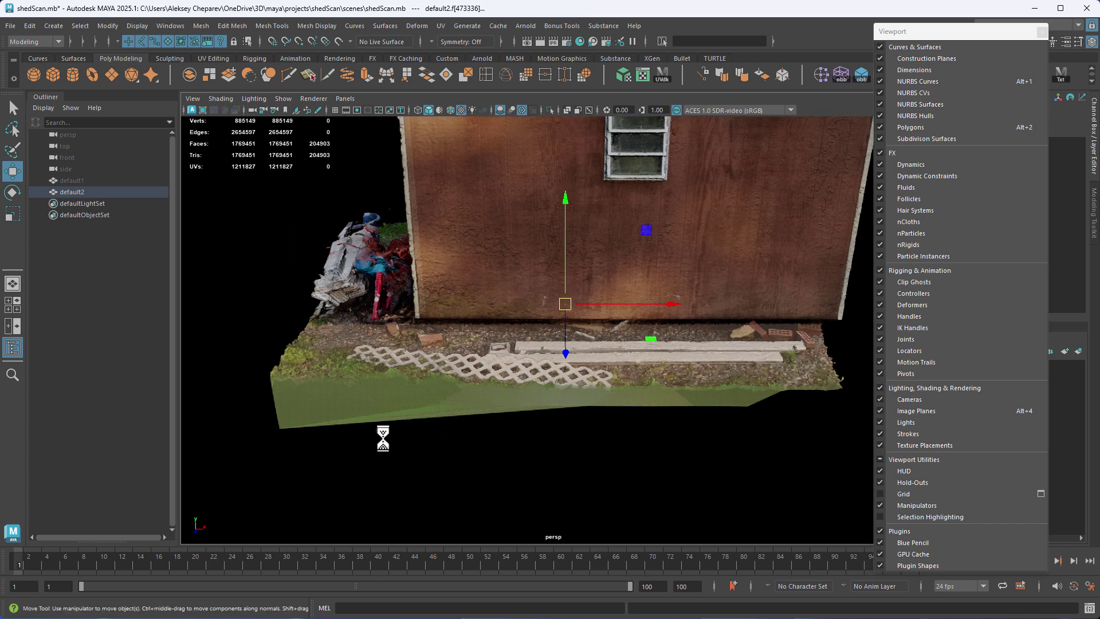
{"action": "key", "text": "Delete"}
Lasso the ground and debris faces along the opposite long wall of the shed and delete them.
{"action": "left_click_drag", "start_coordinate": [360, 431], "coordinate": [676, 292], "text": "alt"}
{"action": "left_click_drag", "start_coordinate": [409, 322], "coordinate": [401, 327], "text": "alt"}
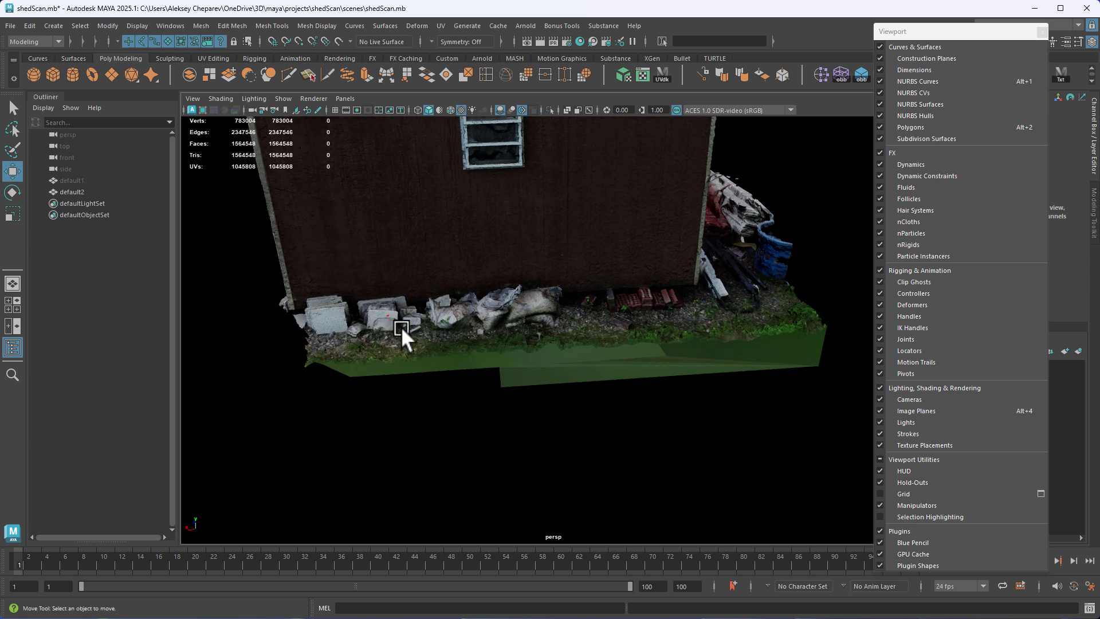
{"action": "left_click", "coordinate": [12, 127]}
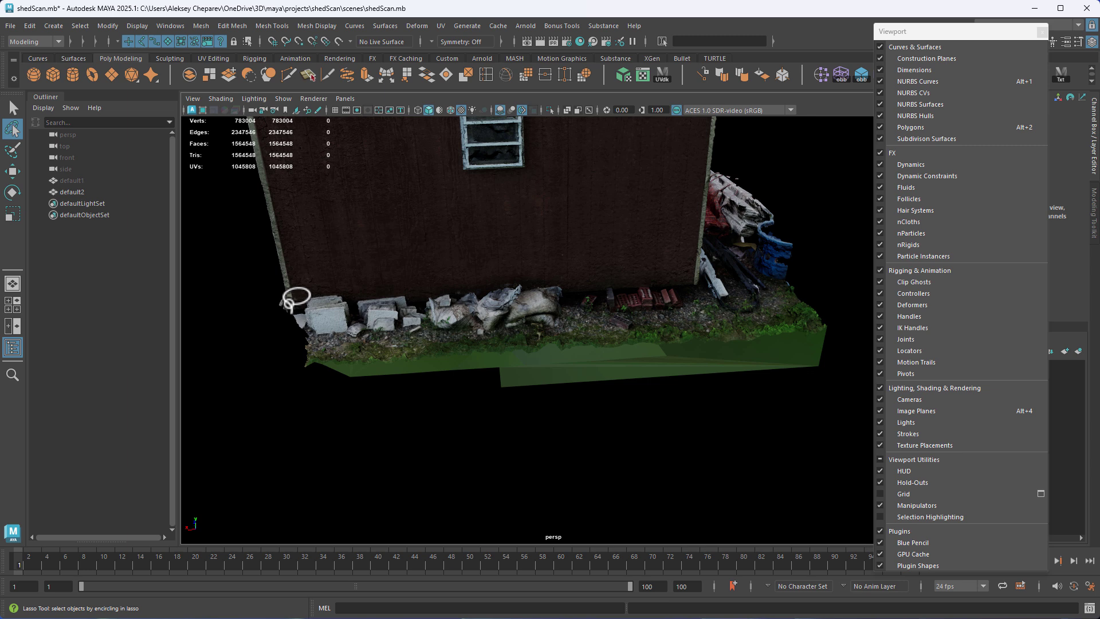
{"action": "mouse_move", "coordinate": [287, 308]}
{"action": "left_mouse_down"}
{"action": "mouse_move", "coordinate": [224, 337]}
{"action": "mouse_move", "coordinate": [422, 492]}
{"action": "mouse_move", "coordinate": [573, 496]}
{"action": "mouse_move", "coordinate": [851, 425]}
{"action": "mouse_move", "coordinate": [857, 293]}
{"action": "mouse_move", "coordinate": [764, 273]}
{"action": "mouse_move", "coordinate": [696, 281]}
{"action": "left_mouse_up"}
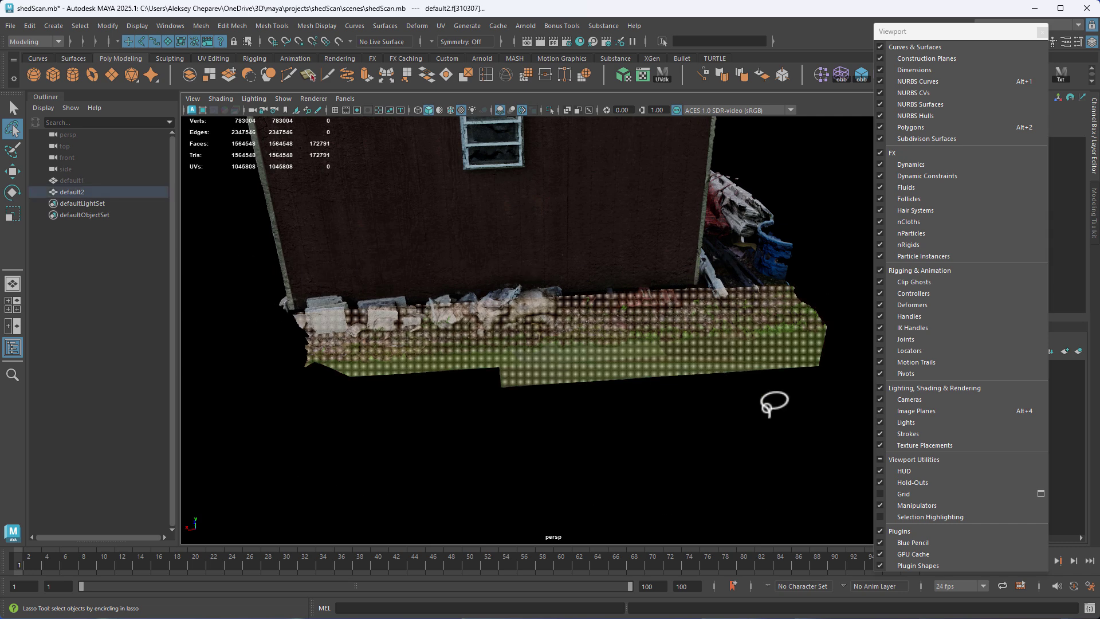
{"action": "left_click_drag", "start_coordinate": [775, 473], "coordinate": [787, 442], "text": "alt"}
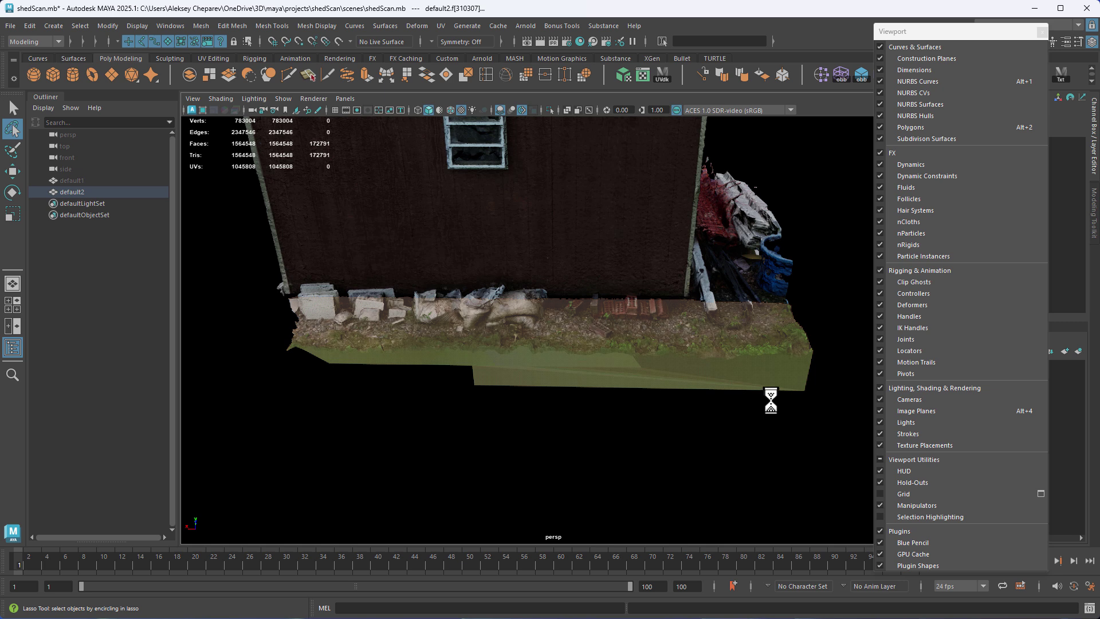
{"action": "key", "text": "Delete"}
Delete the remaining ground and debris faces behind the shed.
{"action": "left_click_drag", "start_coordinate": [827, 393], "coordinate": [690, 395], "text": "alt"}
{"action": "middle_click_drag", "start_coordinate": [690, 395], "coordinate": [676, 393], "text": "alt"}
{"action": "right_click_drag", "start_coordinate": [676, 393], "coordinate": [719, 396], "text": "alt"}
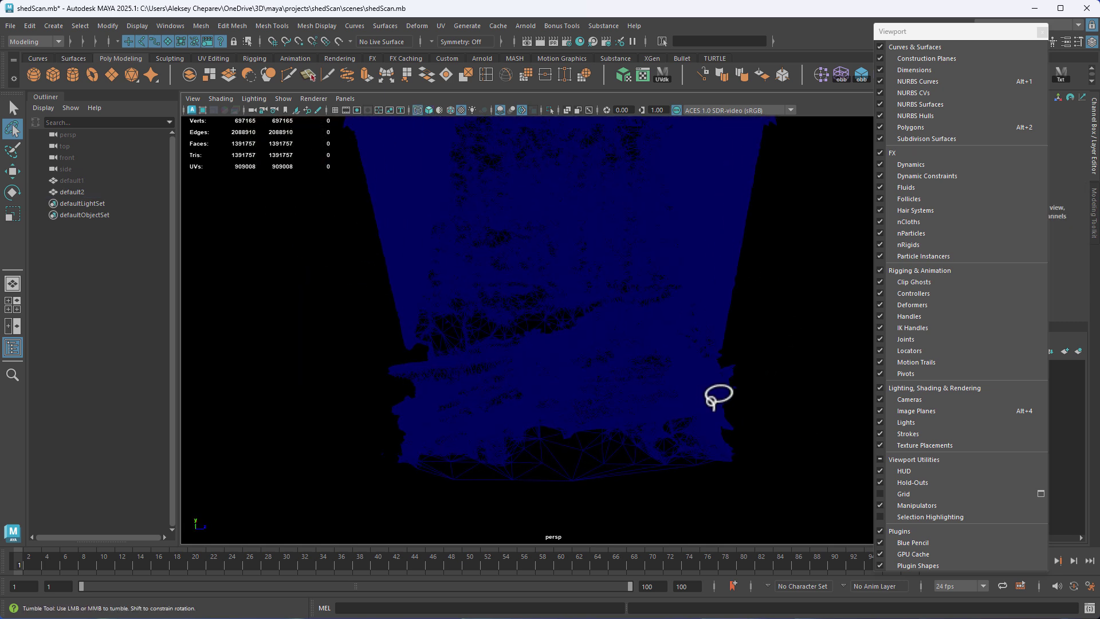
{"action": "mouse_move", "coordinate": [719, 395]}
{"action": "left_mouse_down", "text": "alt"}
{"action": "mouse_move", "coordinate": [739, 366]}
{"action": "mouse_move", "coordinate": [687, 351]}
{"action": "mouse_move", "coordinate": [670, 361]}
{"action": "mouse_move", "coordinate": [776, 379]}
{"action": "mouse_move", "coordinate": [469, 521]}
{"action": "mouse_move", "coordinate": [315, 401]}
{"action": "mouse_move", "coordinate": [324, 381]}
{"action": "left_mouse_up", "text": "alt"}
{"action": "key", "text": "Delete"}
{"action": "mouse_move", "coordinate": [655, 374]}
{"action": "left_mouse_down", "text": "alt"}
{"action": "mouse_move", "coordinate": [596, 373]}
{"action": "mouse_move", "coordinate": [621, 363]}
{"action": "mouse_move", "coordinate": [662, 388]}
{"action": "left_mouse_up", "text": "alt"}
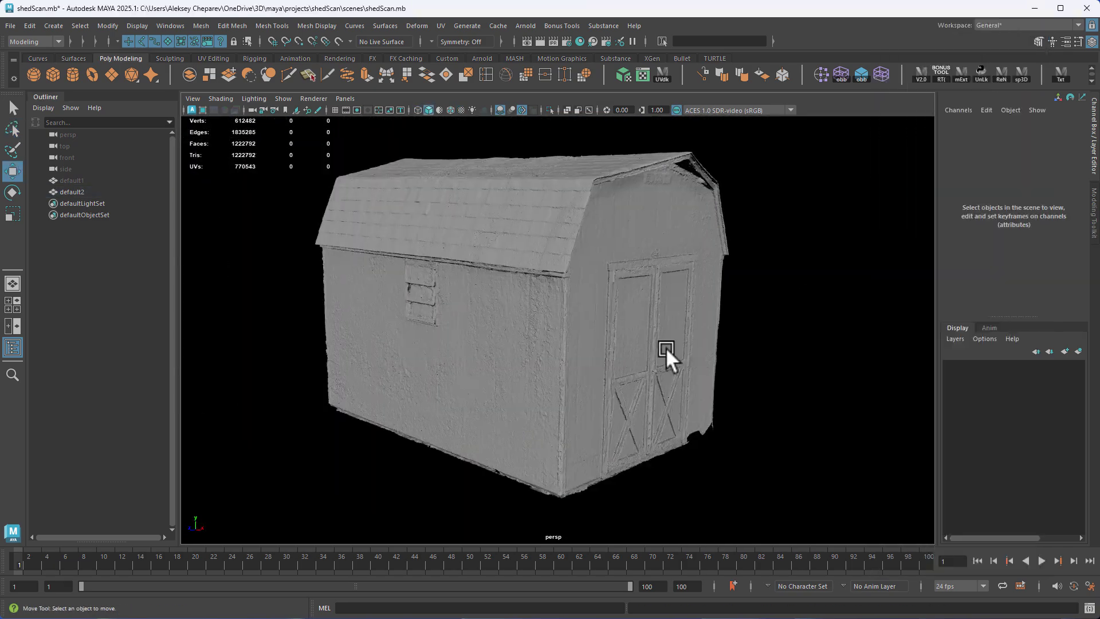
Show the textures on the trimmed shed scan and examine its roof, front and long side wall.
{"action": "key", "text": "6"}
{"action": "mouse_move", "coordinate": [665, 347]}
{"action": "left_mouse_down", "text": "alt"}
{"action": "mouse_move", "coordinate": [815, 358]}
{"action": "mouse_move", "coordinate": [579, 312]}
{"action": "mouse_move", "coordinate": [665, 315]}
{"action": "mouse_move", "coordinate": [531, 334]}
{"action": "left_mouse_up", "text": "alt"}
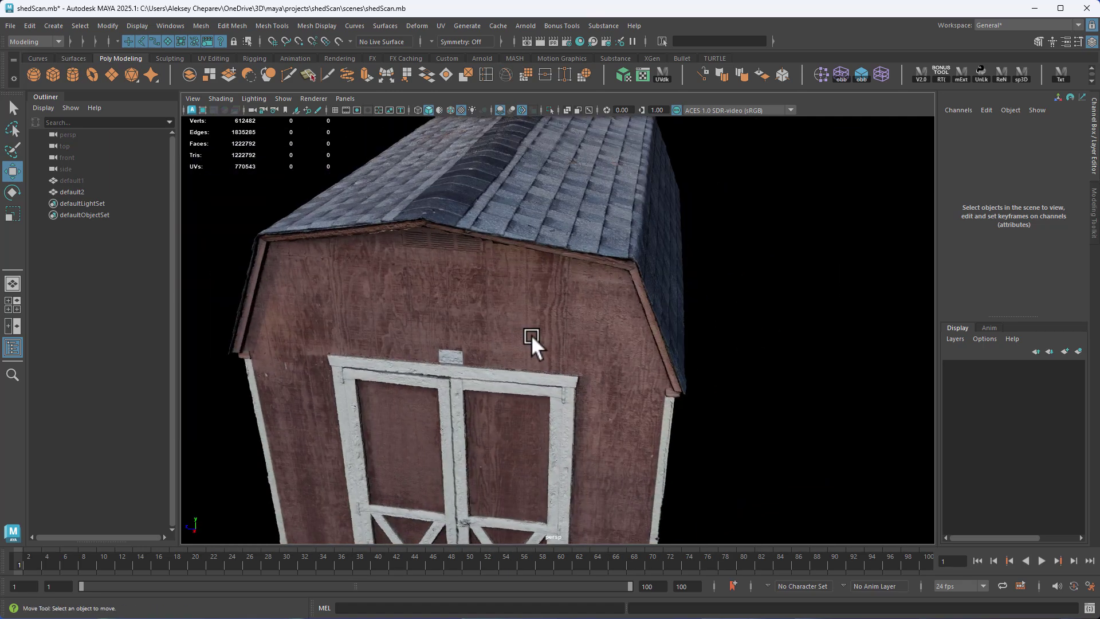
{"action": "left_click_drag", "start_coordinate": [628, 339], "coordinate": [474, 248], "text": "alt"}
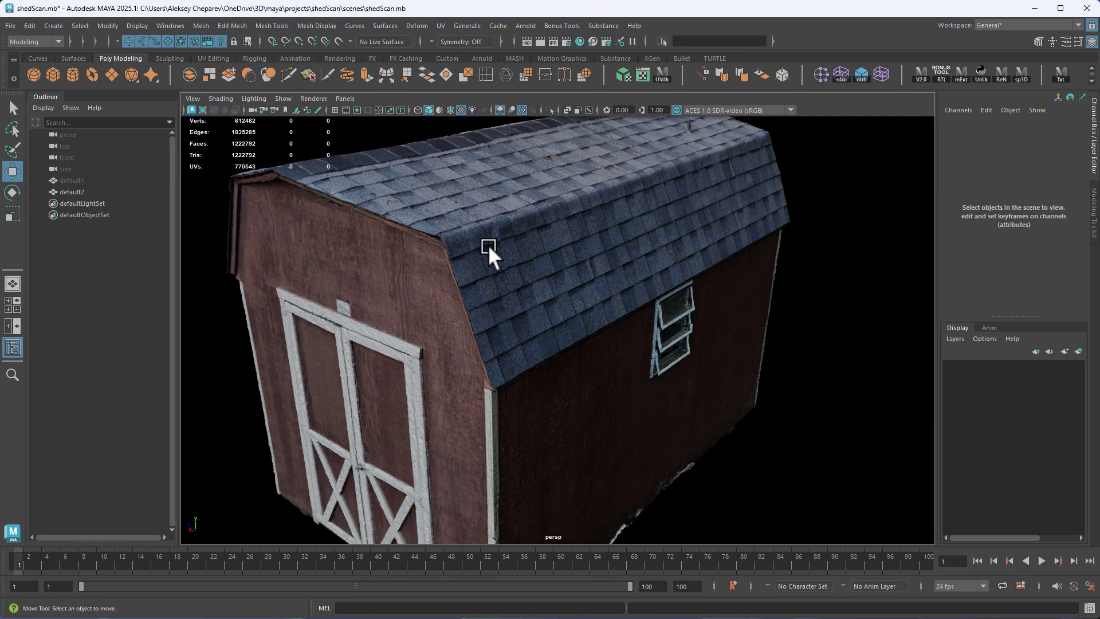
{"action": "middle_click_drag", "start_coordinate": [489, 247], "coordinate": [486, 255], "text": "alt"}
{"action": "scroll", "coordinate": [517, 220], "scroll_direction": "down", "scroll_amount": 2}
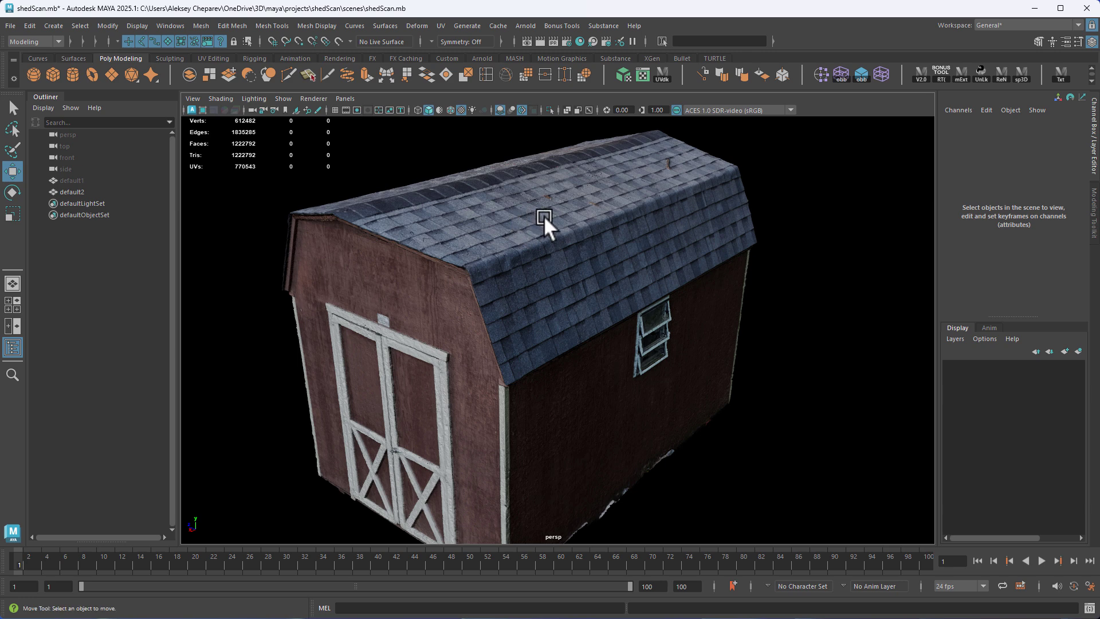
{"action": "left_click", "coordinate": [537, 216]}
{"action": "left_click", "coordinate": [782, 238]}
{"action": "left_click_drag", "start_coordinate": [575, 262], "coordinate": [573, 255], "text": "alt"}
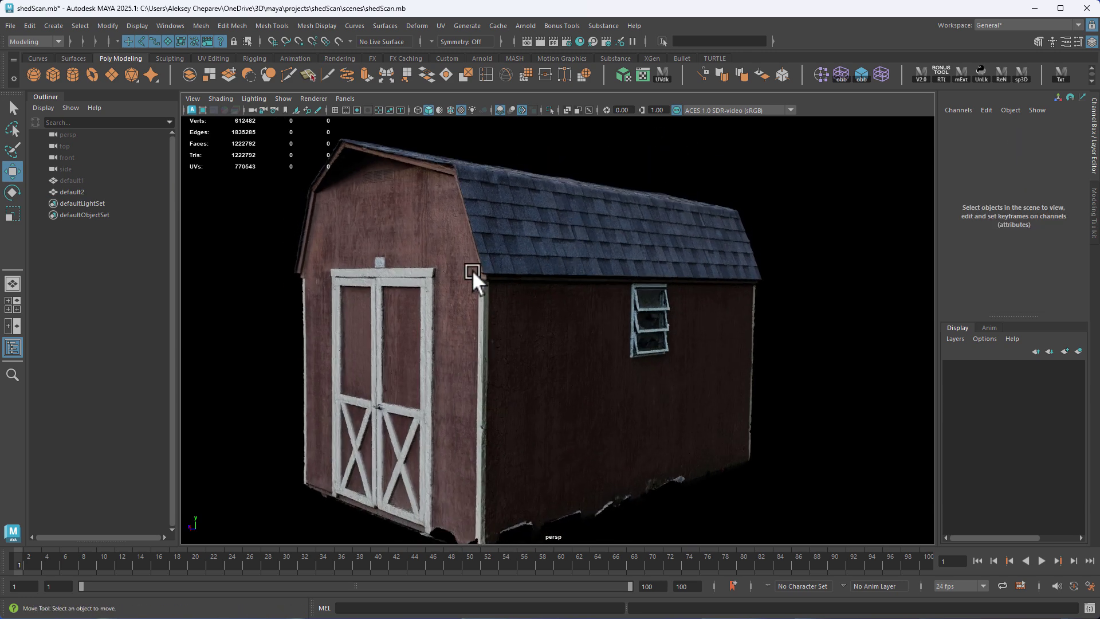
{"action": "left_click_drag", "start_coordinate": [438, 283], "coordinate": [562, 216], "text": "alt"}
Make the trimmed shed mesh the live surface and activate the Quad Draw tool.
{"action": "left_click", "coordinate": [561, 217]}
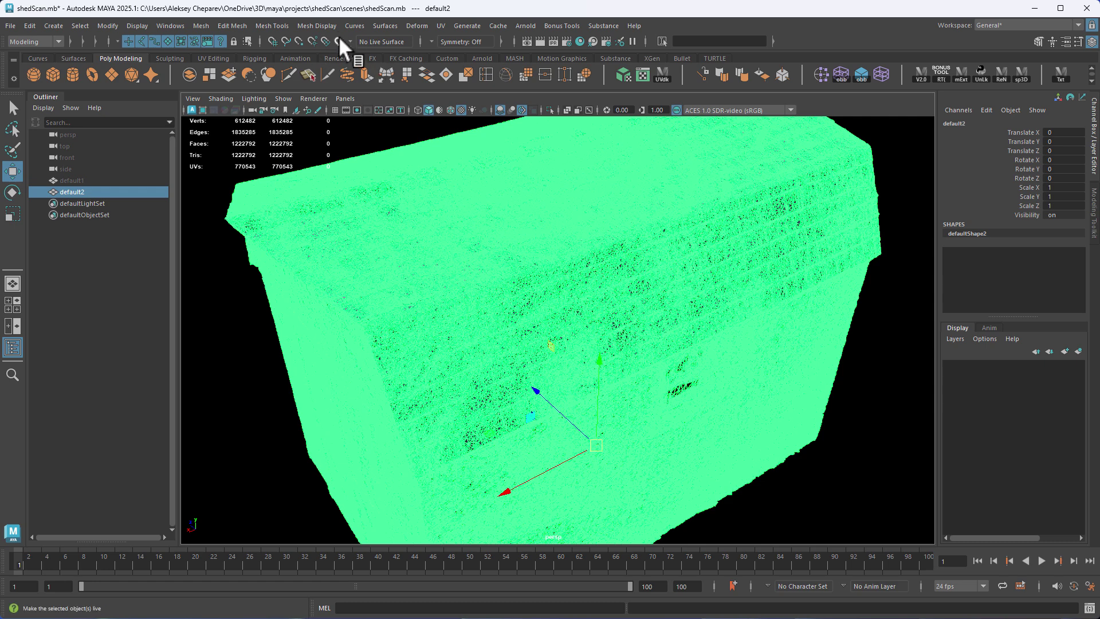
{"action": "left_click", "coordinate": [339, 39]}
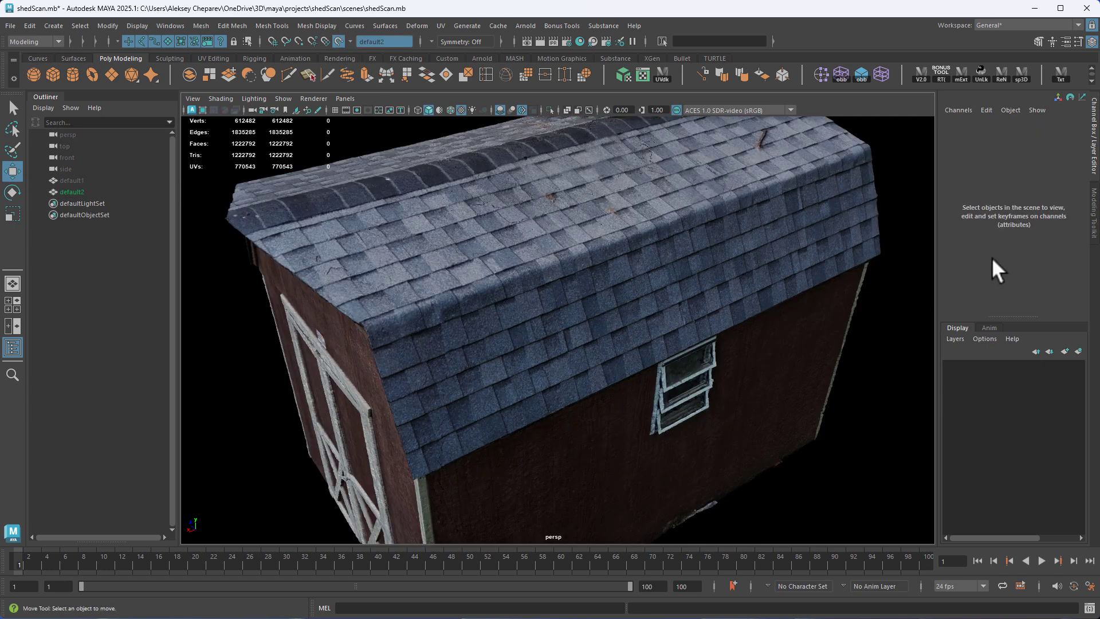
{"action": "left_click", "coordinate": [1093, 211]}
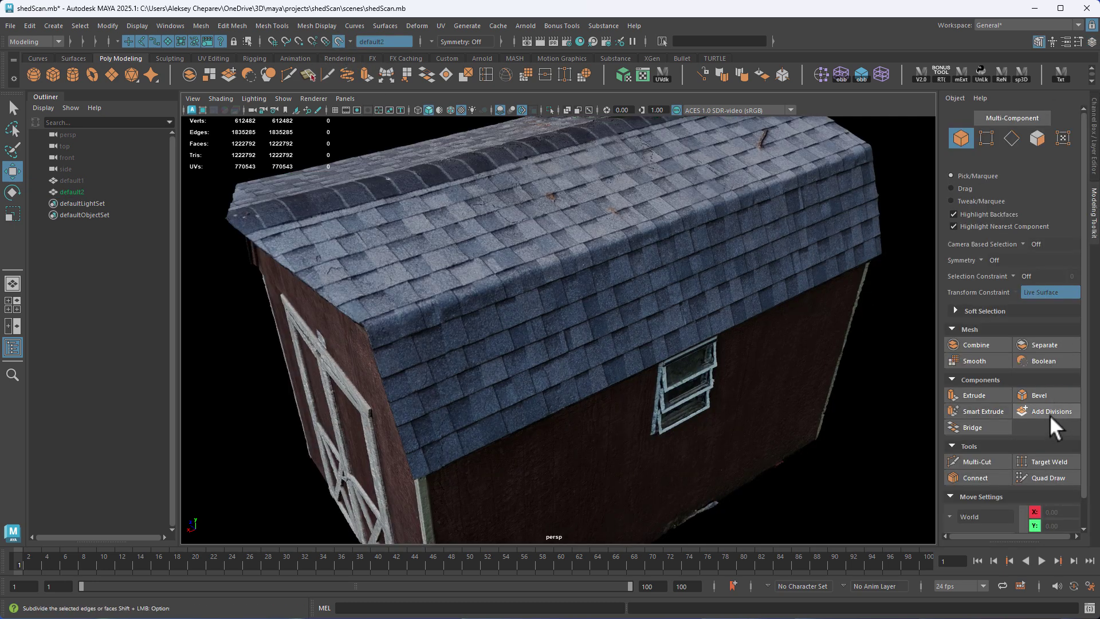
{"action": "left_click", "coordinate": [1050, 477]}
Display the scan untextured and place a Quad Draw point at the front end of the roof ridge.
{"action": "mouse_move", "coordinate": [427, 300]}
{"action": "left_mouse_down", "text": "alt"}
{"action": "mouse_move", "coordinate": [500, 292]}
{"action": "mouse_move", "coordinate": [496, 262]}
{"action": "mouse_move", "coordinate": [545, 462]}
{"action": "mouse_move", "coordinate": [544, 338]}
{"action": "mouse_move", "coordinate": [574, 337]}
{"action": "left_mouse_up", "text": "alt"}
{"action": "scroll", "coordinate": [496, 263], "scroll_direction": "up", "scroll_amount": 3}
{"action": "key", "text": "5"}
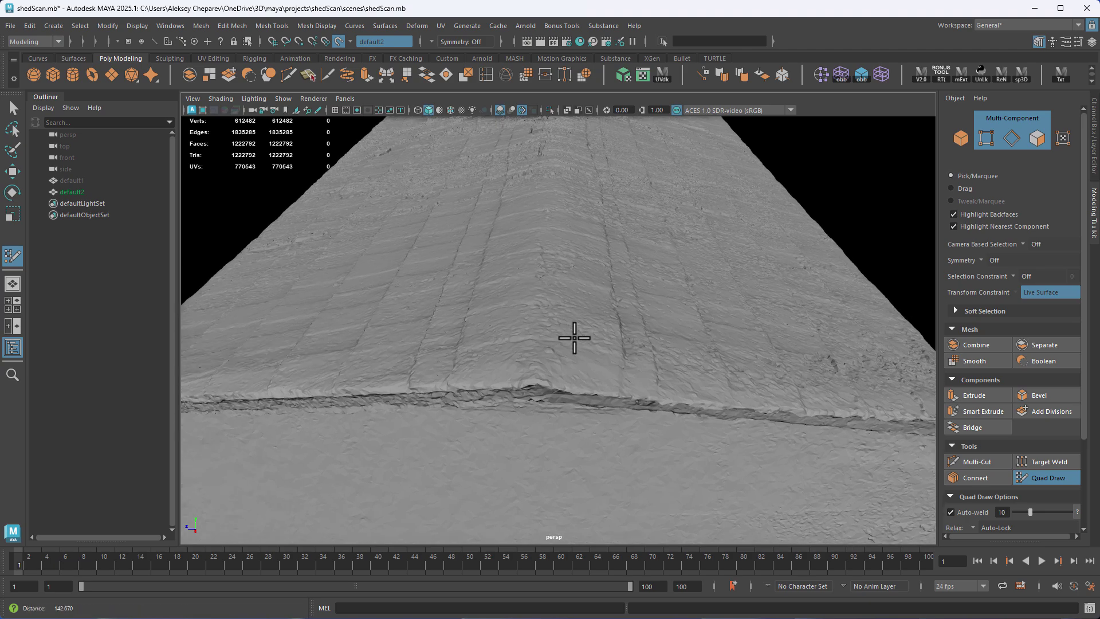
{"action": "right_click_drag", "start_coordinate": [574, 338], "coordinate": [590, 343], "text": "alt"}
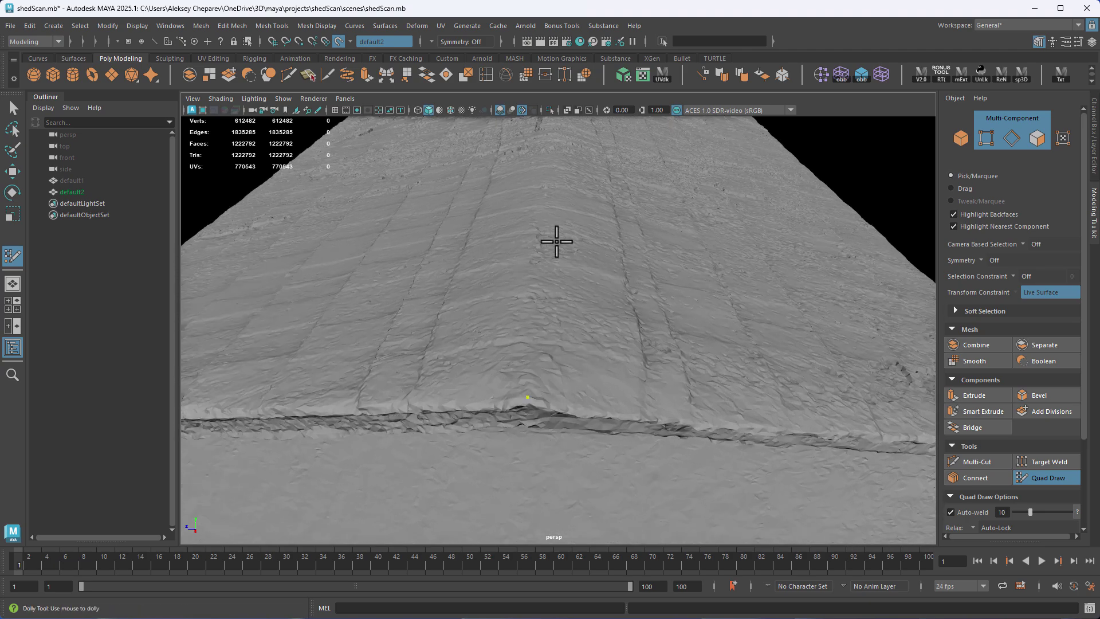
Place points at the remaining corners of one upper roof slope and fill them with a single quad.
{"action": "left_click_drag", "start_coordinate": [556, 241], "coordinate": [523, 328], "text": "alt"}
{"action": "middle_click_drag", "start_coordinate": [523, 328], "coordinate": [545, 414], "text": "alt"}
{"action": "right_click_drag", "start_coordinate": [544, 413], "coordinate": [676, 417], "text": "alt"}
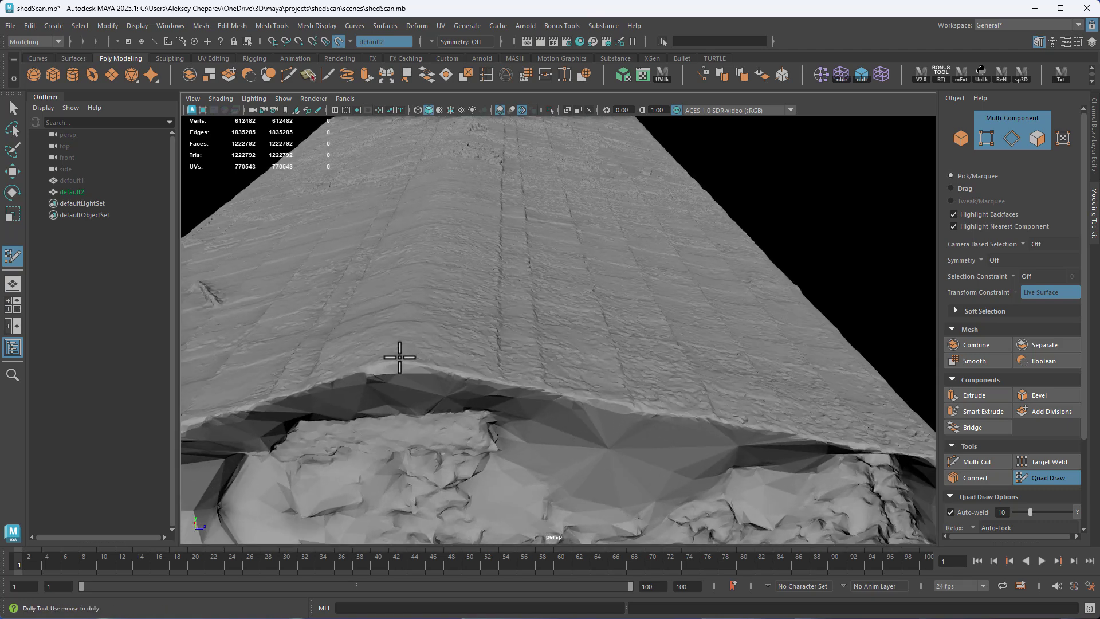
{"action": "left_click_drag", "start_coordinate": [399, 357], "coordinate": [476, 339], "text": "alt"}
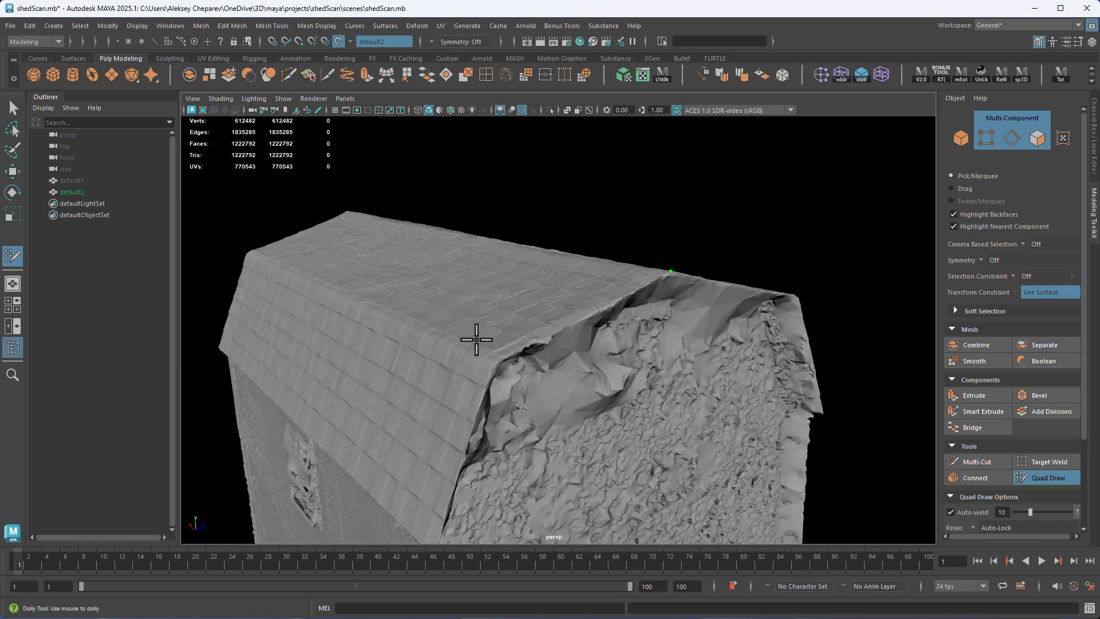
{"action": "scroll", "coordinate": [399, 383], "scroll_direction": "up", "scroll_amount": 3}
{"action": "mouse_move", "coordinate": [416, 396]}
{"action": "left_mouse_down", "text": "alt"}
{"action": "mouse_move", "coordinate": [523, 388]}
{"action": "mouse_move", "coordinate": [658, 315]}
{"action": "left_mouse_up", "text": "alt"}
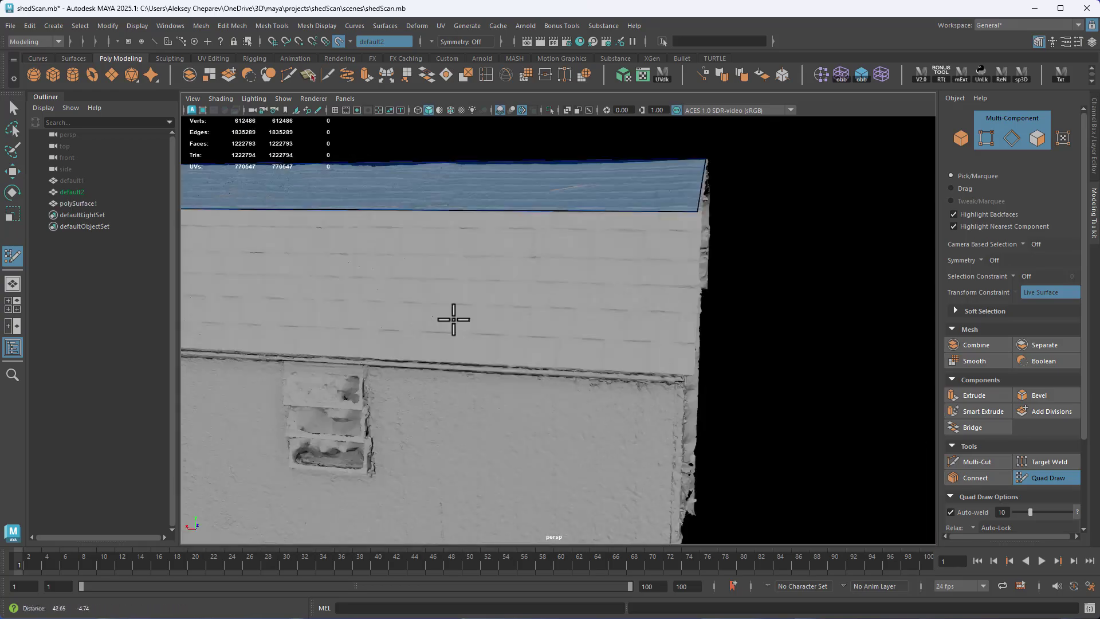
Place points at both eave corners and fill the steep lower roof slope with a second quad.
{"action": "mouse_move", "coordinate": [452, 319]}
{"action": "left_mouse_down", "text": "alt"}
{"action": "mouse_move", "coordinate": [483, 337]}
{"action": "mouse_move", "coordinate": [645, 311]}
{"action": "left_mouse_up", "text": "alt"}
{"action": "right_click_drag", "start_coordinate": [646, 312], "coordinate": [672, 388], "text": "alt"}
{"action": "left_click", "coordinate": [672, 388]}
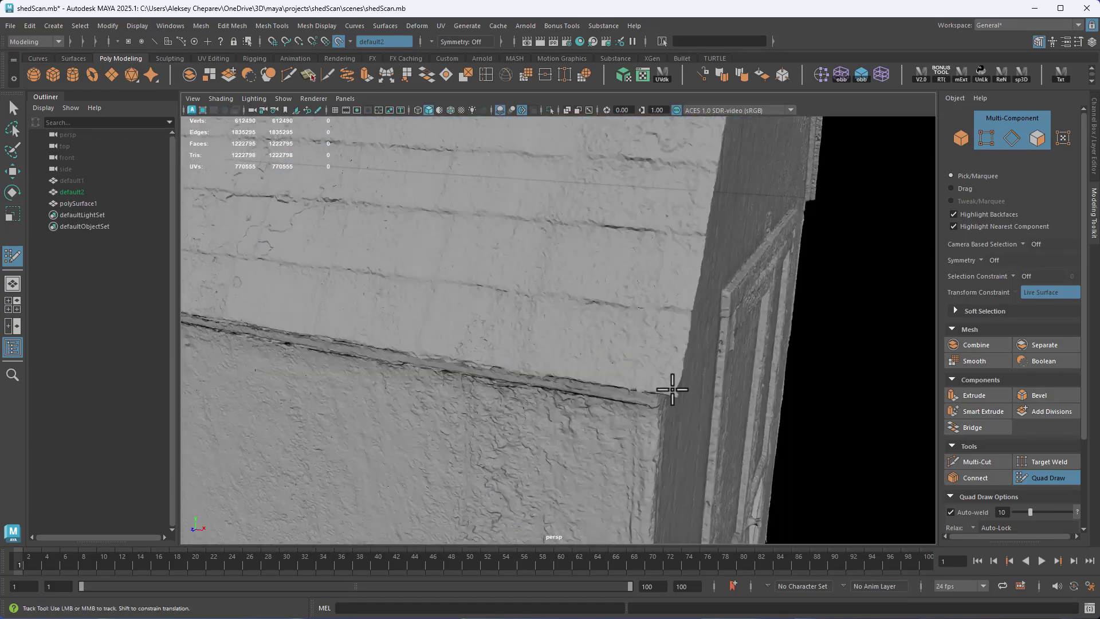
{"action": "left_click_drag", "start_coordinate": [672, 388], "coordinate": [562, 354], "text": "alt"}
{"action": "left_click", "coordinate": [562, 353], "text": "shift"}
{"action": "right_click_drag", "start_coordinate": [562, 354], "coordinate": [681, 326], "text": "alt"}
{"action": "middle_click_drag", "start_coordinate": [681, 325], "coordinate": [601, 365], "text": "alt"}
{"action": "left_click_drag", "start_coordinate": [601, 366], "coordinate": [596, 338], "text": "alt"}
{"action": "right_click_drag", "start_coordinate": [596, 338], "coordinate": [644, 390], "text": "alt"}
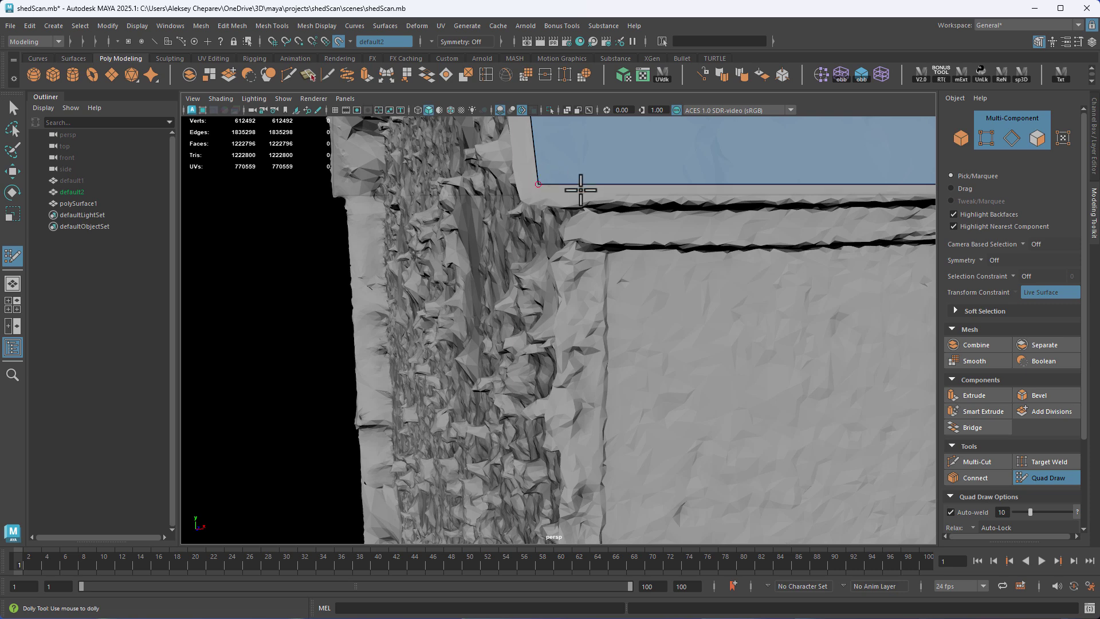
Move the eave corner vertex of the steep lower roof quad out to the scan's actual roof corner.
{"action": "key", "text": "ctrl+z"}
{"action": "left_click_drag", "start_coordinate": [579, 187], "coordinate": [584, 285], "text": "alt"}
{"action": "middle_click_drag", "start_coordinate": [639, 184], "coordinate": [534, 311], "text": "alt"}
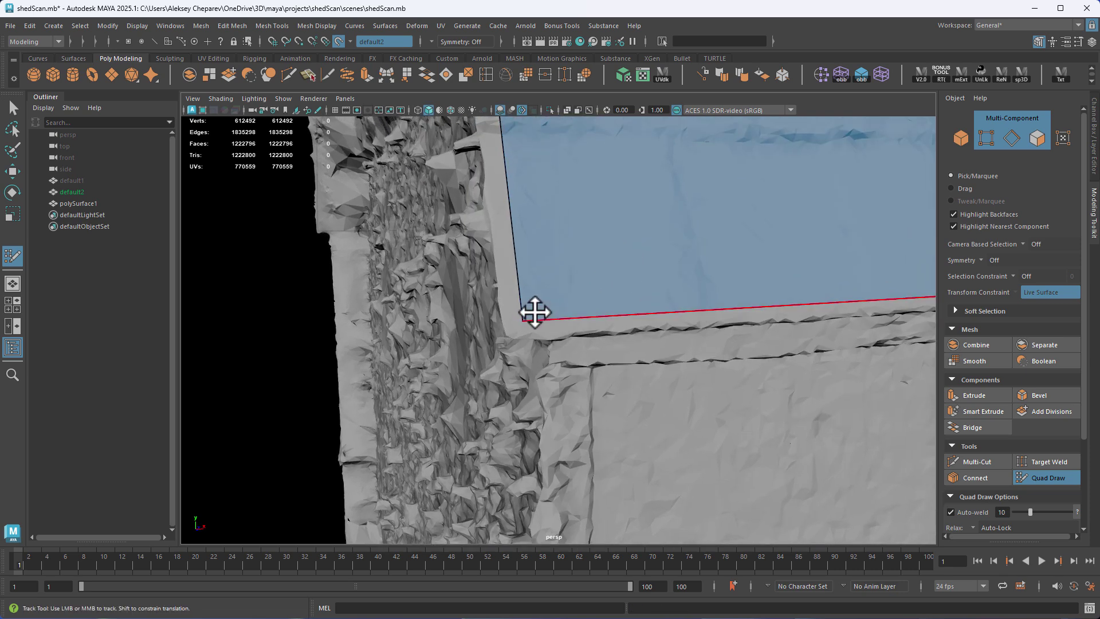
{"action": "left_click_drag", "start_coordinate": [528, 312], "coordinate": [654, 302], "text": "alt"}
{"action": "middle_click_drag", "start_coordinate": [654, 303], "coordinate": [604, 305], "text": "alt"}
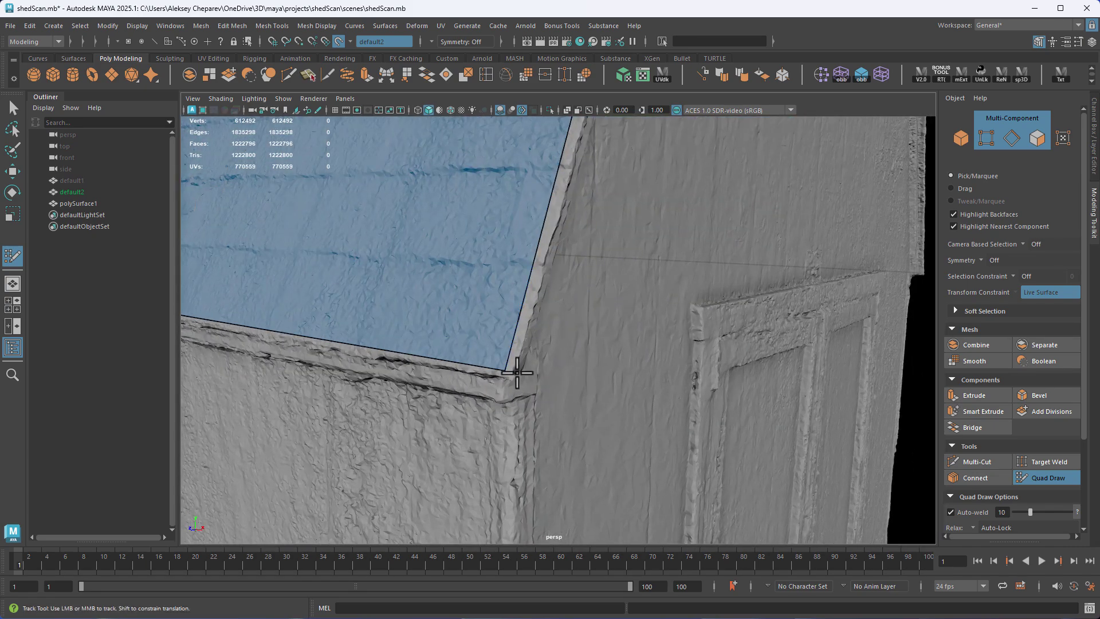
{"action": "left_click_drag", "start_coordinate": [517, 372], "coordinate": [682, 373], "text": "alt"}
{"action": "middle_click_drag", "start_coordinate": [682, 372], "coordinate": [665, 383], "text": "alt"}
{"action": "right_click_drag", "start_coordinate": [664, 383], "coordinate": [705, 378], "text": "alt"}
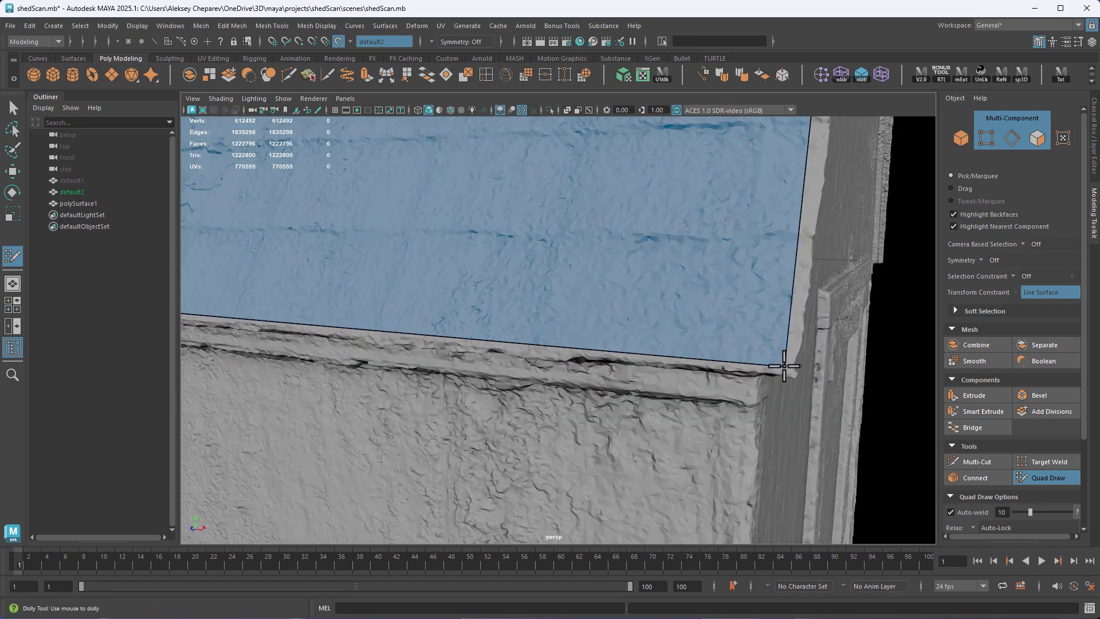
{"action": "middle_click_drag", "start_coordinate": [785, 364], "coordinate": [688, 324], "text": "alt"}
{"action": "right_click_drag", "start_coordinate": [687, 325], "coordinate": [706, 334], "text": "alt"}
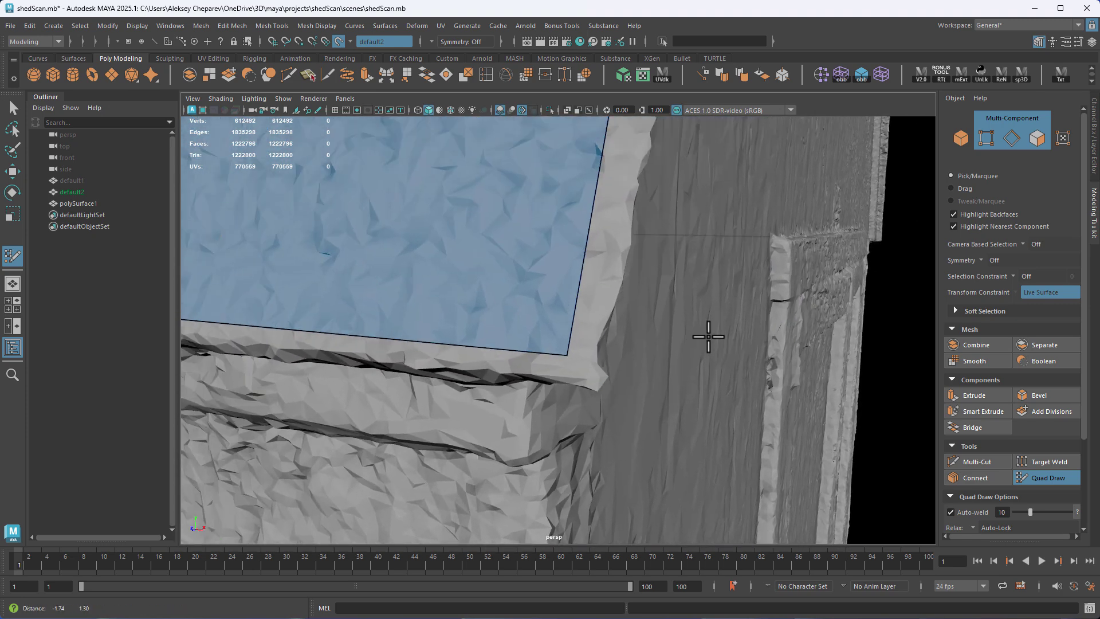
{"action": "middle_click_drag", "start_coordinate": [575, 346], "coordinate": [637, 354], "text": "alt"}
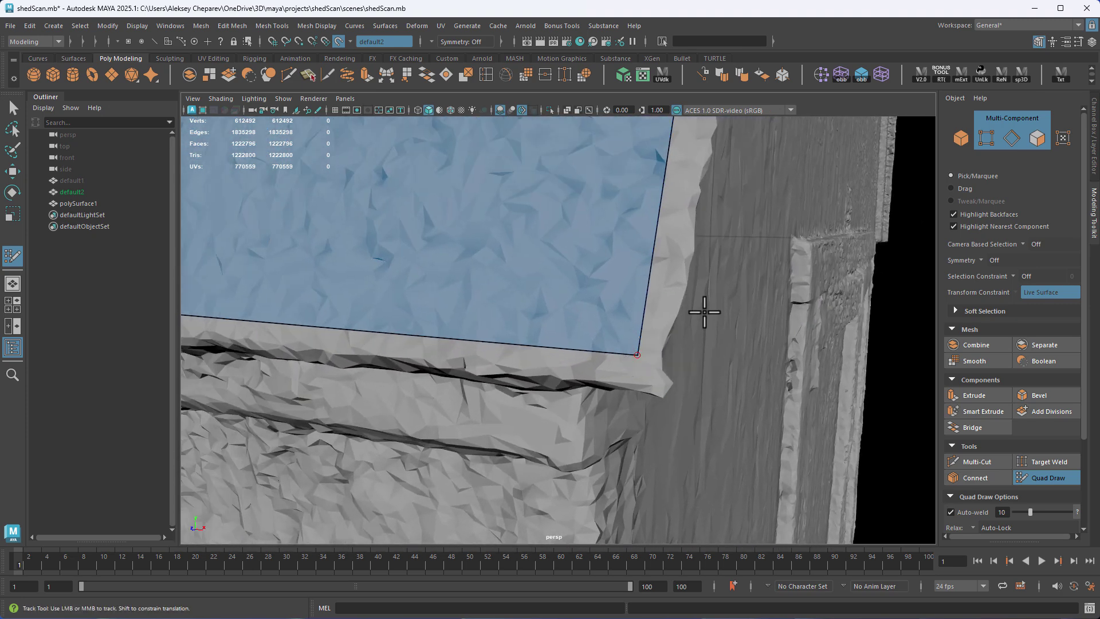
{"action": "middle_click_drag", "start_coordinate": [637, 355], "coordinate": [662, 382], "text": "alt"}
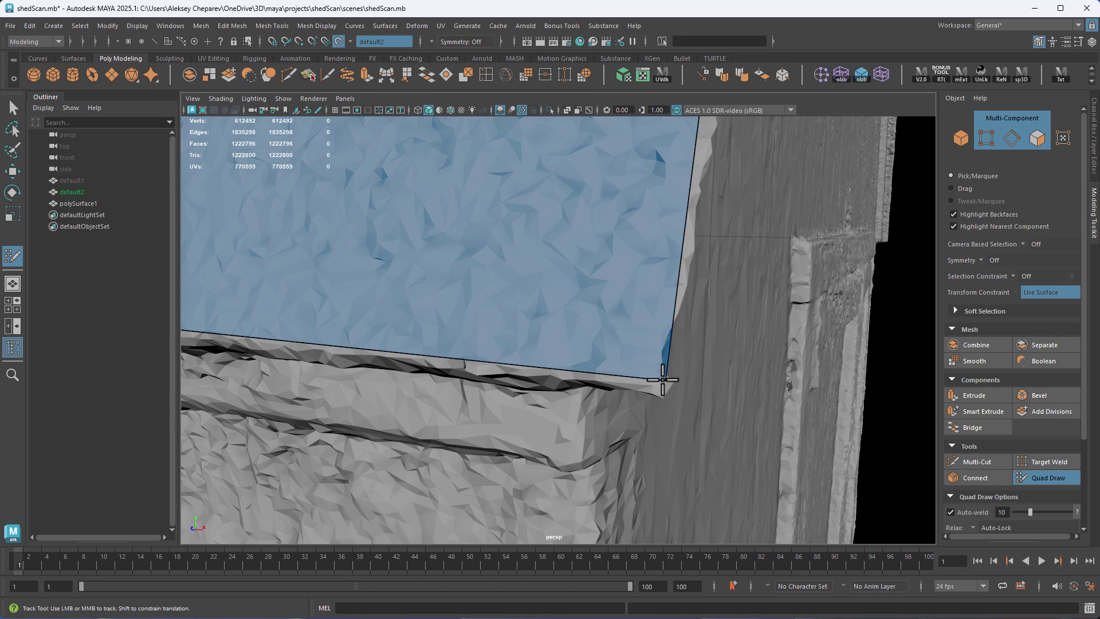
Hide the scan mesh default2 and examine the retopologized roof by itself from several sides.
{"action": "left_click_drag", "start_coordinate": [663, 386], "coordinate": [417, 447], "text": "alt"}
{"action": "middle_click_drag", "start_coordinate": [418, 447], "coordinate": [627, 364], "text": "alt"}
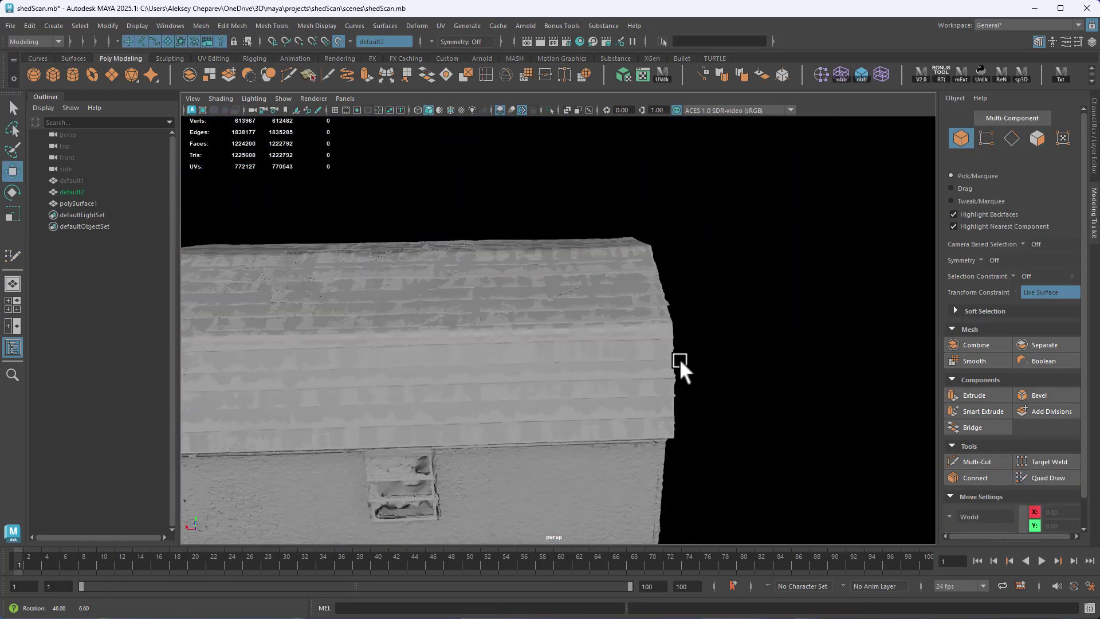
{"action": "left_click_drag", "start_coordinate": [679, 358], "coordinate": [834, 417], "text": "alt"}
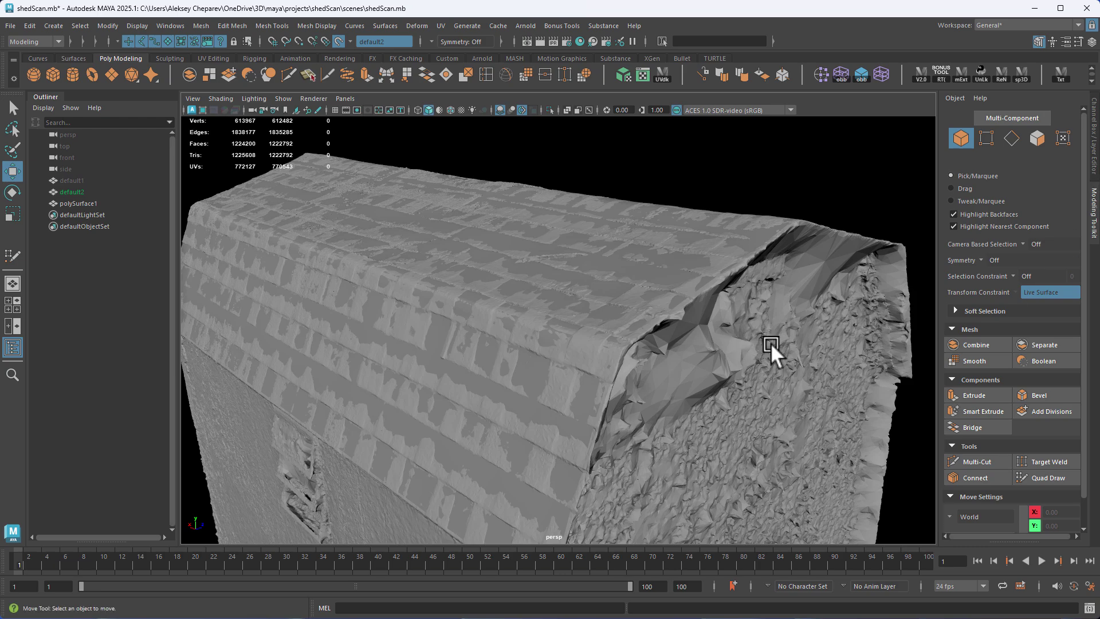
{"action": "left_click_drag", "start_coordinate": [771, 342], "coordinate": [483, 374], "text": "alt"}
{"action": "left_click", "coordinate": [86, 192]}
{"action": "key", "text": "ctrl+h"}
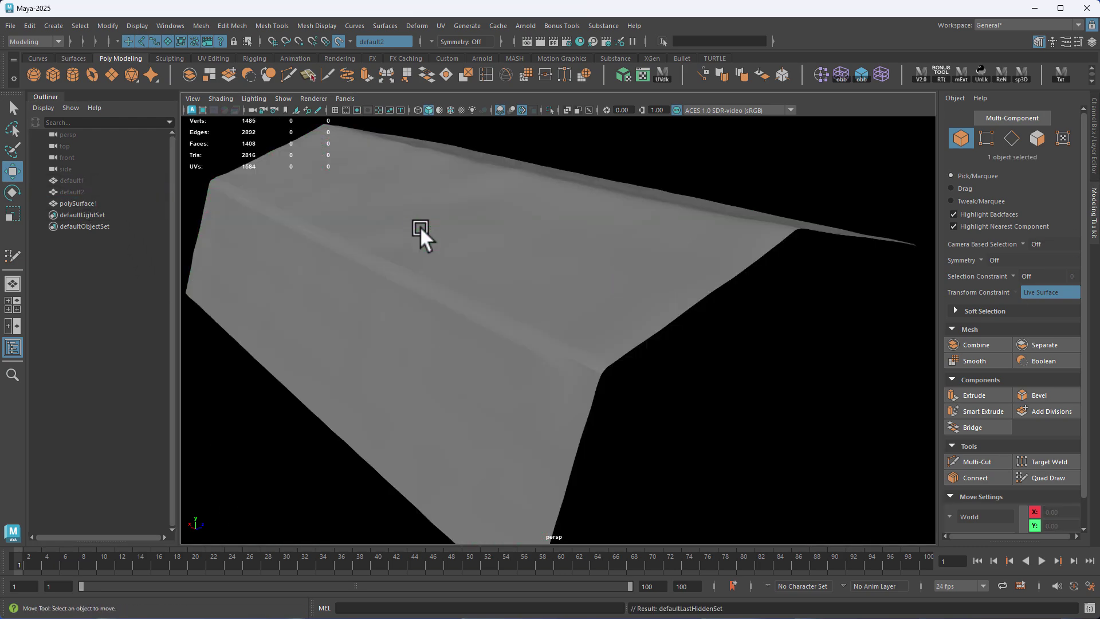
{"action": "left_click", "coordinate": [648, 322]}
{"action": "left_click_drag", "start_coordinate": [612, 335], "coordinate": [654, 346], "text": "alt"}
{"action": "right_click_drag", "start_coordinate": [655, 345], "coordinate": [712, 260], "text": "alt"}
{"action": "left_click", "coordinate": [712, 260]}
{"action": "left_click_drag", "start_coordinate": [711, 260], "coordinate": [458, 313], "text": "alt"}
{"action": "left_click", "coordinate": [506, 327]}
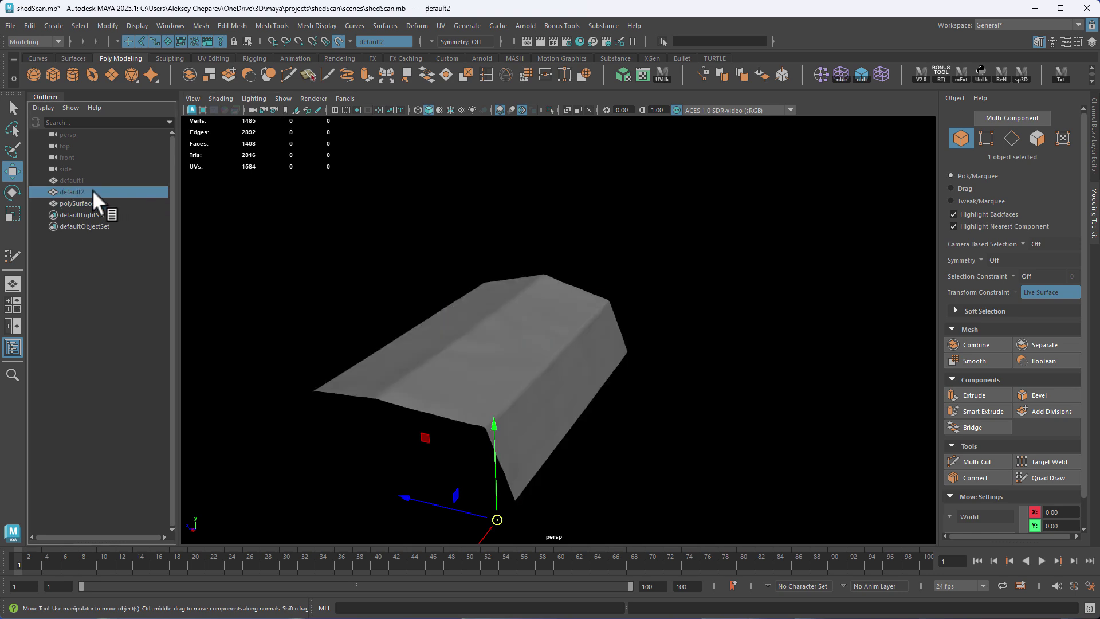
Unhide the scan mesh and display it with its textures.
{"action": "right_click_drag", "start_coordinate": [697, 281], "coordinate": [746, 341], "text": "alt"}
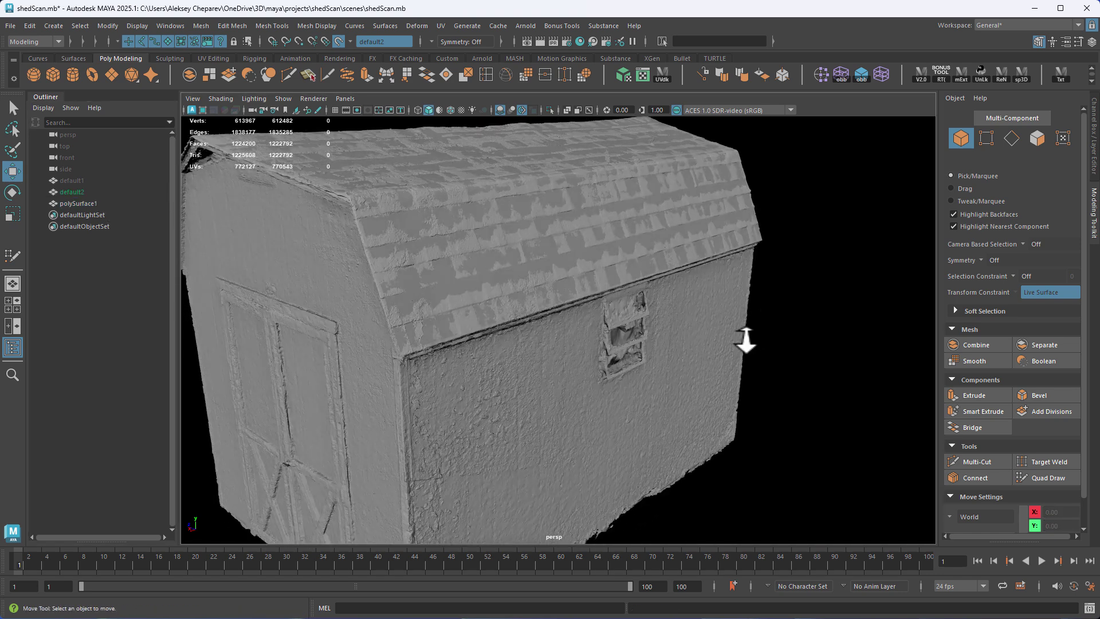
{"action": "key", "text": "6"}
{"action": "right_click_drag", "start_coordinate": [668, 315], "coordinate": [624, 315], "text": "alt"}
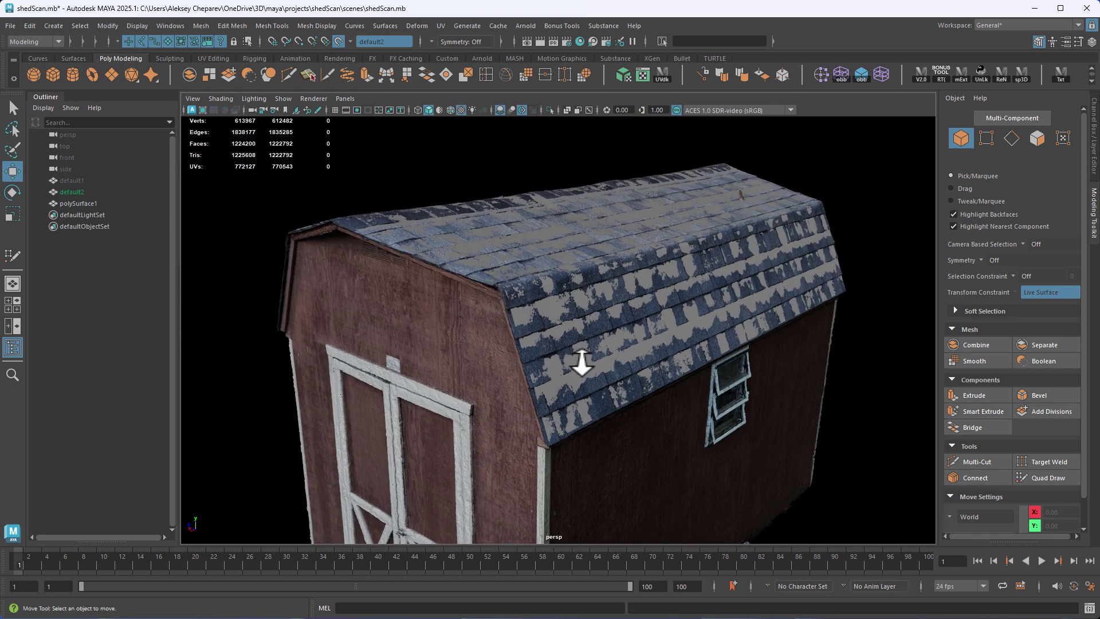
Hide the retopologized roof mesh polySurface1 and rename it roof.
{"action": "middle_click_drag", "start_coordinate": [614, 315], "coordinate": [619, 304], "text": "alt"}
{"action": "key", "text": "ctrl+h"}
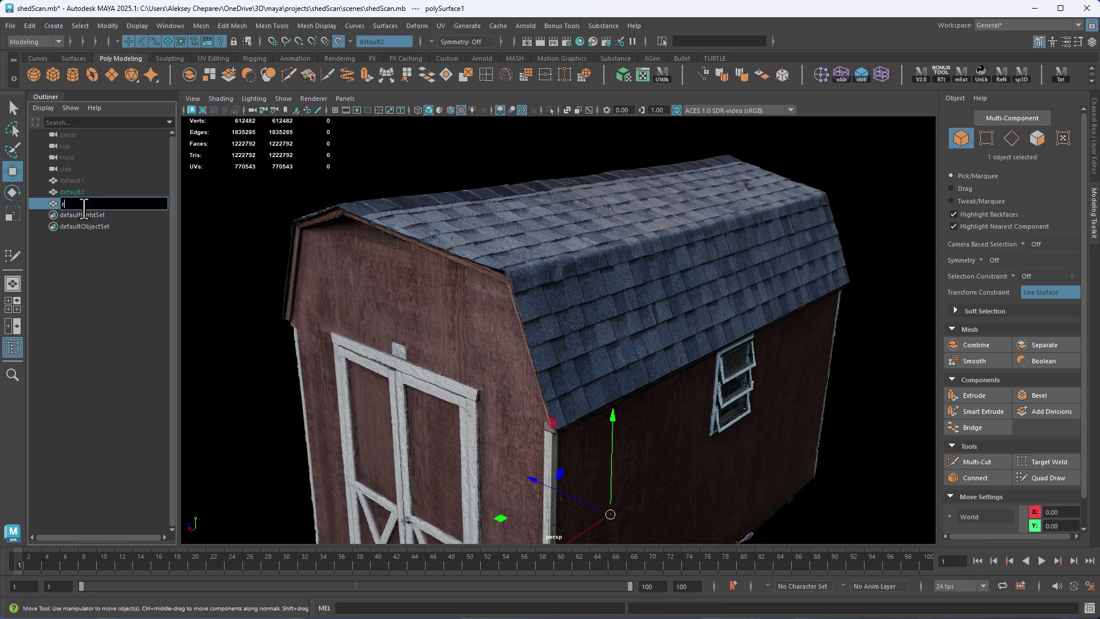
{"action": "left_click_drag", "start_coordinate": [687, 358], "coordinate": [600, 290], "text": "alt"}
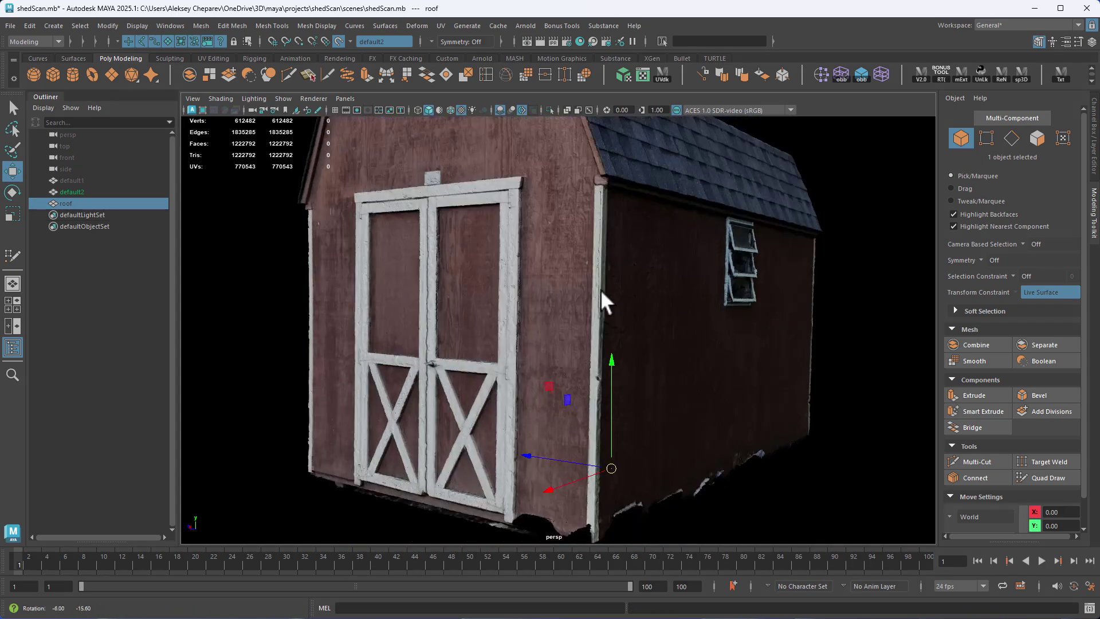
Turn off the live surface so the shed scan is a regular mesh again.
{"action": "left_click_drag", "start_coordinate": [510, 273], "coordinate": [651, 294], "text": "alt"}
{"action": "middle_click_drag", "start_coordinate": [650, 294], "coordinate": [527, 347], "text": "alt"}
{"action": "right_click_drag", "start_coordinate": [526, 346], "coordinate": [768, 398], "text": "alt"}
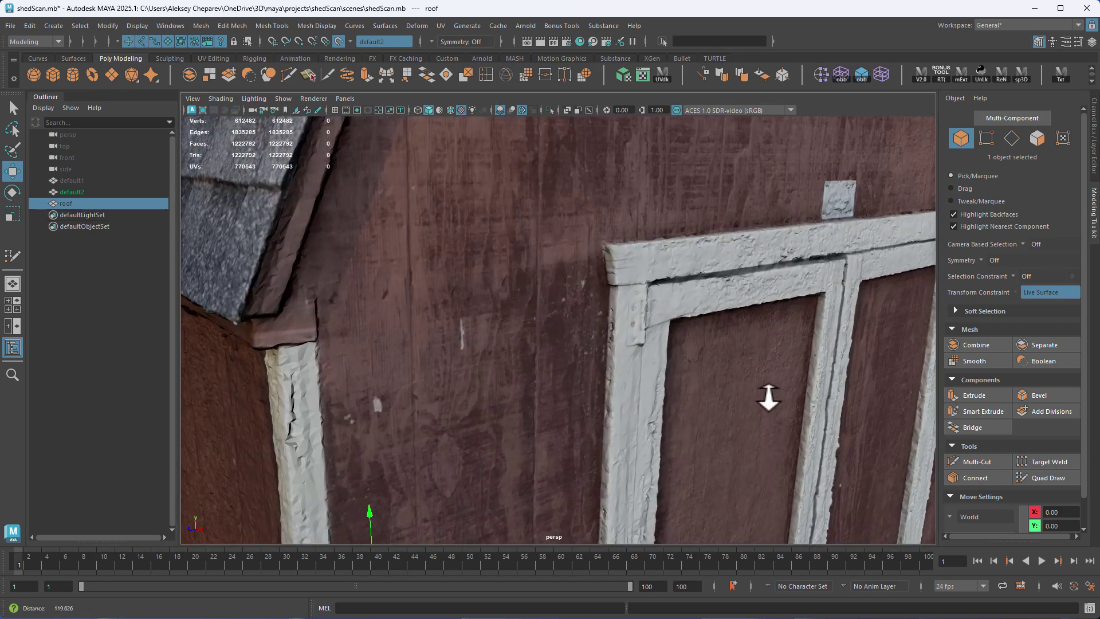
{"action": "middle_click_drag", "start_coordinate": [768, 397], "coordinate": [590, 360], "text": "alt"}
{"action": "right_click_drag", "start_coordinate": [590, 361], "coordinate": [637, 363], "text": "alt"}
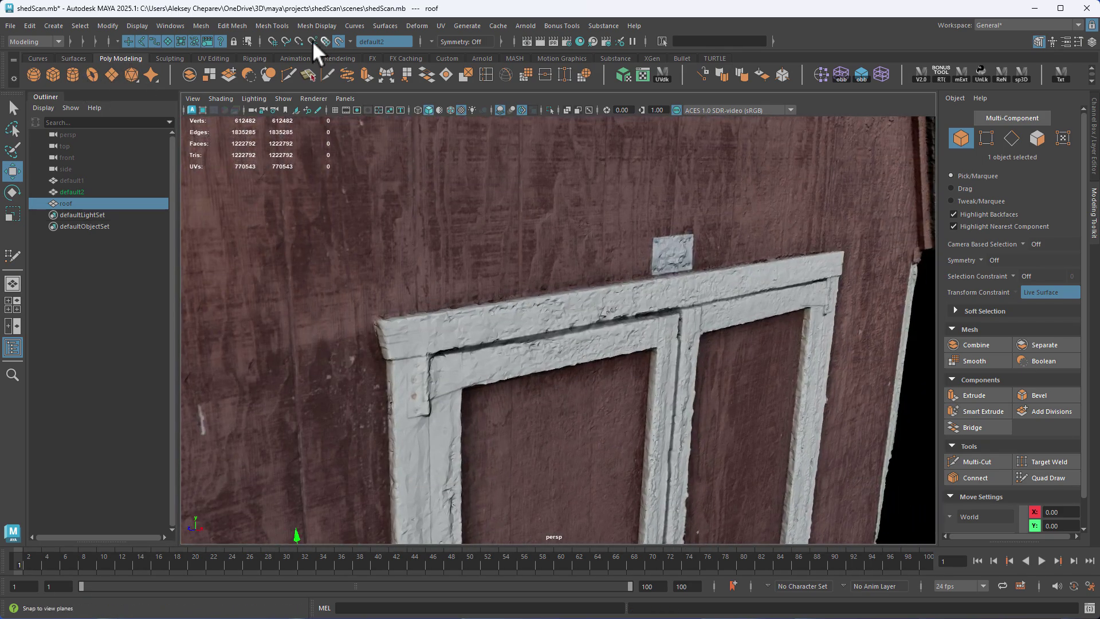
{"action": "left_click", "coordinate": [339, 41]}
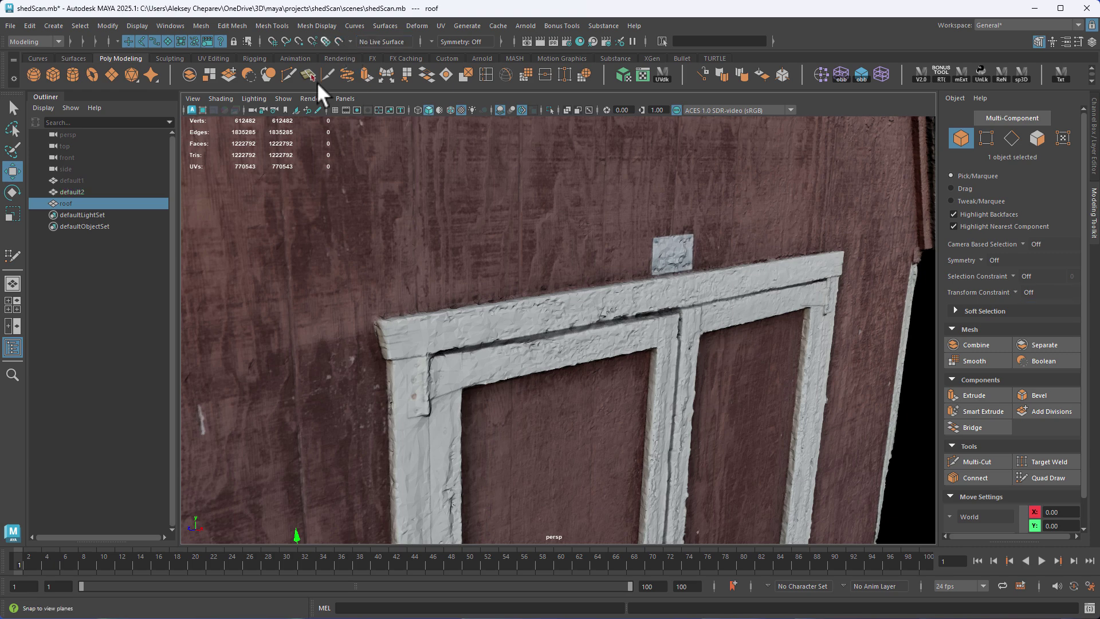
Add the scan mesh default2 to a new display layer and set the layer to Reference.
{"action": "left_click", "coordinate": [90, 191]}
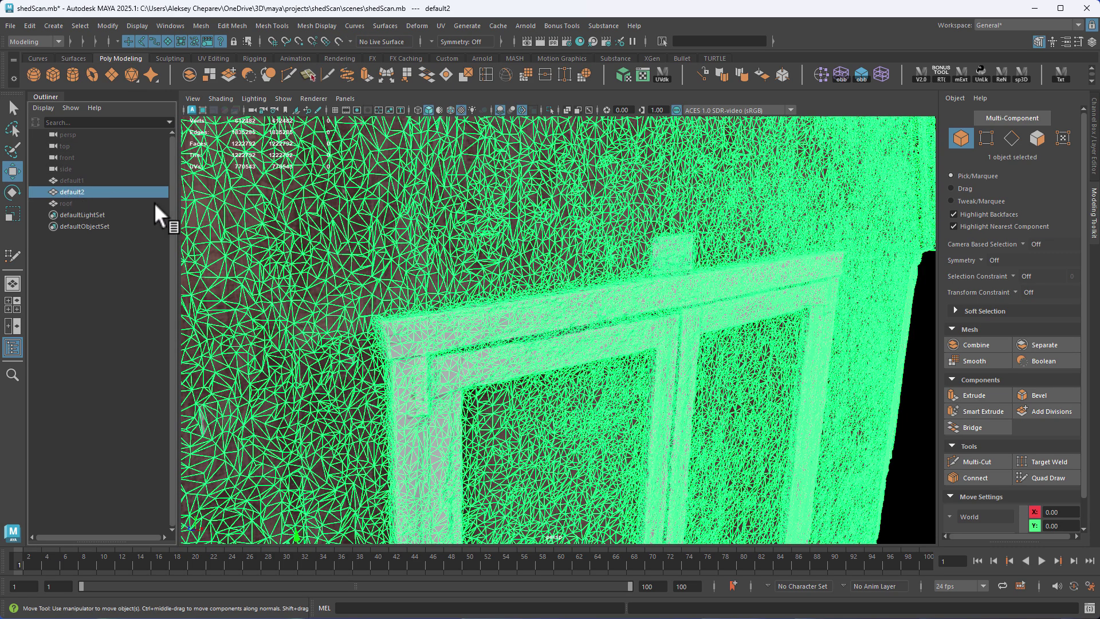
{"action": "left_click", "coordinate": [1093, 135]}
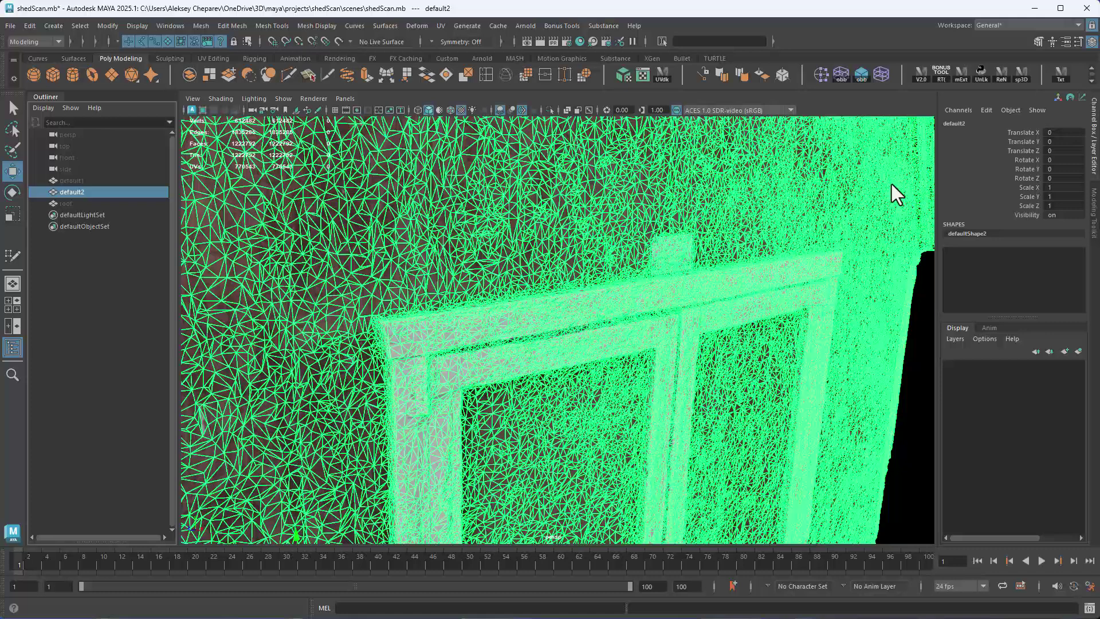
{"action": "left_click", "coordinate": [522, 111]}
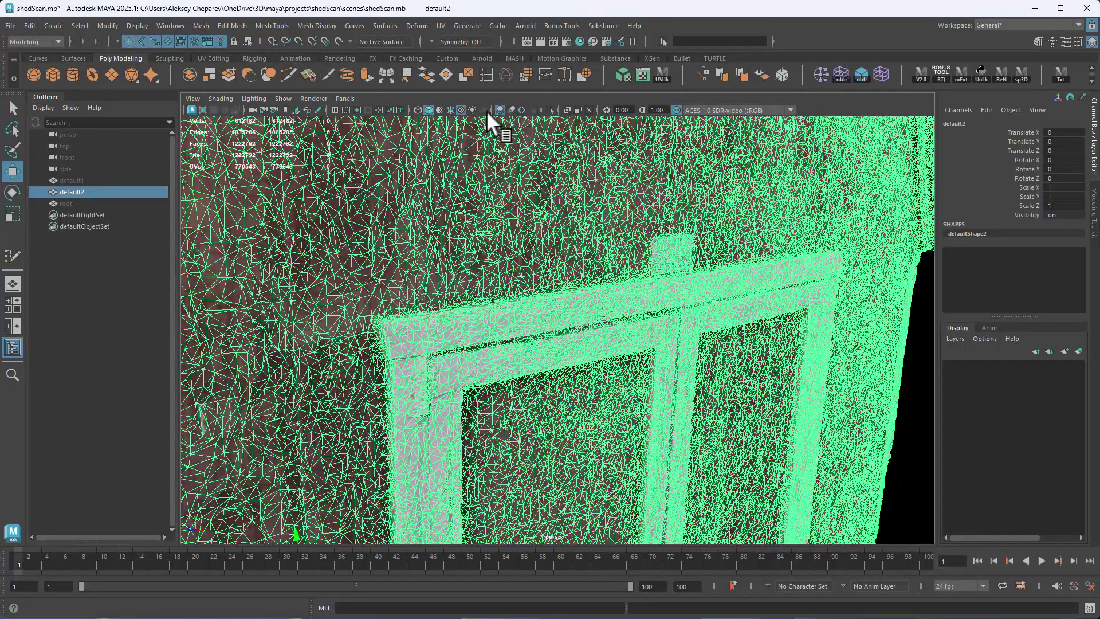
{"action": "left_click", "coordinate": [1078, 350]}
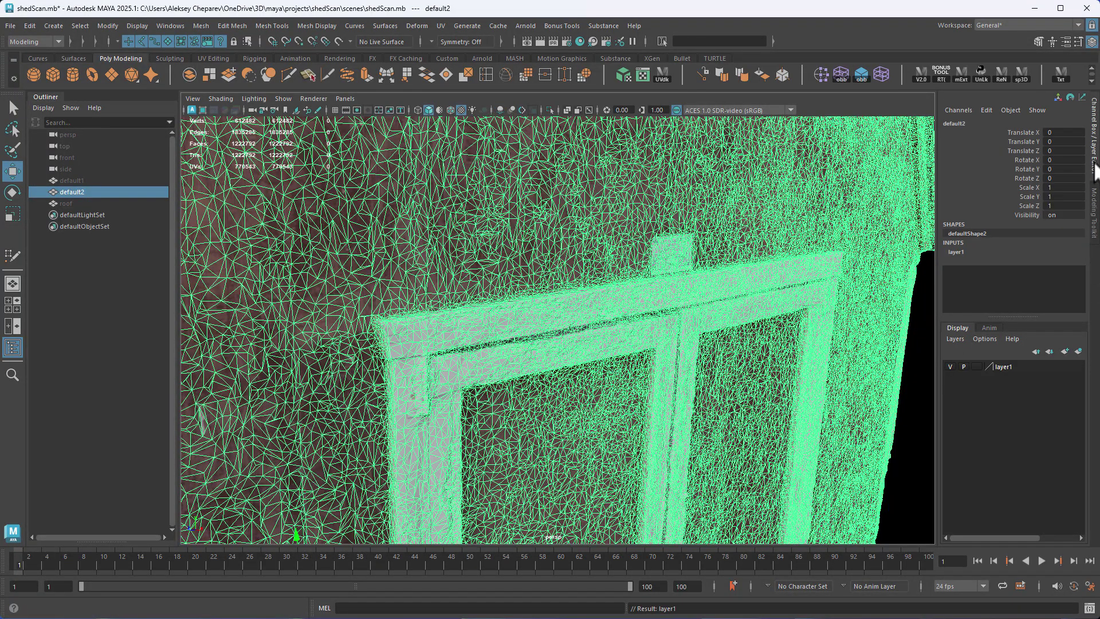
{"action": "right_click", "coordinate": [1002, 365]}
{"action": "left_click", "coordinate": [1030, 390]}
{"action": "left_click", "coordinate": [976, 366]}
{"action": "left_click", "coordinate": [977, 366]}
{"action": "left_click", "coordinate": [918, 409]}
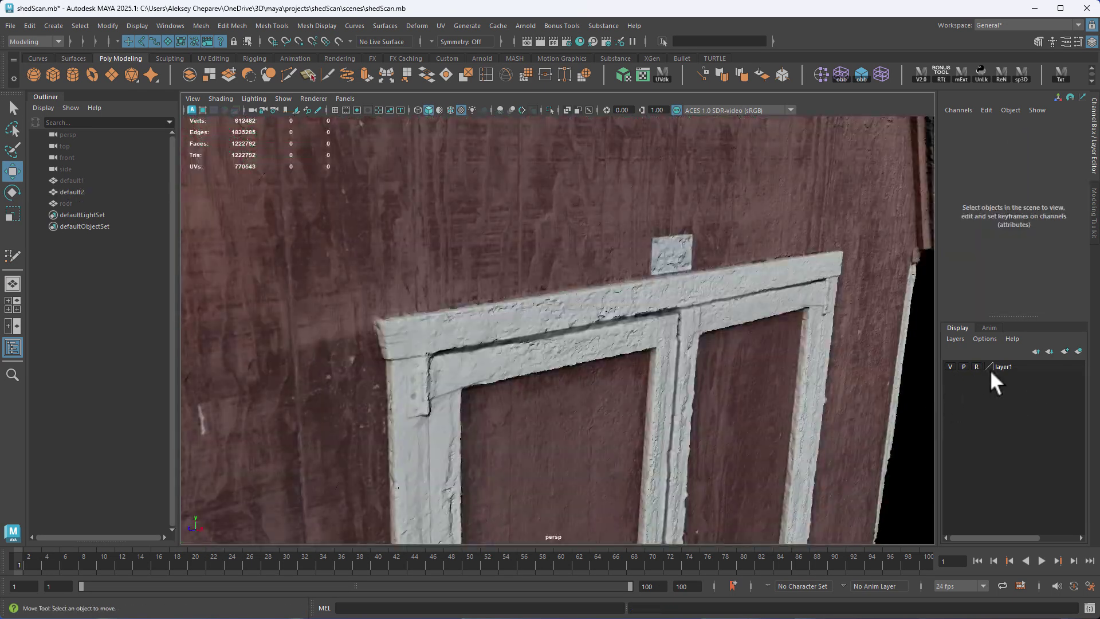
Create a polygon cube and place it at the upper corner of the door frame's top trim board.
{"action": "left_click_drag", "start_coordinate": [814, 407], "coordinate": [716, 378], "text": "alt"}
{"action": "middle_click_drag", "start_coordinate": [716, 378], "coordinate": [739, 415], "text": "alt"}
{"action": "right_click_drag", "start_coordinate": [739, 415], "coordinate": [763, 422], "text": "alt"}
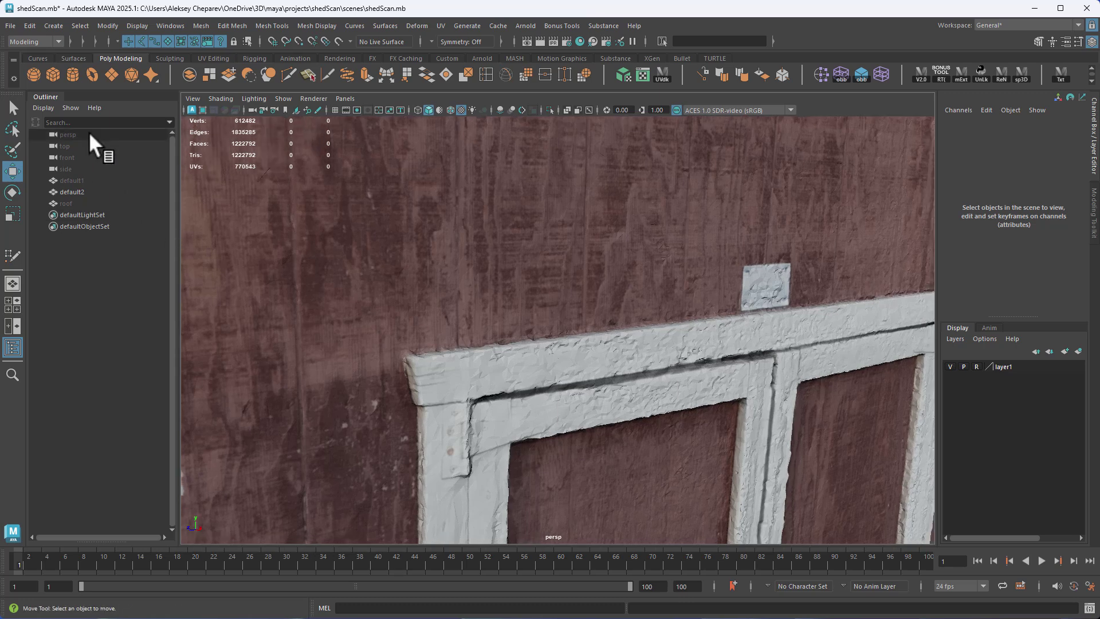
{"action": "left_click_drag", "start_coordinate": [524, 376], "coordinate": [513, 343], "text": "alt"}
{"action": "mouse_move", "coordinate": [513, 344]}
{"action": "right_mouse_down", "text": "alt"}
{"action": "mouse_move", "coordinate": [506, 337]}
{"action": "mouse_move", "coordinate": [510, 345]}
{"action": "right_mouse_up", "text": "alt"}
{"action": "left_click_drag", "start_coordinate": [452, 279], "coordinate": [532, 314], "text": "alt"}
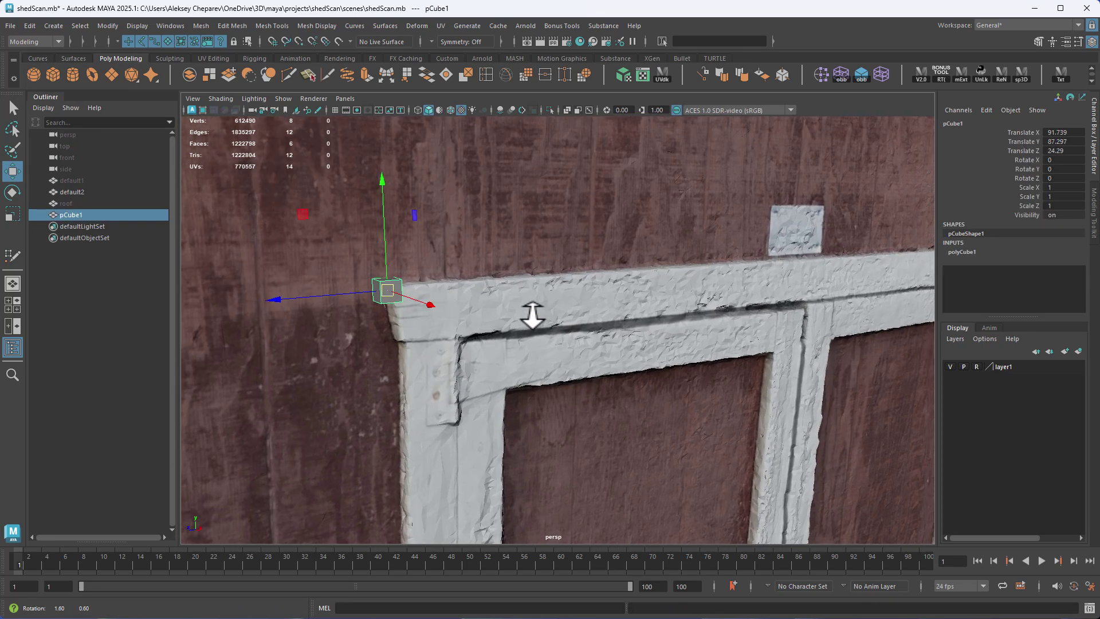
{"action": "middle_click_drag", "start_coordinate": [446, 326], "coordinate": [589, 349], "text": "alt"}
Snap the cube's pivot to one of its upper corners, keeping the scan layer hidden only while doing so.
{"action": "left_click", "coordinate": [950, 367]}
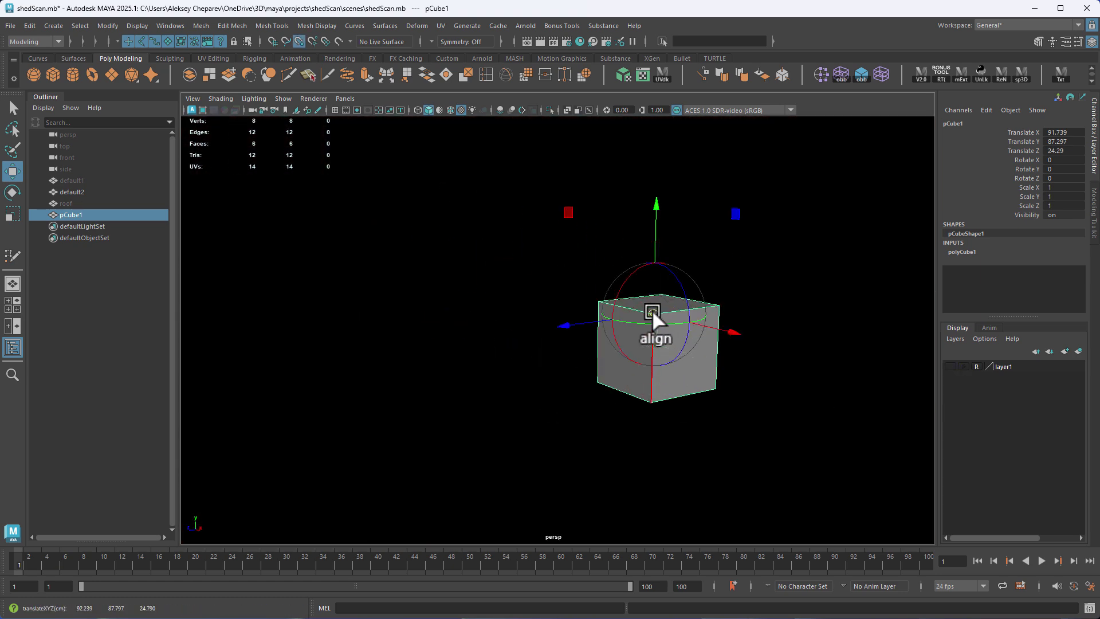
{"action": "left_click", "coordinate": [951, 367]}
{"action": "middle_click_drag", "start_coordinate": [734, 400], "coordinate": [626, 348], "text": "alt"}
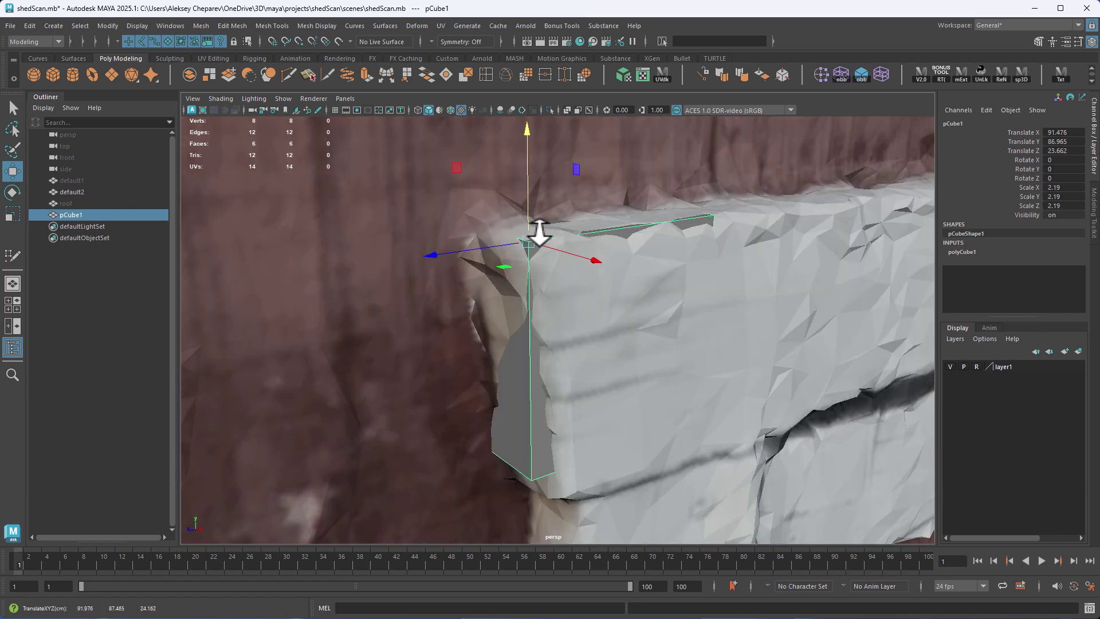
Scale the cube to 2.63 in Y to match the trim board's height and align its corner with the board's end.
{"action": "left_click_drag", "start_coordinate": [538, 233], "coordinate": [595, 269], "text": "alt"}
{"action": "middle_click_drag", "start_coordinate": [675, 350], "coordinate": [695, 352]}
{"action": "right_click_drag", "start_coordinate": [735, 361], "coordinate": [670, 332], "text": "alt"}
{"action": "left_click_drag", "start_coordinate": [670, 332], "coordinate": [630, 338], "text": "alt"}
{"action": "middle_click_drag", "start_coordinate": [630, 338], "coordinate": [603, 347], "text": "alt"}
{"action": "key", "text": "w"}
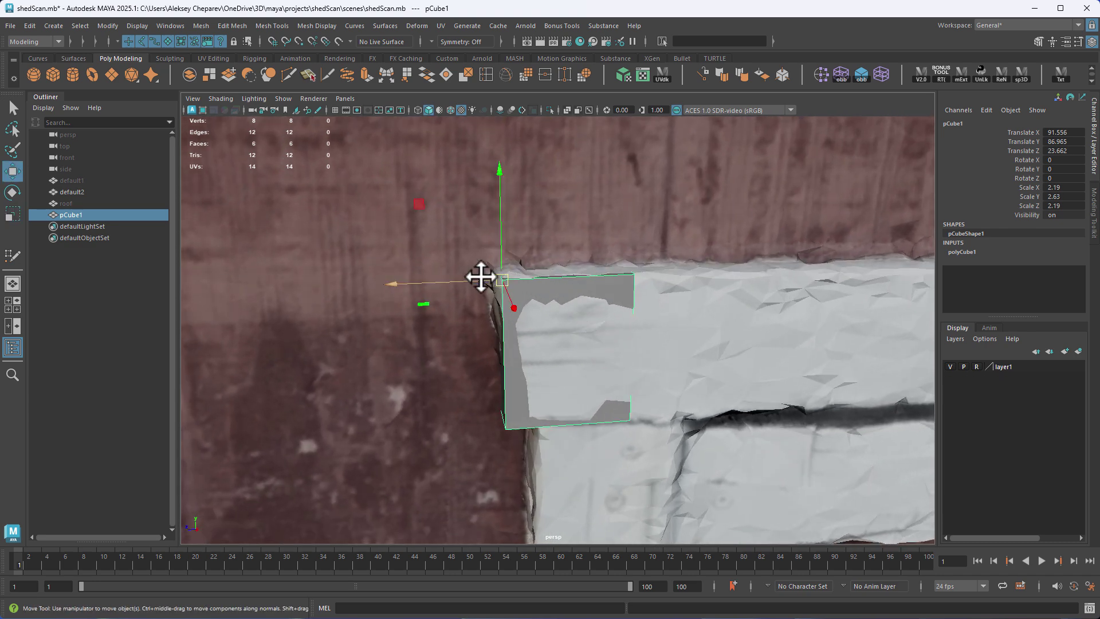
{"action": "left_click", "coordinate": [474, 278]}
{"action": "key", "text": "ctrl+z"}
{"action": "left_click_drag", "start_coordinate": [476, 278], "coordinate": [500, 255]}
Stretch the cube along the door frame's top trim board by scaling it to about 57.9 in Z.
{"action": "middle_click_drag", "start_coordinate": [790, 339], "coordinate": [658, 309], "text": "alt"}
{"action": "right_click_drag", "start_coordinate": [658, 309], "coordinate": [428, 332], "text": "alt"}
{"action": "key", "text": "r"}
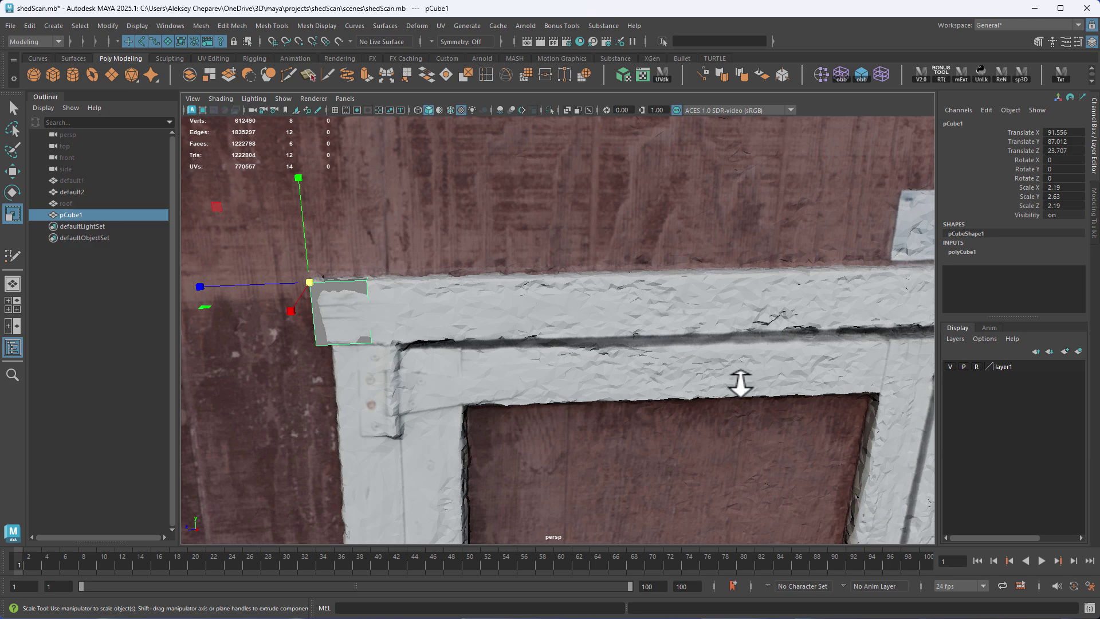
{"action": "left_click", "coordinate": [260, 282]}
{"action": "middle_click_drag", "start_coordinate": [260, 282], "coordinate": [712, 351]}
{"action": "middle_click_drag", "start_coordinate": [831, 367], "coordinate": [756, 356], "text": "alt"}
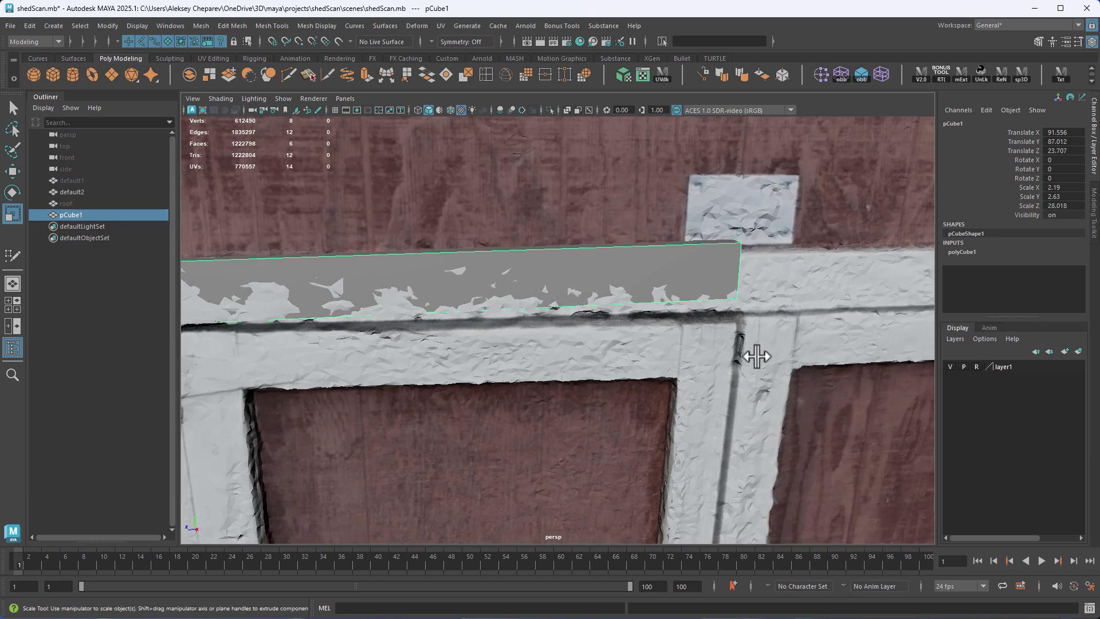
{"action": "right_click_drag", "start_coordinate": [757, 356], "coordinate": [594, 322], "text": "alt"}
{"action": "left_click_drag", "start_coordinate": [650, 349], "coordinate": [589, 326], "text": "alt"}
{"action": "middle_click_drag", "start_coordinate": [590, 326], "coordinate": [672, 354]}
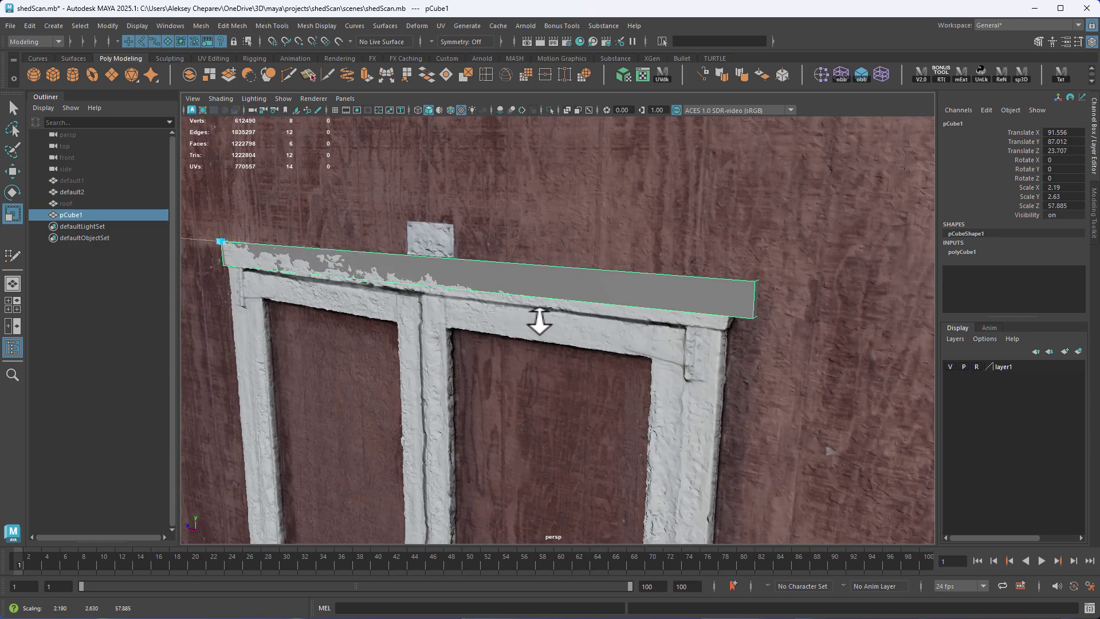
Rotate the stretched cube so it follows the direction of the door frame's top trim board.
{"action": "key", "text": "e"}
{"action": "left_click_drag", "start_coordinate": [552, 322], "coordinate": [401, 310], "text": "alt"}
{"action": "middle_click_drag", "start_coordinate": [279, 201], "coordinate": [279, 220]}
{"action": "left_click_drag", "start_coordinate": [550, 321], "coordinate": [343, 257], "text": "alt"}
{"action": "middle_click_drag", "start_coordinate": [278, 201], "coordinate": [277, 206]}
Move the upper vertices at the cube's far end to match the slanted end of the trim board.
{"action": "middle_click_drag", "start_coordinate": [481, 254], "coordinate": [495, 252]}
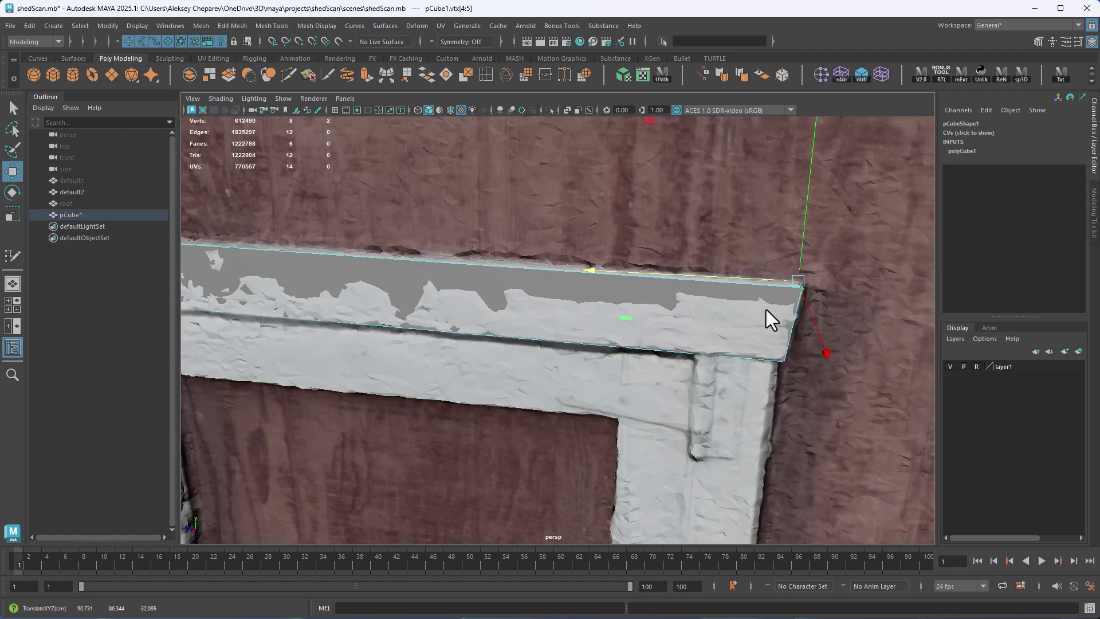
{"action": "middle_click_drag", "start_coordinate": [765, 309], "coordinate": [757, 310]}
{"action": "middle_click_drag", "start_coordinate": [756, 309], "coordinate": [708, 330], "text": "alt"}
{"action": "left_click_drag", "start_coordinate": [707, 330], "coordinate": [649, 300], "text": "alt"}
{"action": "left_click_drag", "start_coordinate": [667, 338], "coordinate": [661, 307], "text": "alt"}
{"action": "middle_click_drag", "start_coordinate": [660, 307], "coordinate": [676, 337], "text": "alt"}
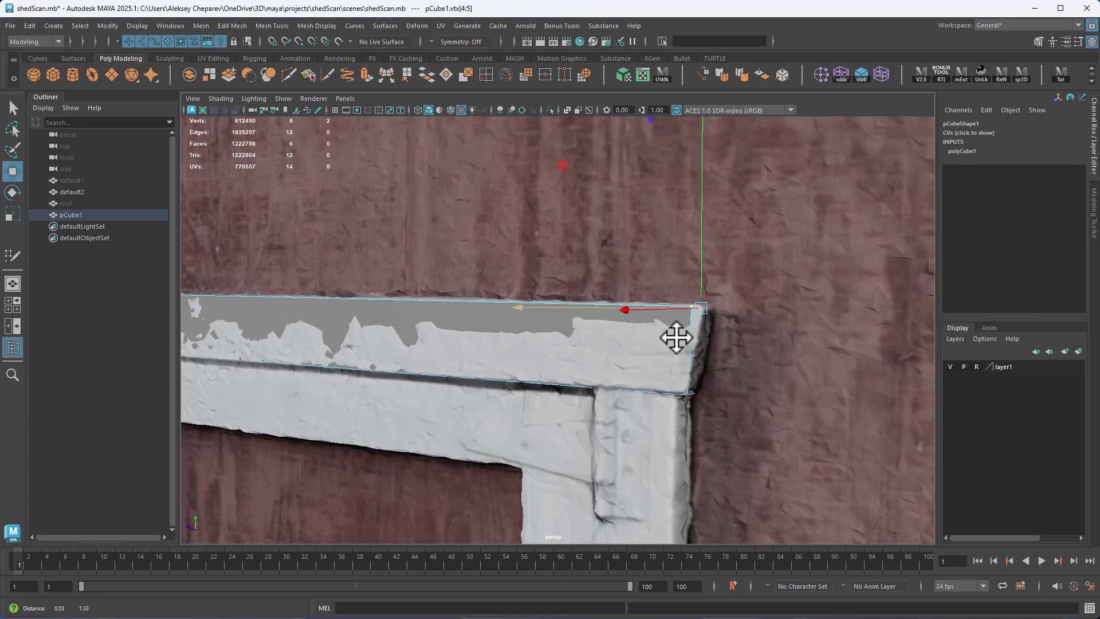
Set the Move tool's axis orientation to Object and fit the cube's end vertices to the slanted end of the trim board.
{"action": "right_click_drag", "start_coordinate": [676, 338], "coordinate": [676, 313], "text": "alt"}
{"action": "right_click", "coordinate": [674, 304], "text": "ctrl+shift"}
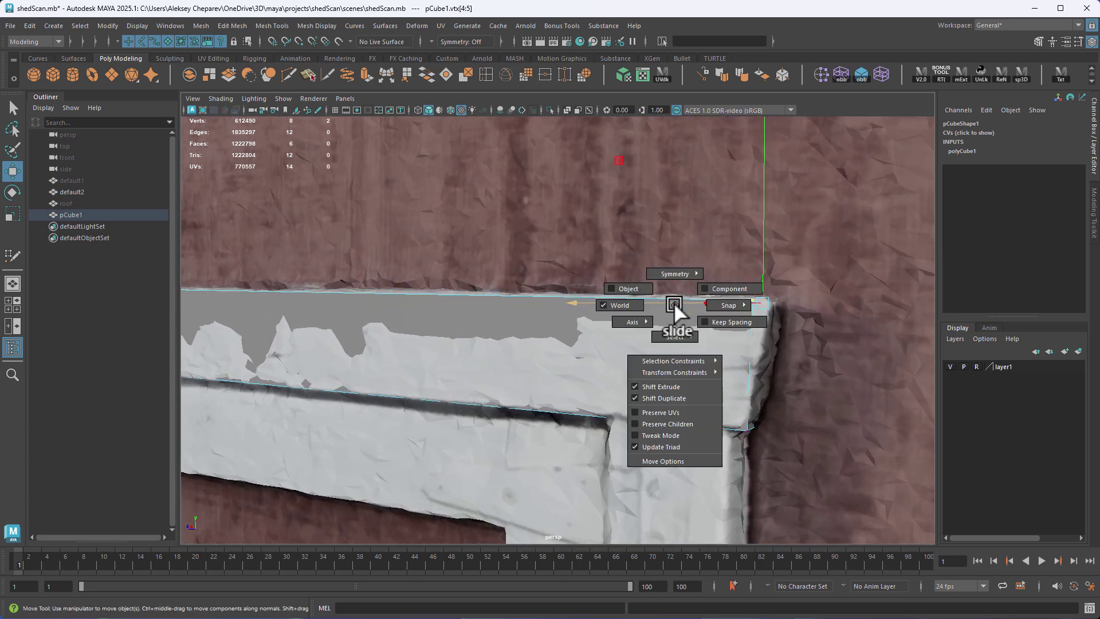
{"action": "left_click", "coordinate": [628, 288]}
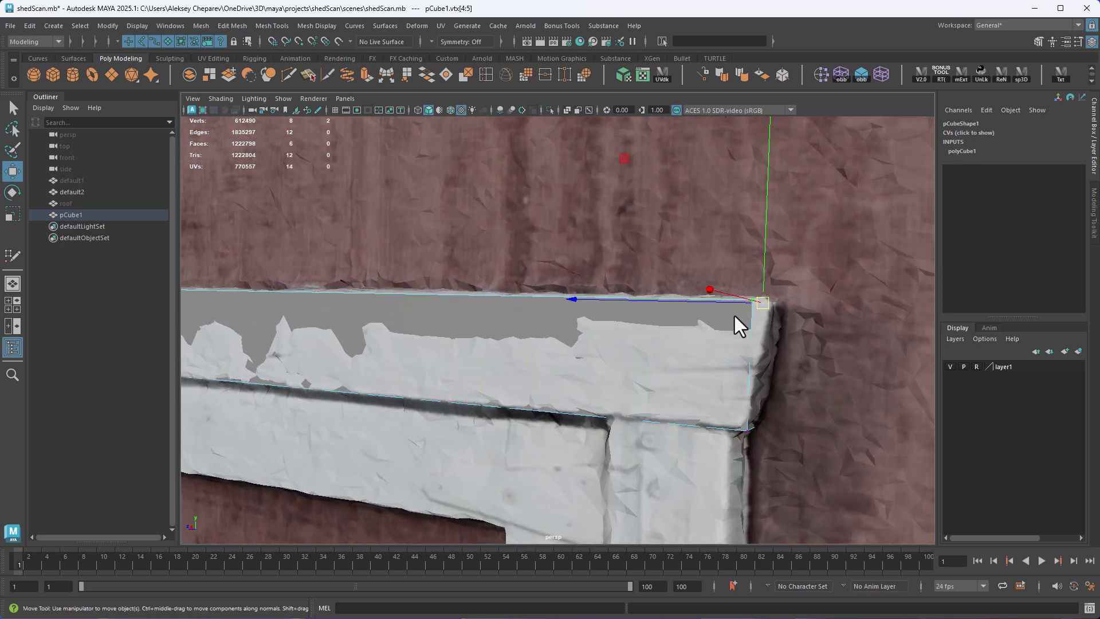
{"action": "left_click_drag", "start_coordinate": [734, 315], "coordinate": [762, 298], "text": "alt"}
{"action": "left_click_drag", "start_coordinate": [733, 260], "coordinate": [757, 275]}
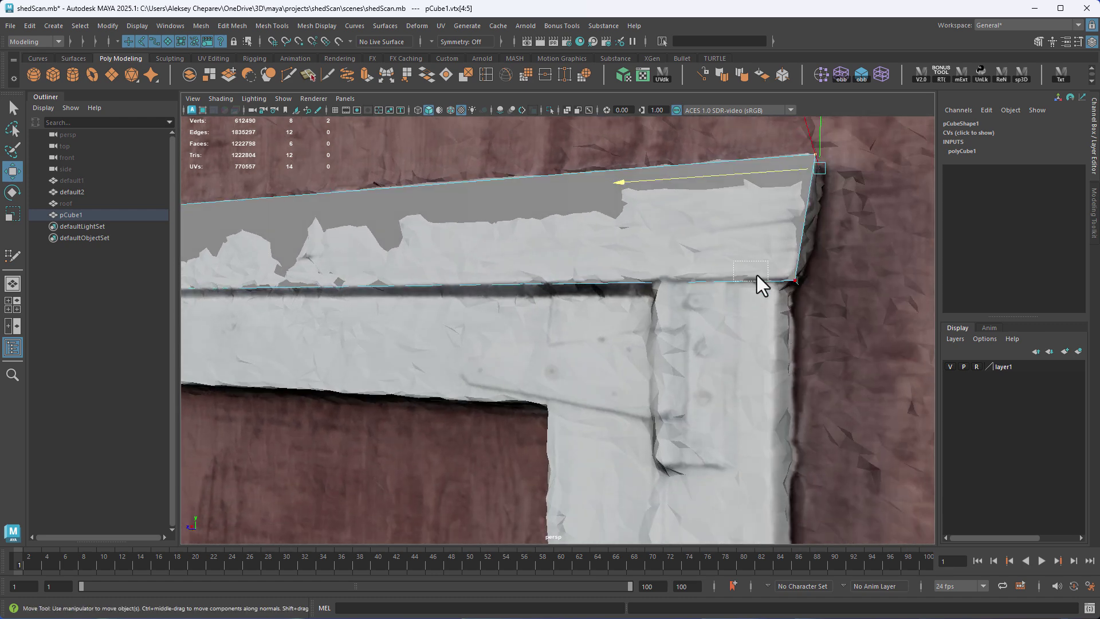
{"action": "right_click_drag", "start_coordinate": [840, 364], "coordinate": [808, 351], "text": "alt"}
{"action": "middle_click_drag", "start_coordinate": [528, 301], "coordinate": [908, 378], "text": "alt"}
{"action": "right_click_drag", "start_coordinate": [687, 344], "coordinate": [628, 336], "text": "alt"}
{"action": "middle_click_drag", "start_coordinate": [275, 315], "coordinate": [722, 326], "text": "alt"}
{"action": "right_click_drag", "start_coordinate": [616, 325], "coordinate": [796, 269], "text": "alt"}
{"action": "middle_click_drag", "start_coordinate": [796, 269], "coordinate": [750, 409], "text": "alt"}
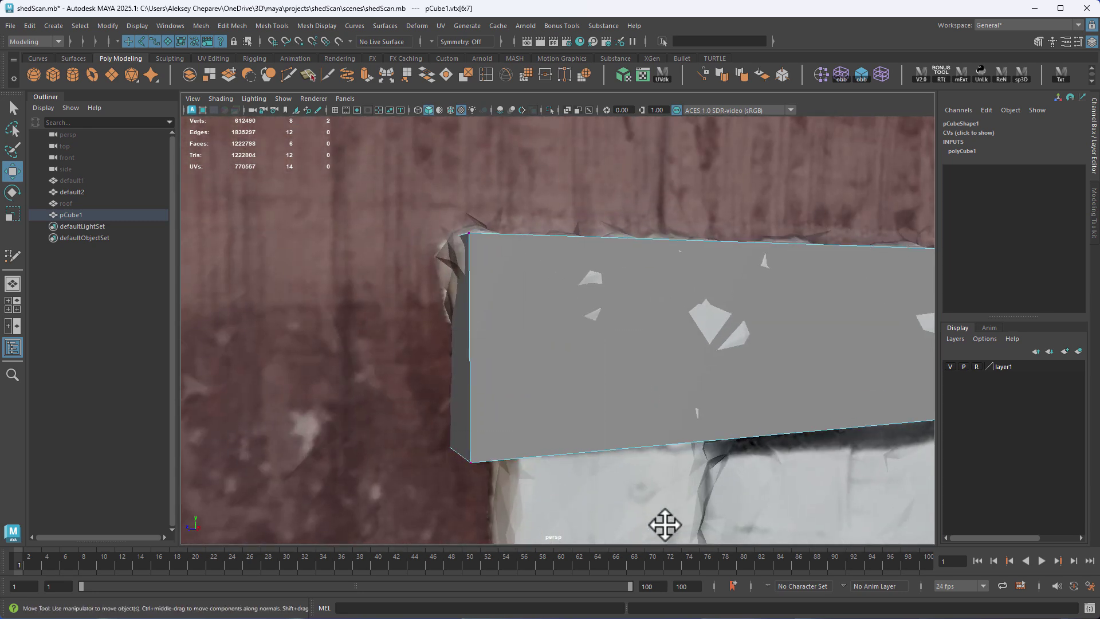
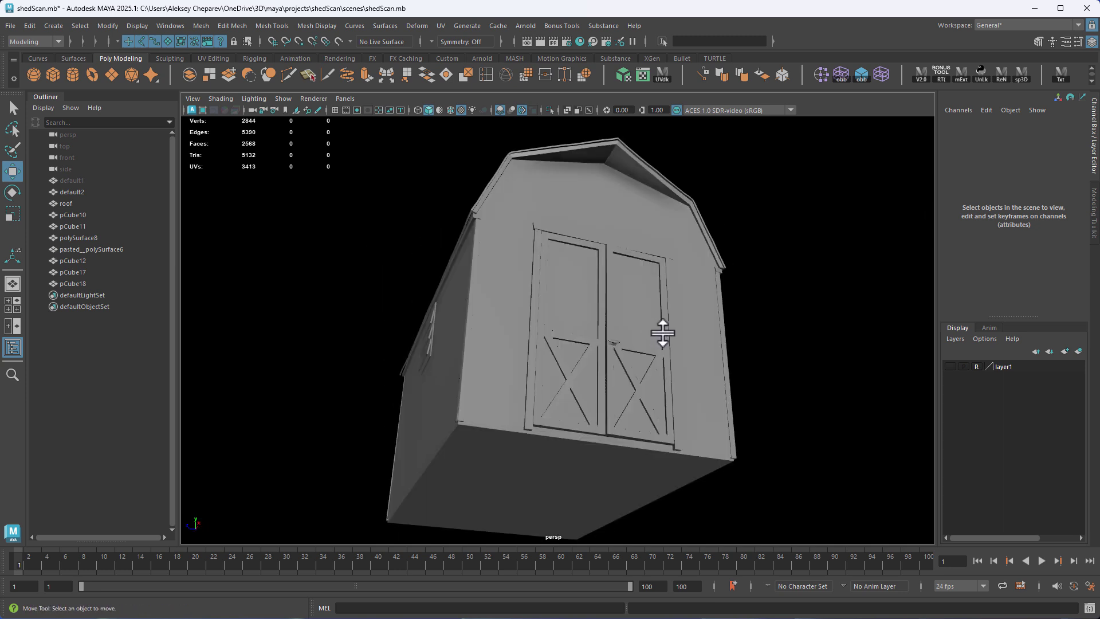
Combine the roof and all other low-poly shed parts into one mesh and delete its construction history.
{"action": "left_click_drag", "start_coordinate": [293, 192], "coordinate": [602, 354]}
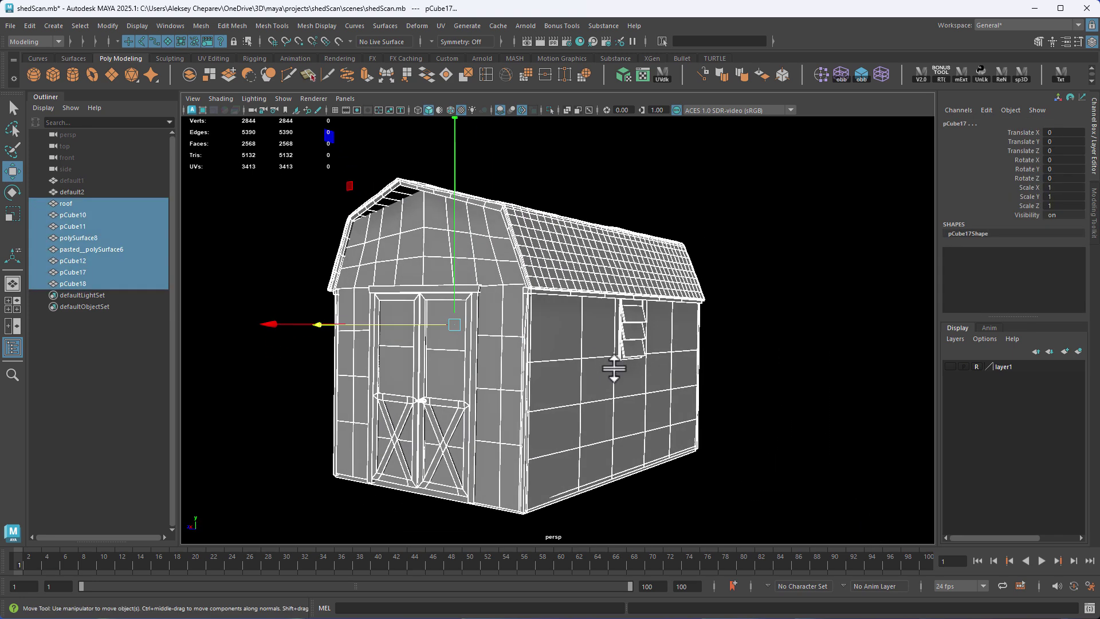
{"action": "left_click", "coordinate": [189, 75]}
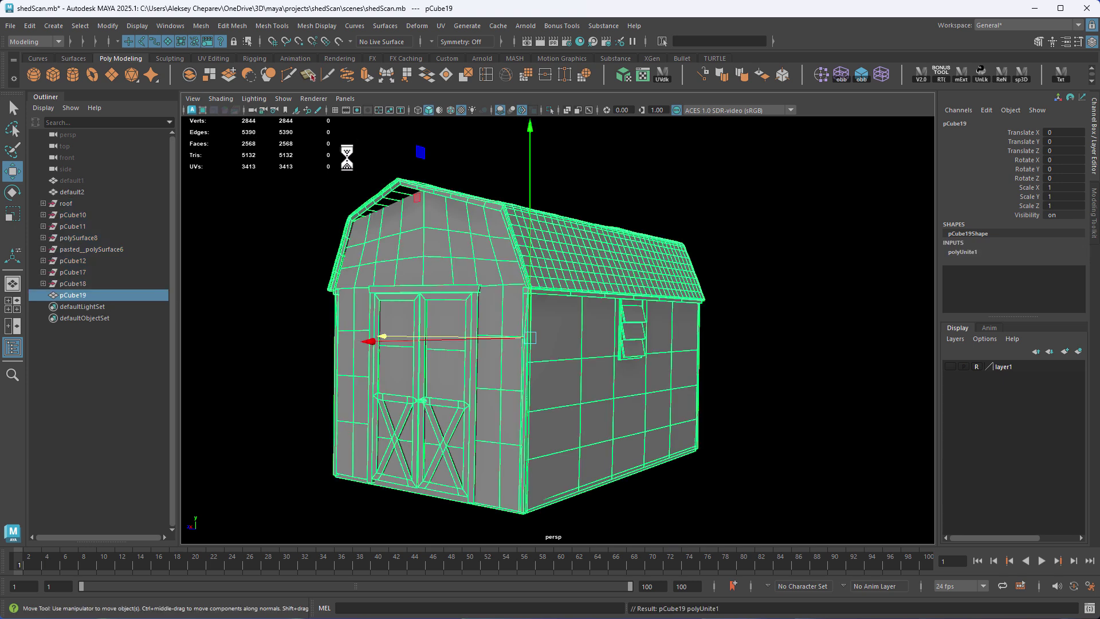
{"action": "key", "text": "alt+shift+d"}
In the UV Editor, move the already unwrapped UV shells of the combined mesh away from the overlapping shells in the 0–1 tile.
{"action": "left_click_drag", "start_coordinate": [582, 275], "coordinate": [808, 317], "text": "alt"}
{"action": "left_click", "coordinate": [640, 75]}
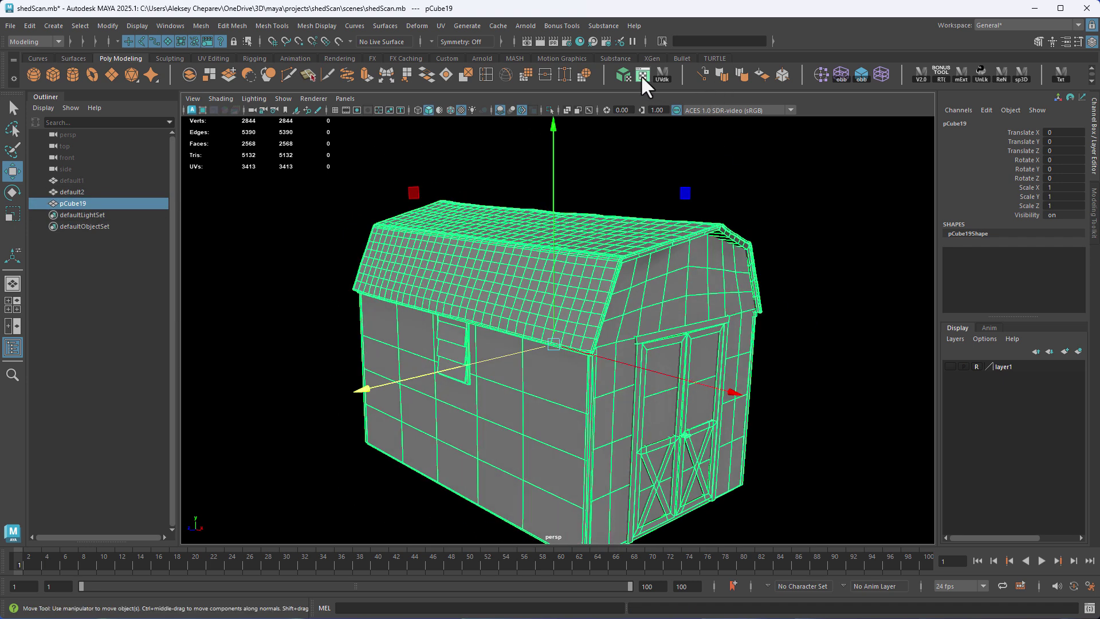
{"action": "right_click_drag", "start_coordinate": [614, 248], "coordinate": [616, 282]}
{"action": "right_click_drag", "start_coordinate": [550, 275], "coordinate": [803, 335], "text": "alt"}
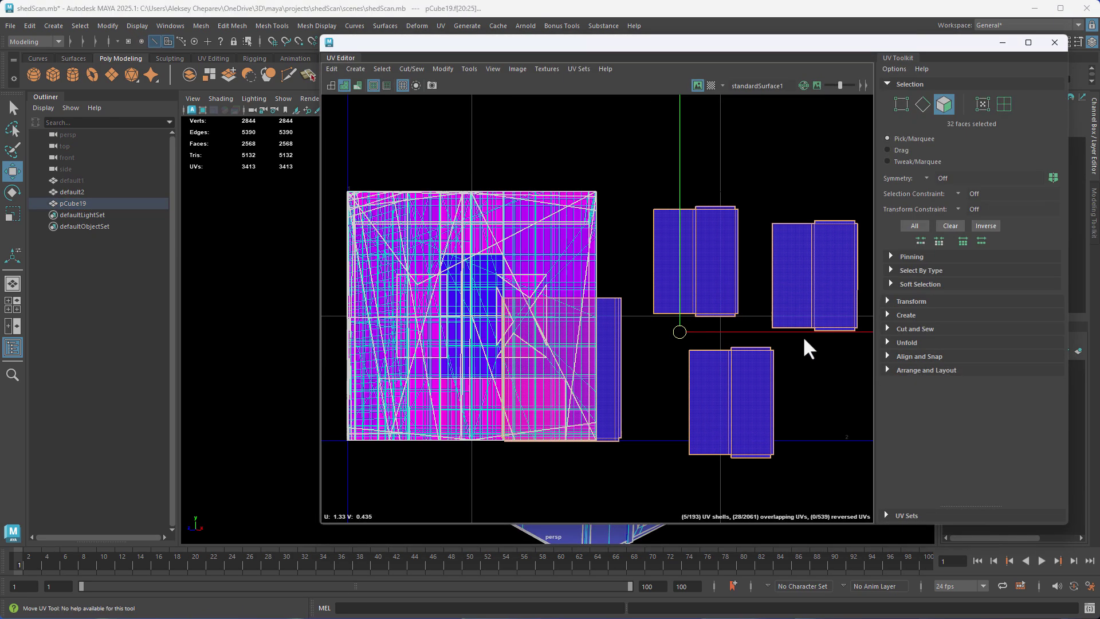
{"action": "double_click", "coordinate": [618, 297]}
{"action": "right_click_drag", "start_coordinate": [627, 301], "coordinate": [664, 300]}
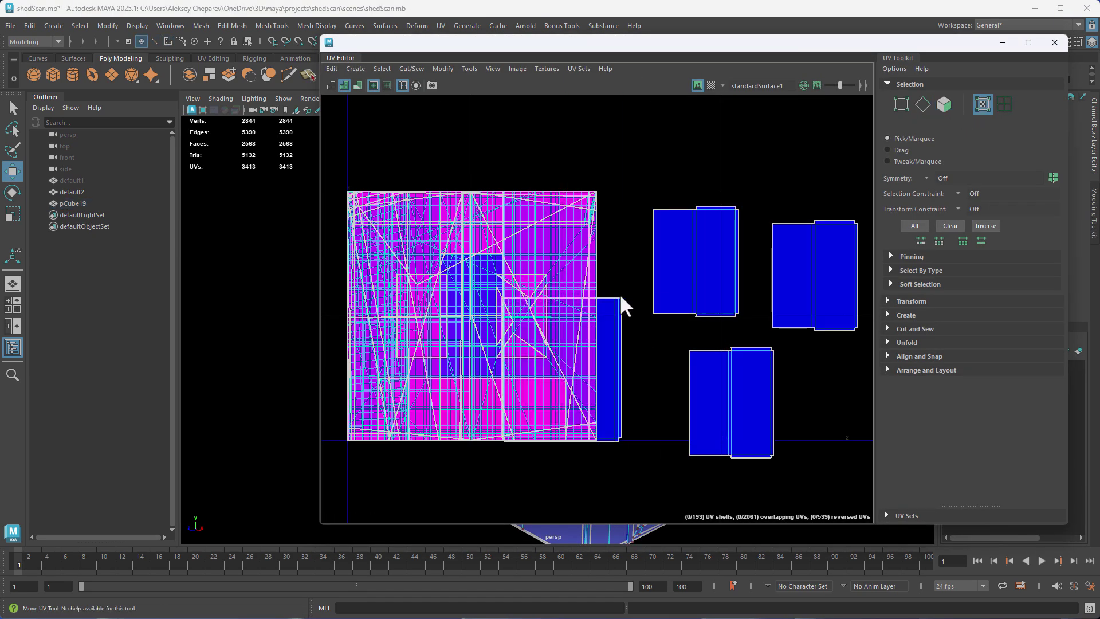
{"action": "left_click_drag", "start_coordinate": [915, 478], "coordinate": [915, 478]}
{"action": "right_click_drag", "start_coordinate": [647, 225], "coordinate": [690, 243], "text": "ctrl"}
{"action": "right_click_drag", "start_coordinate": [771, 354], "coordinate": [519, 288], "text": "alt"}
{"action": "left_click_drag", "start_coordinate": [632, 381], "coordinate": [804, 226]}
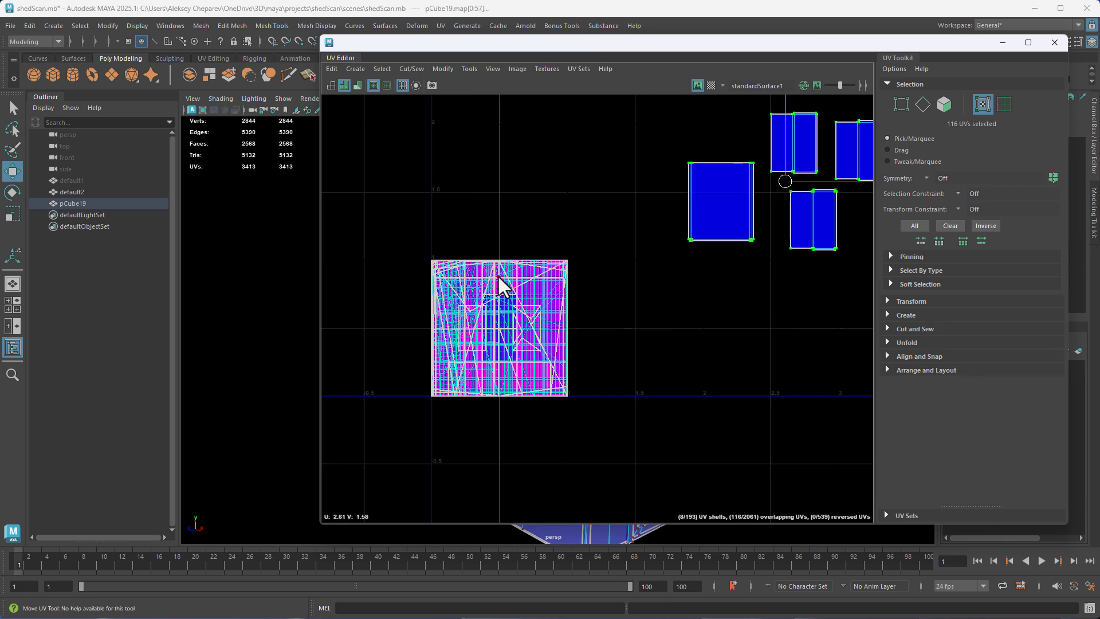
Apply an automatic UV projection to all faces whose UVs still overlap in the 0–1 tile.
{"action": "right_click_drag", "start_coordinate": [500, 287], "coordinate": [422, 241]}
{"action": "left_click_drag", "start_coordinate": [417, 223], "coordinate": [609, 427]}
{"action": "key", "text": "w"}
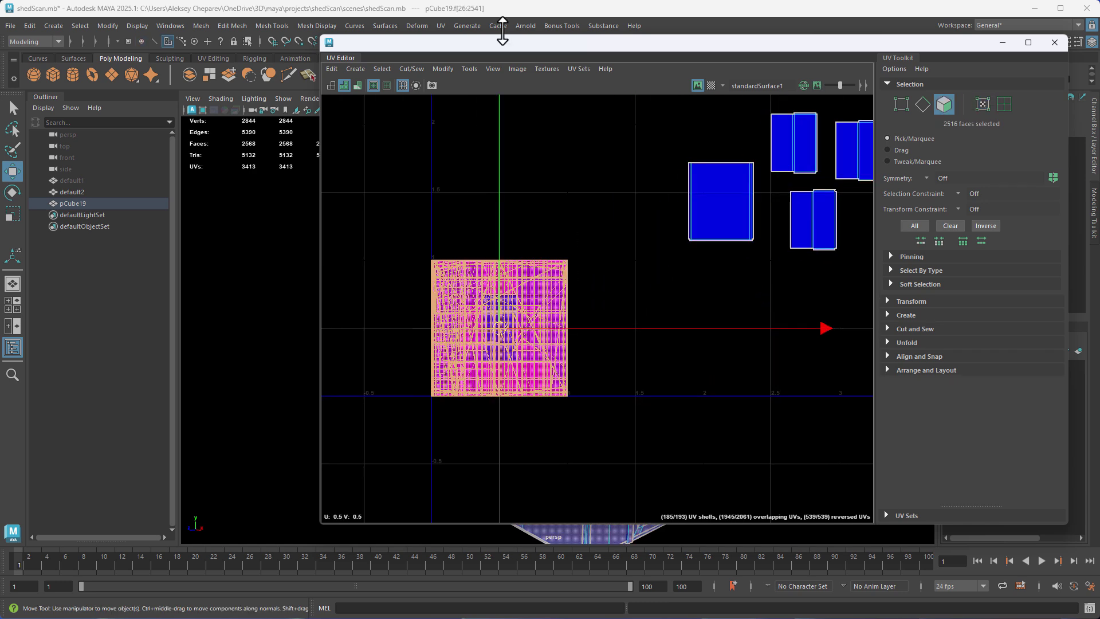
{"action": "left_click_drag", "start_coordinate": [492, 46], "coordinate": [316, 42]}
{"action": "left_click", "coordinate": [816, 38]}
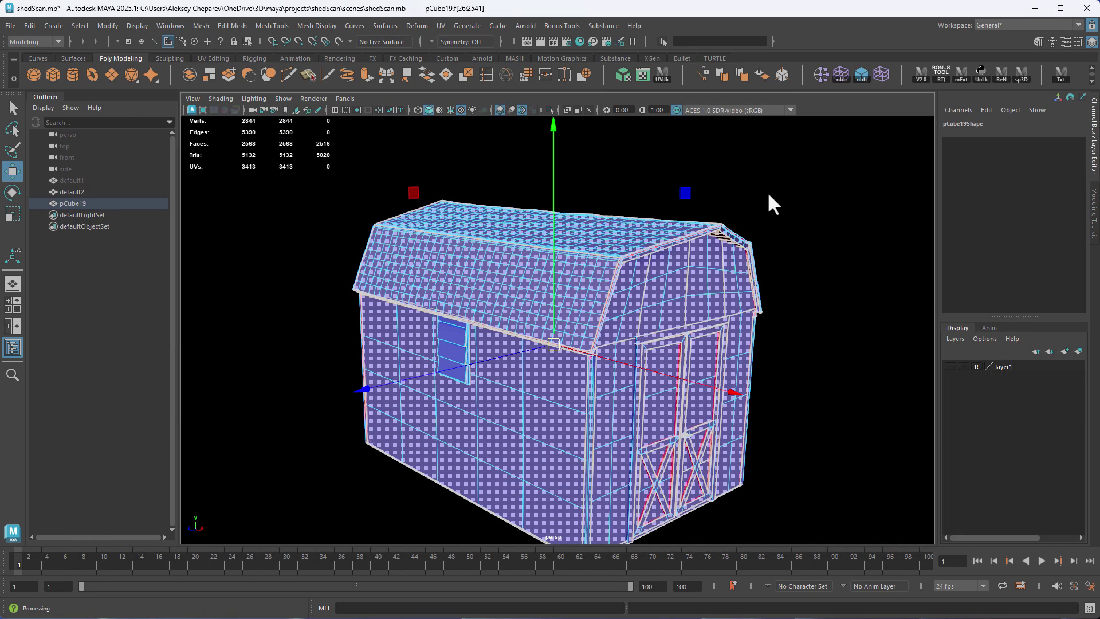
{"action": "left_click_drag", "start_coordinate": [735, 271], "coordinate": [659, 235], "text": "alt"}
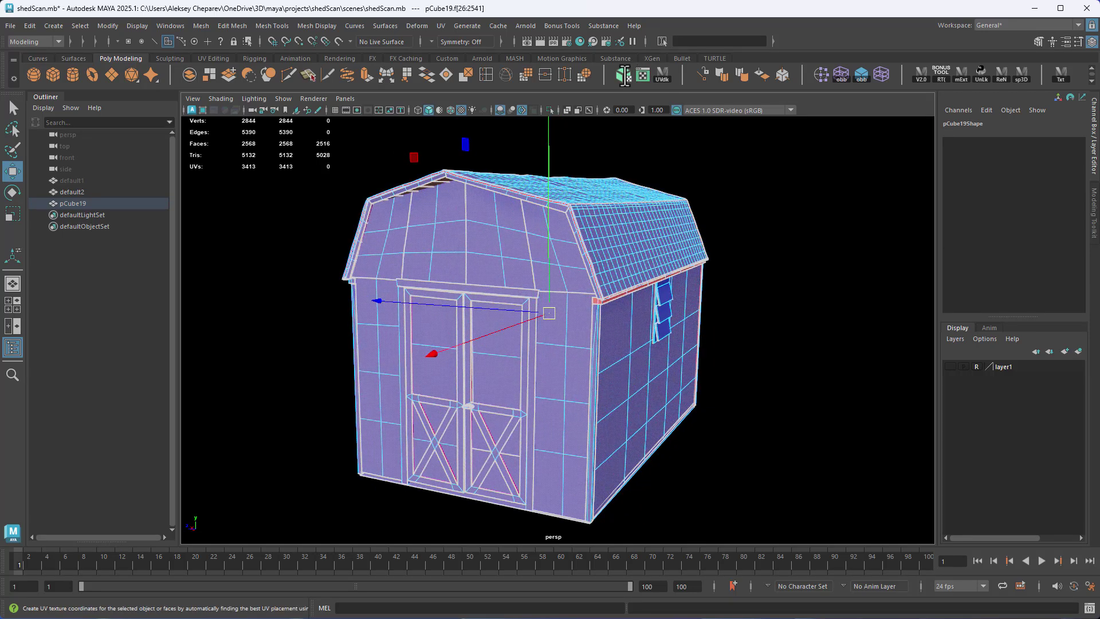
{"action": "left_click", "coordinate": [622, 73]}
Select the combined mesh and examine its automatically projected UV shells in the UV Editor.
{"action": "left_click", "coordinate": [695, 216]}
{"action": "left_click", "coordinate": [663, 78]}
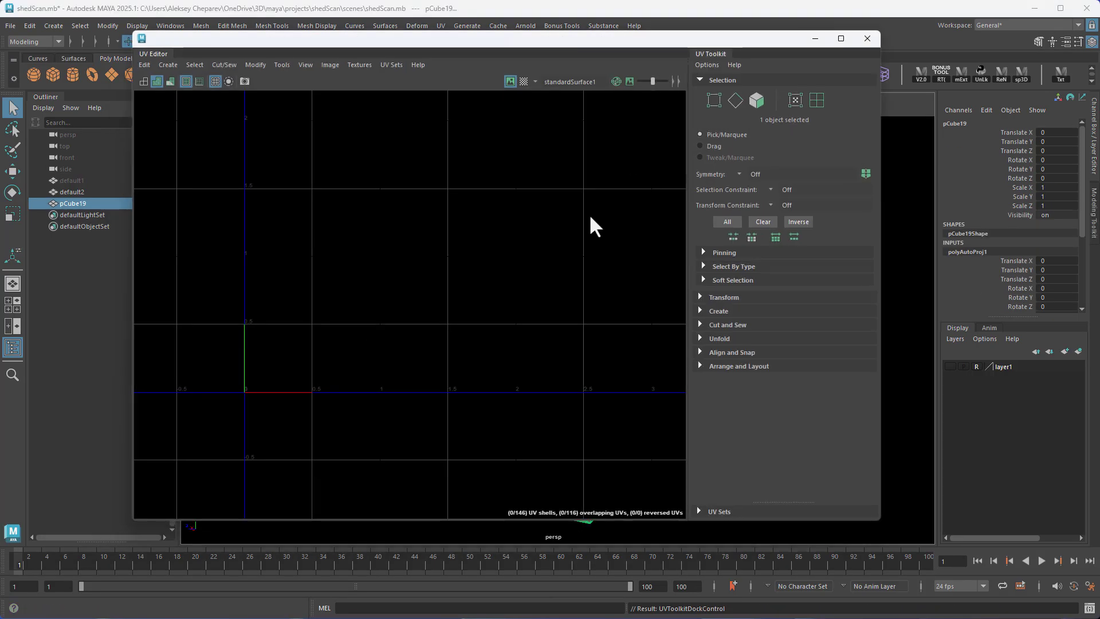
{"action": "left_click", "coordinate": [101, 203]}
{"action": "middle_click_drag", "start_coordinate": [410, 311], "coordinate": [542, 303], "text": "alt"}
{"action": "right_click_drag", "start_coordinate": [542, 303], "coordinate": [695, 399], "text": "alt"}
{"action": "middle_click_drag", "start_coordinate": [597, 344], "coordinate": [431, 255], "text": "alt"}
{"action": "middle_click_drag", "start_coordinate": [554, 349], "coordinate": [455, 303], "text": "alt"}
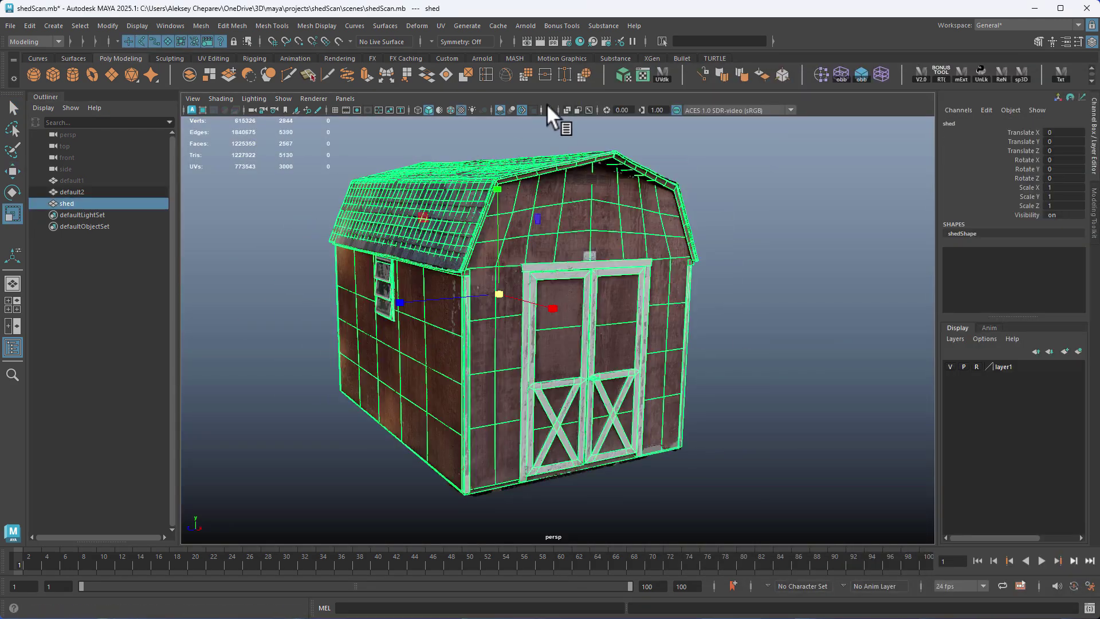
Review the packed UV layout of the shed mesh in the UV Editor and close the editor.
{"action": "left_click", "coordinate": [661, 74]}
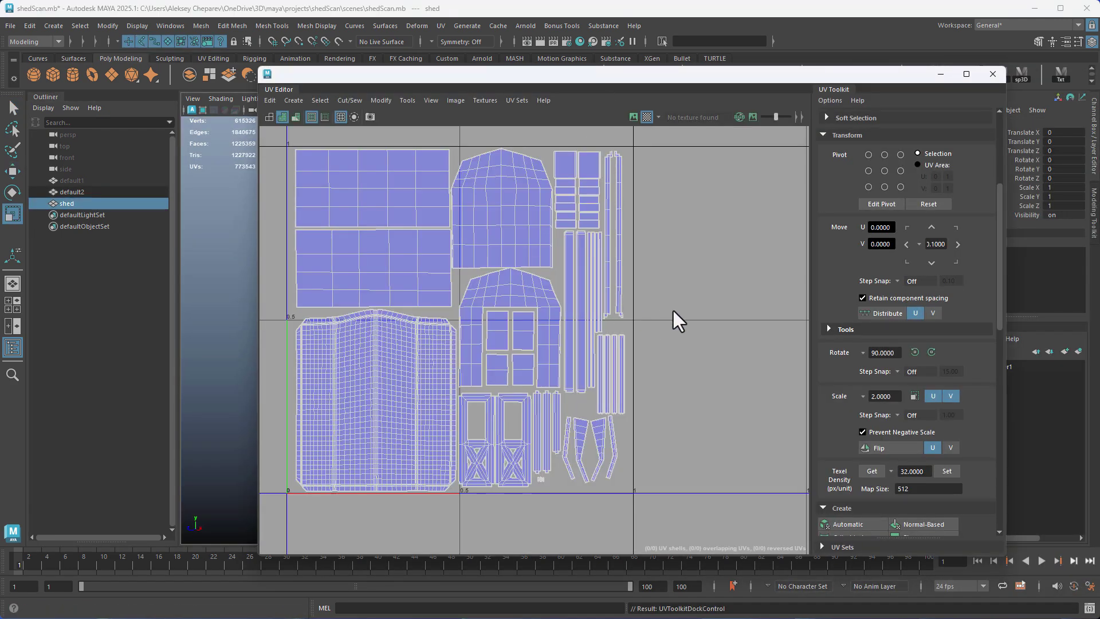
{"action": "right_click_drag", "start_coordinate": [702, 313], "coordinate": [659, 294], "text": "alt"}
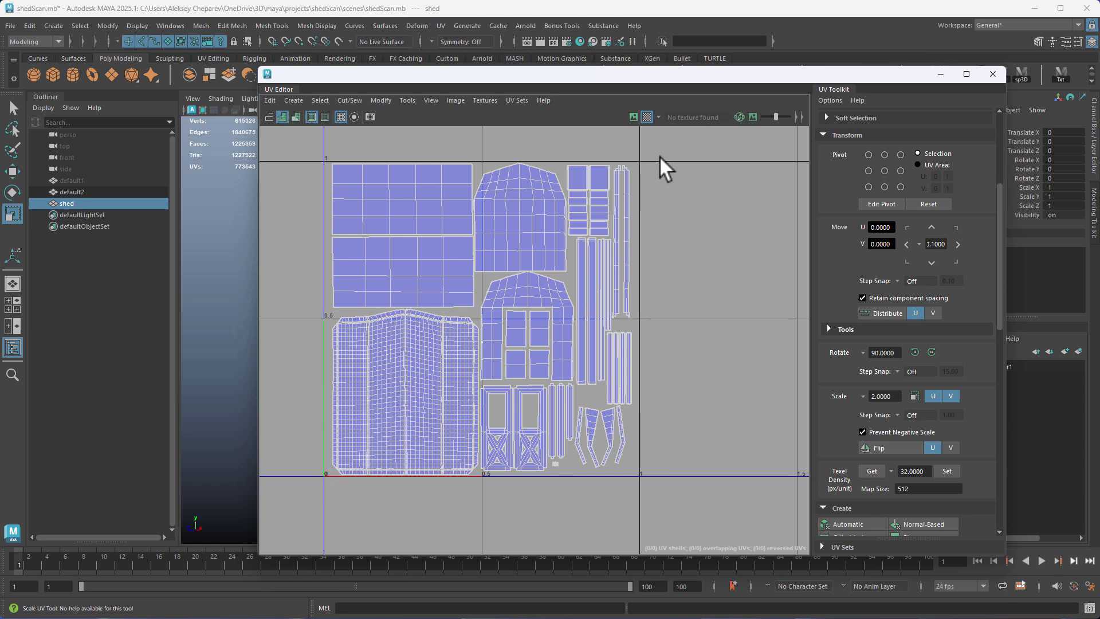
{"action": "scroll", "coordinate": [424, 264], "scroll_direction": "up", "scroll_amount": 2}
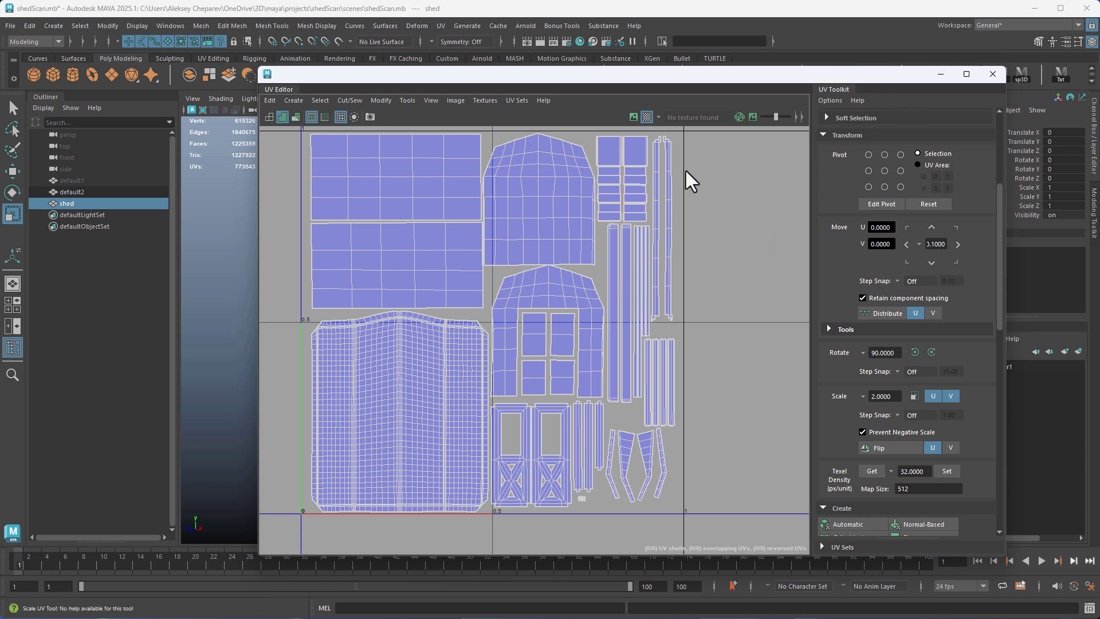
{"action": "left_click", "coordinate": [992, 73]}
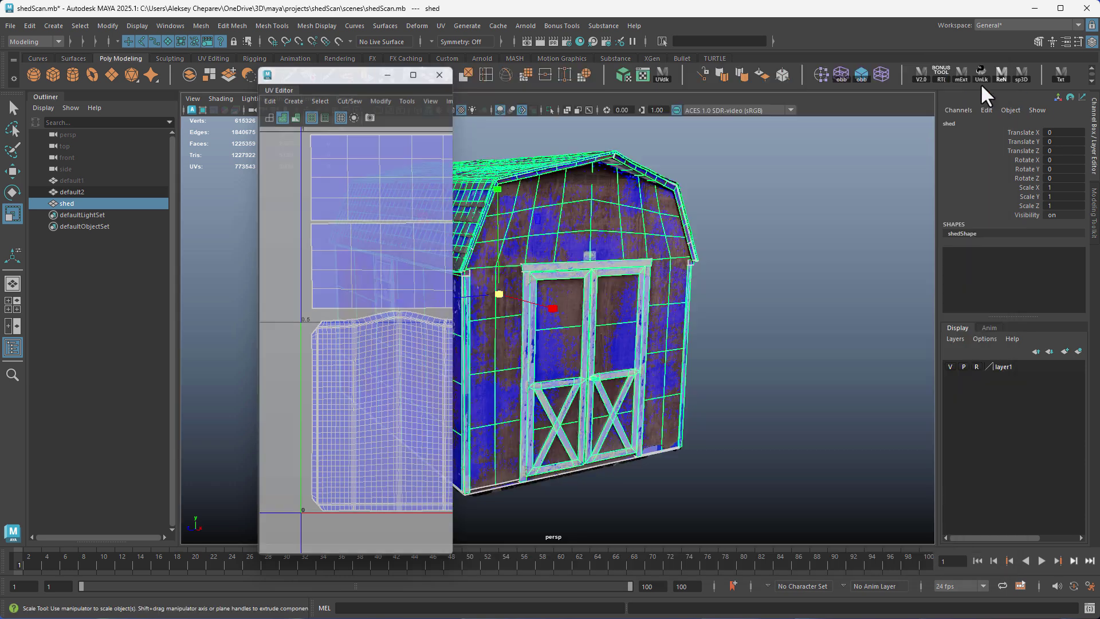
Compare the high-poly default2 scan with the low-poly shed mesh from several sides, ending with the shed mesh selected.
{"action": "left_click", "coordinate": [93, 192]}
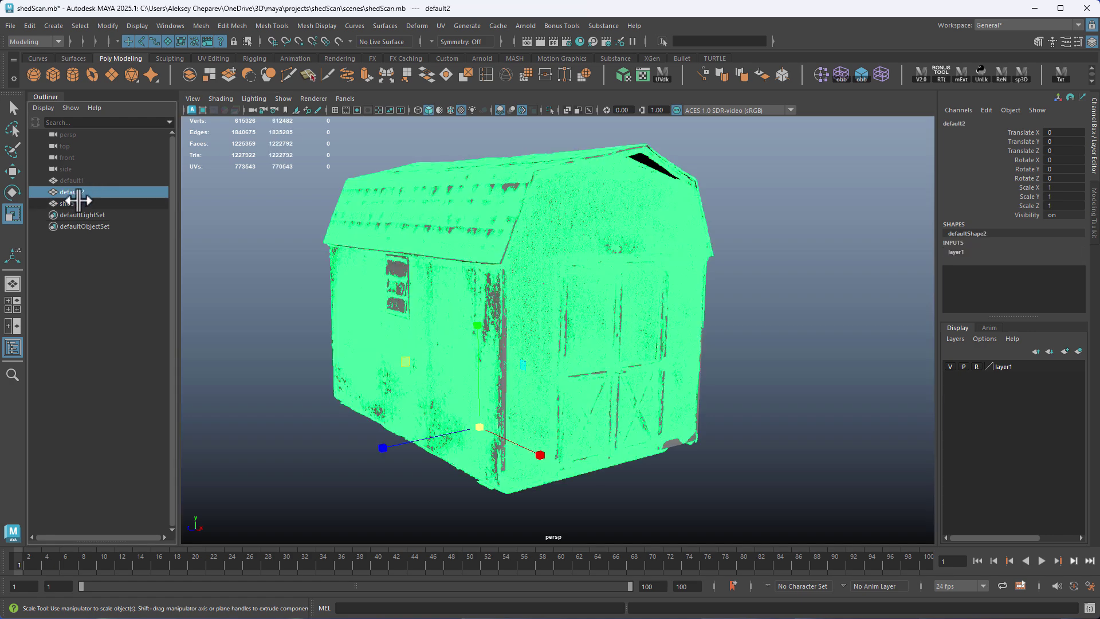
{"action": "left_click_drag", "start_coordinate": [702, 302], "coordinate": [638, 297], "text": "alt"}
{"action": "left_click", "coordinate": [87, 204]}
{"action": "key", "text": "w"}
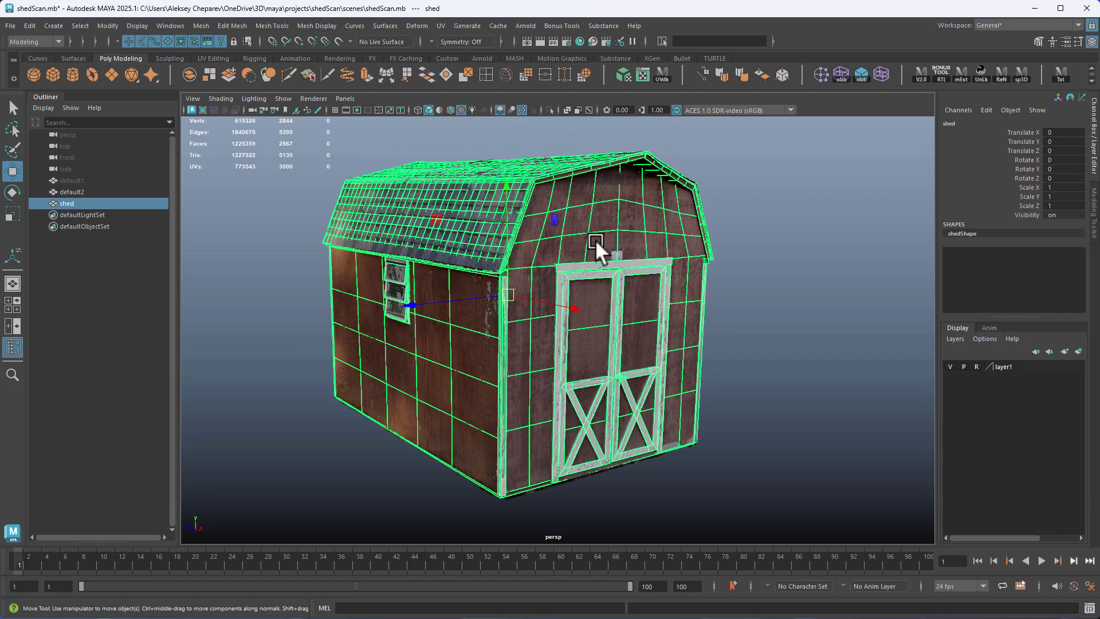
{"action": "left_click", "coordinate": [72, 192]}
{"action": "left_click_drag", "start_coordinate": [649, 239], "coordinate": [643, 314], "text": "alt"}
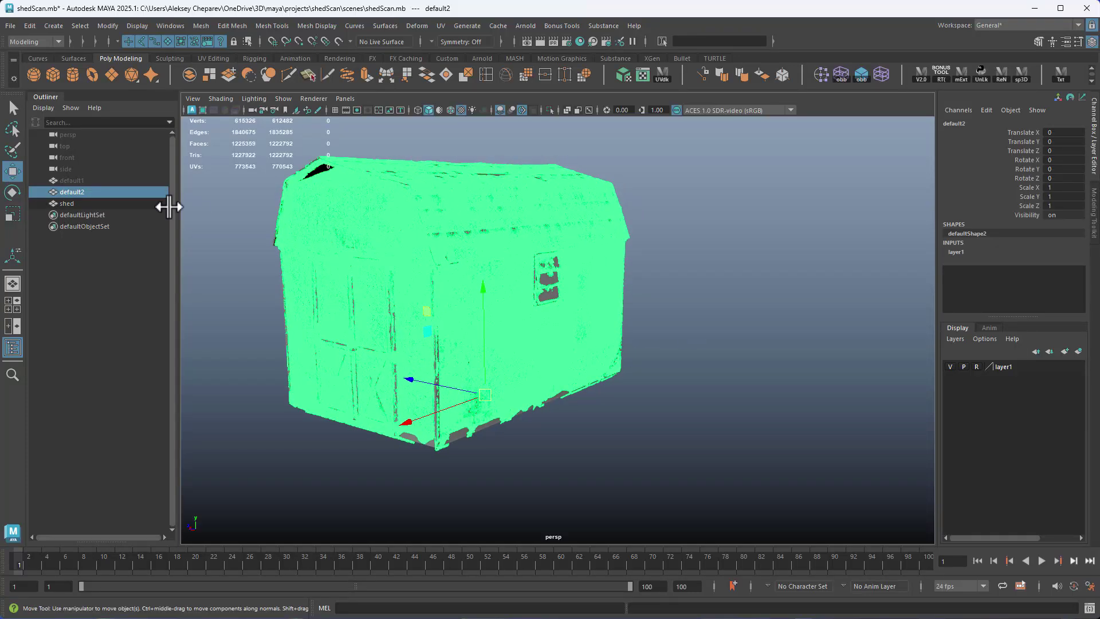
{"action": "key", "text": "h"}
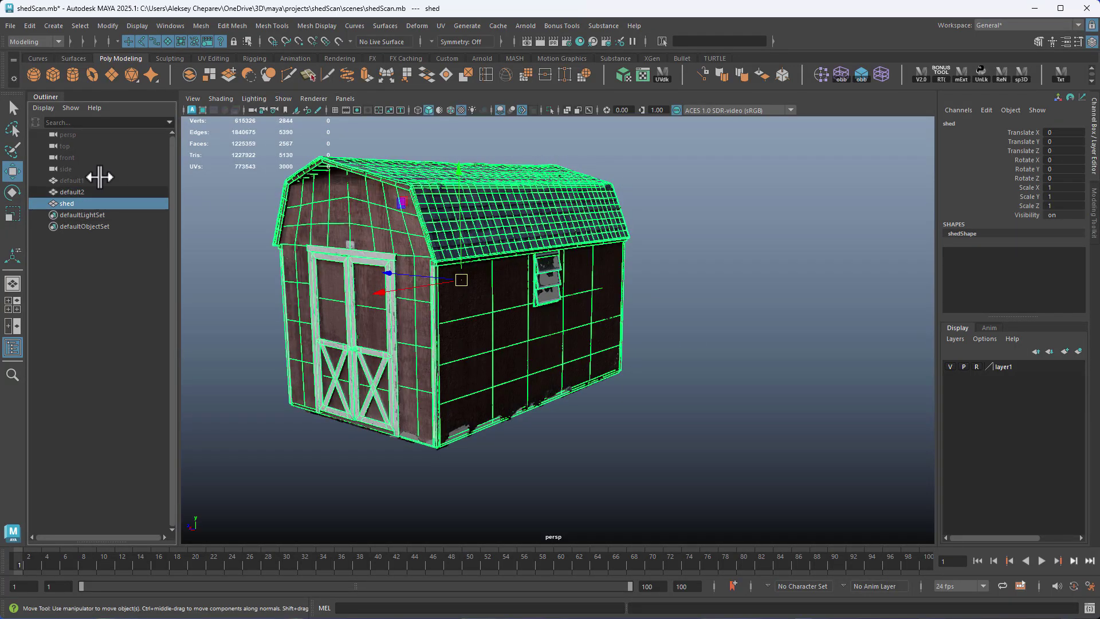
{"action": "key", "text": "h"}
{"action": "left_click", "coordinate": [72, 203]}
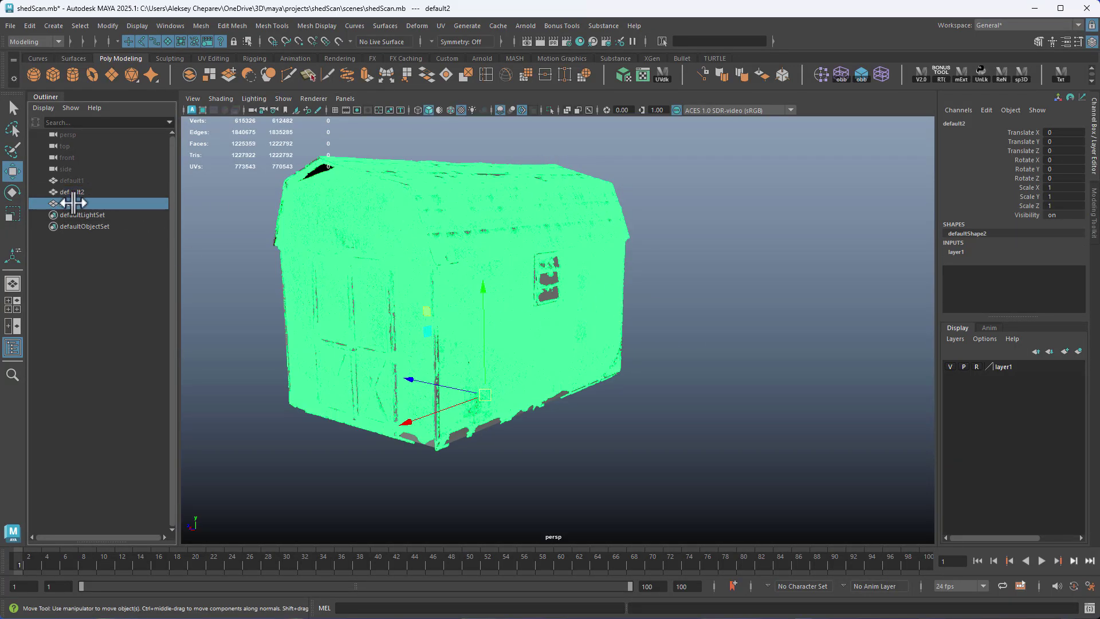
{"action": "left_click_drag", "start_coordinate": [511, 324], "coordinate": [549, 325], "text": "alt"}
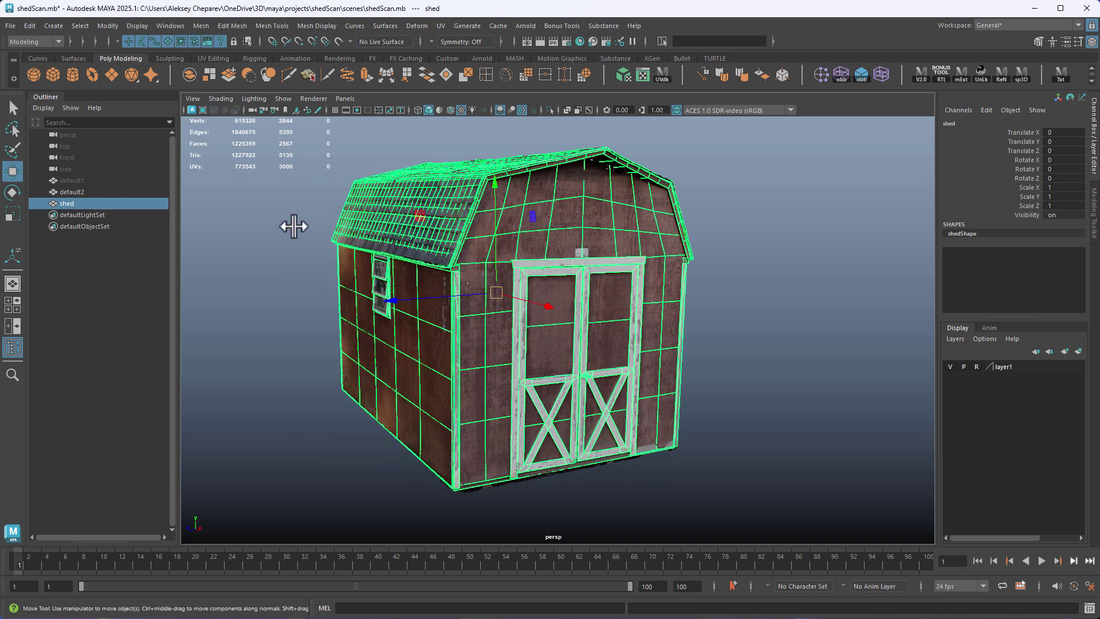
Start exporting the selected shed mesh and go to the project's realityScan\export folder.
{"action": "left_click", "coordinate": [10, 25]}
{"action": "left_click", "coordinate": [68, 177]}
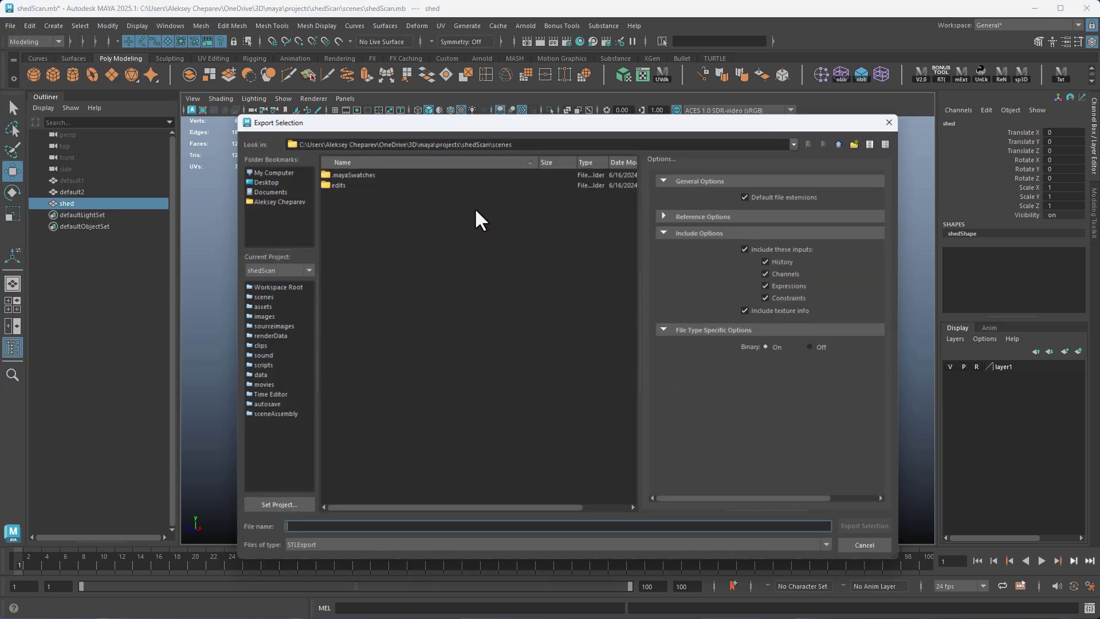
{"action": "left_click", "coordinate": [839, 145]}
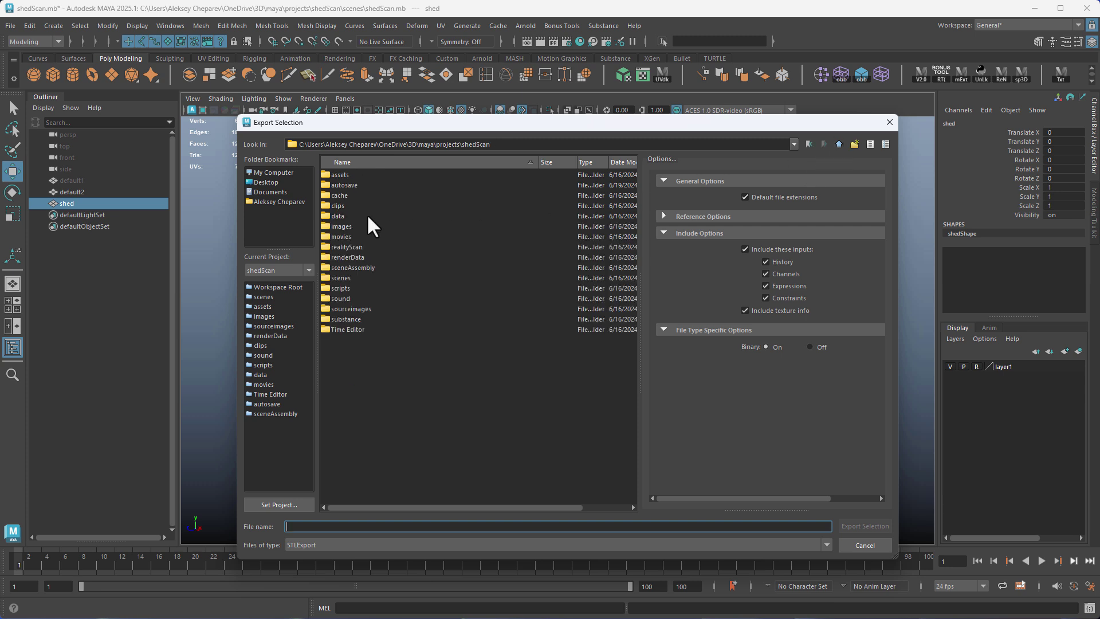
{"action": "double_click", "coordinate": [355, 247]}
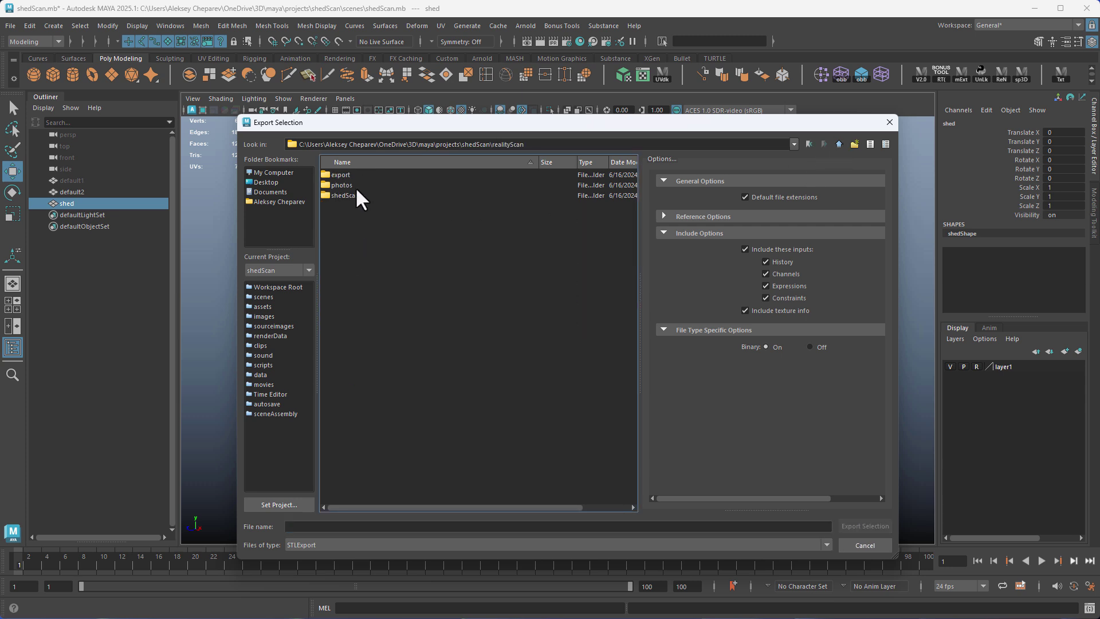
{"action": "double_click", "coordinate": [346, 175]}
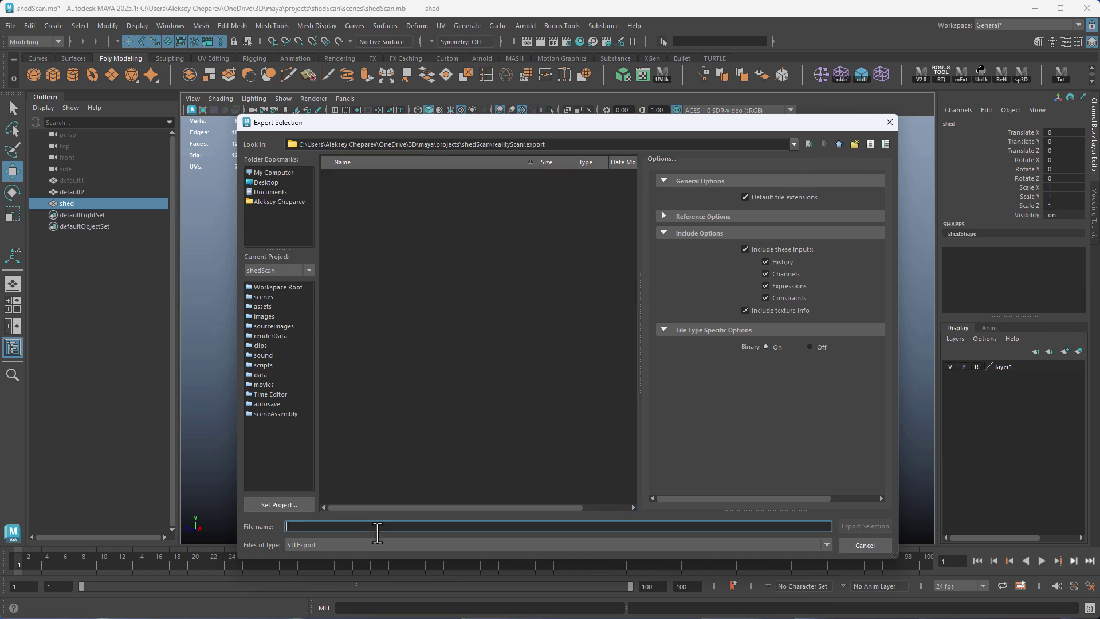
Export the shed mesh in the OBJexport format with the file name shedScan_Model_3.obj.
{"action": "left_click", "coordinate": [380, 544]}
{"action": "scroll", "coordinate": [554, 585], "scroll_direction": "down", "scroll_amount": 1}
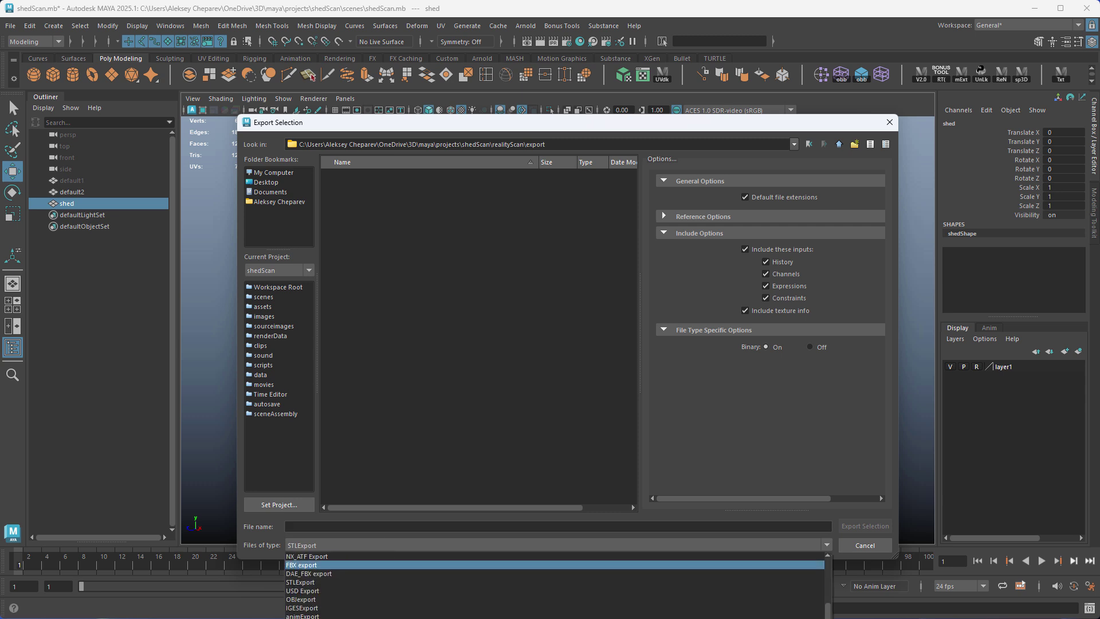
{"action": "left_click", "coordinate": [330, 599]}
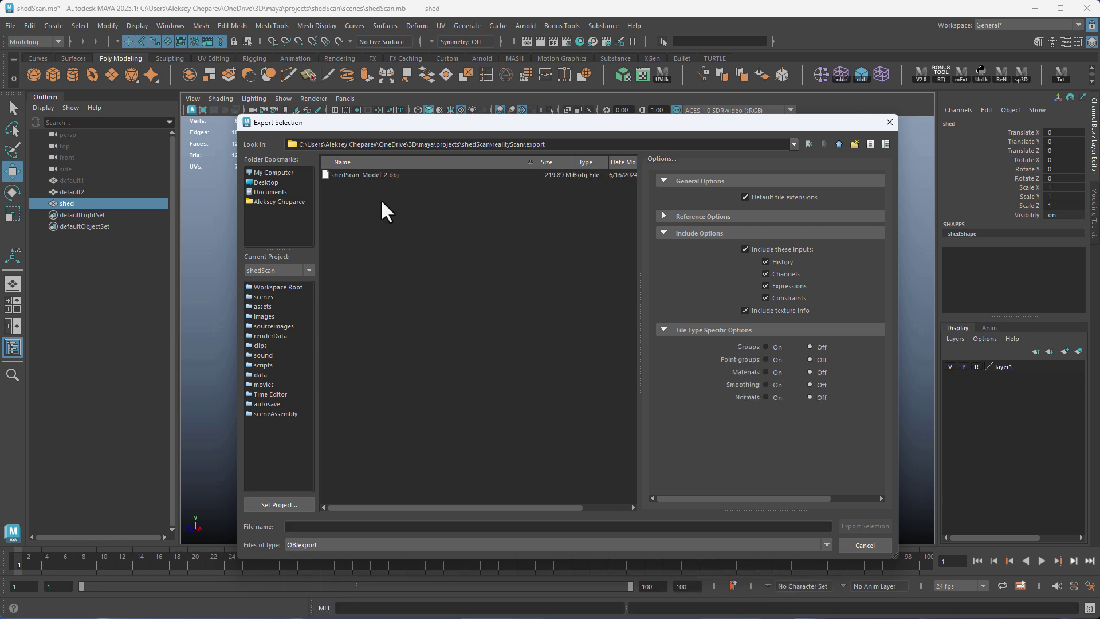
{"action": "left_click", "coordinate": [380, 177]}
{"action": "left_click", "coordinate": [342, 526]}
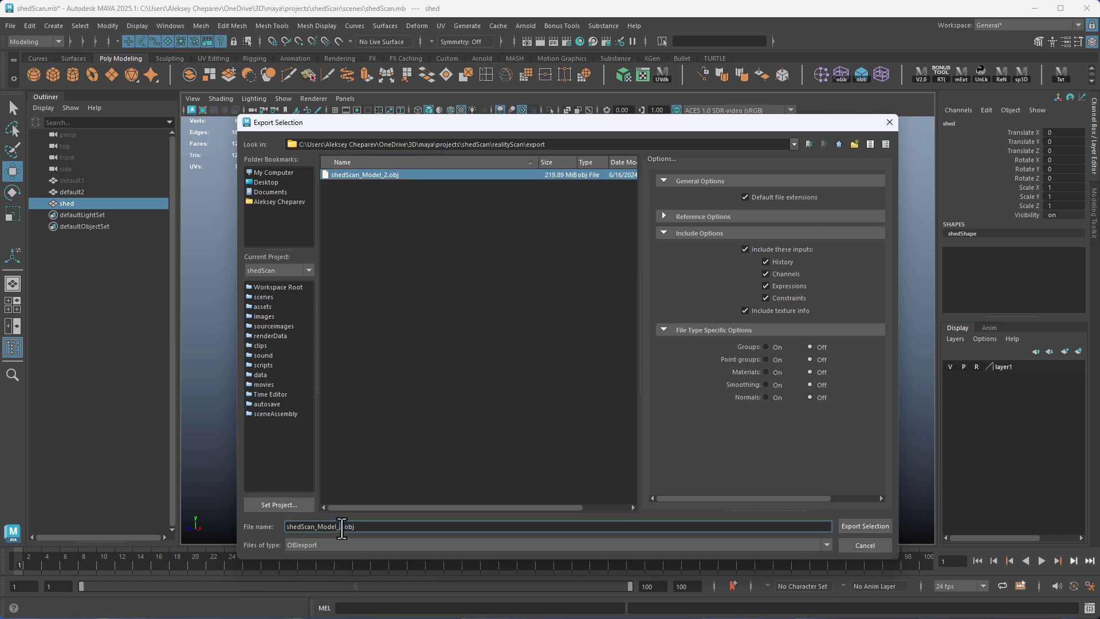
{"action": "type", "text": "3"}
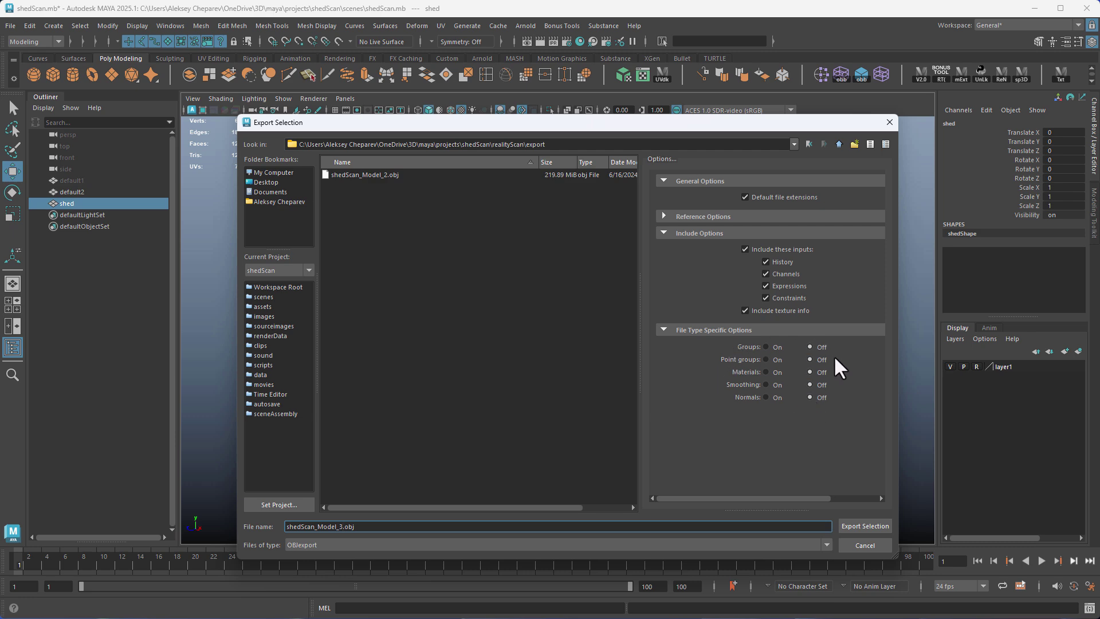
{"action": "left_click", "coordinate": [857, 525]}
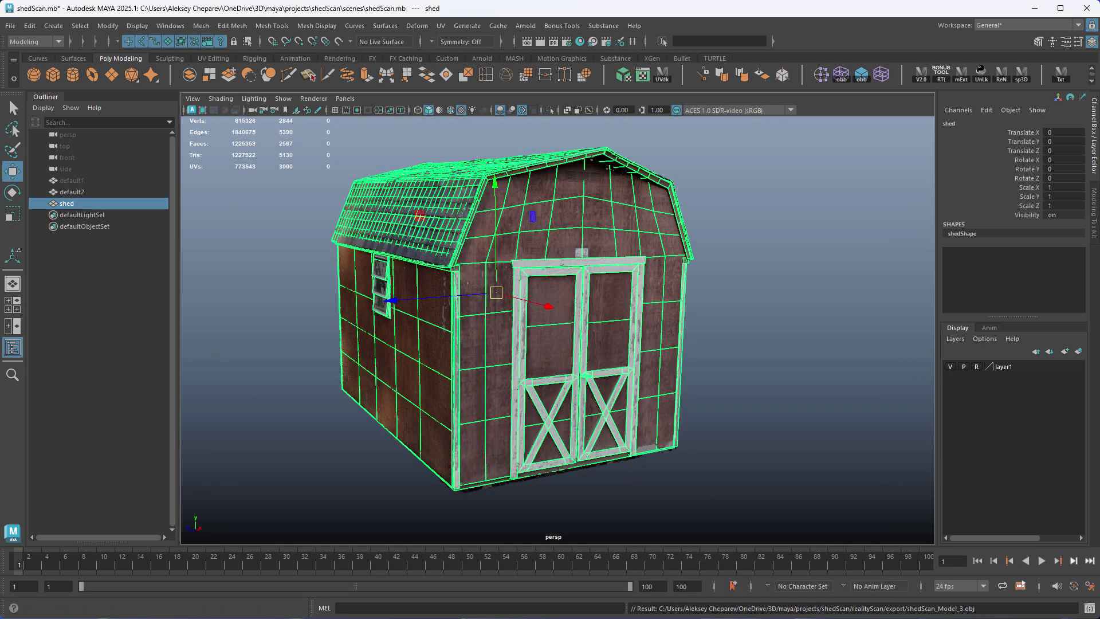
Switch to the realityScan\export folder in File Explorer and duplicate the shedScan_Model_2.obj.rcInfo file.
{"action": "key", "text": "alt+Tab"}
{"action": "left_click", "coordinate": [546, 232]}
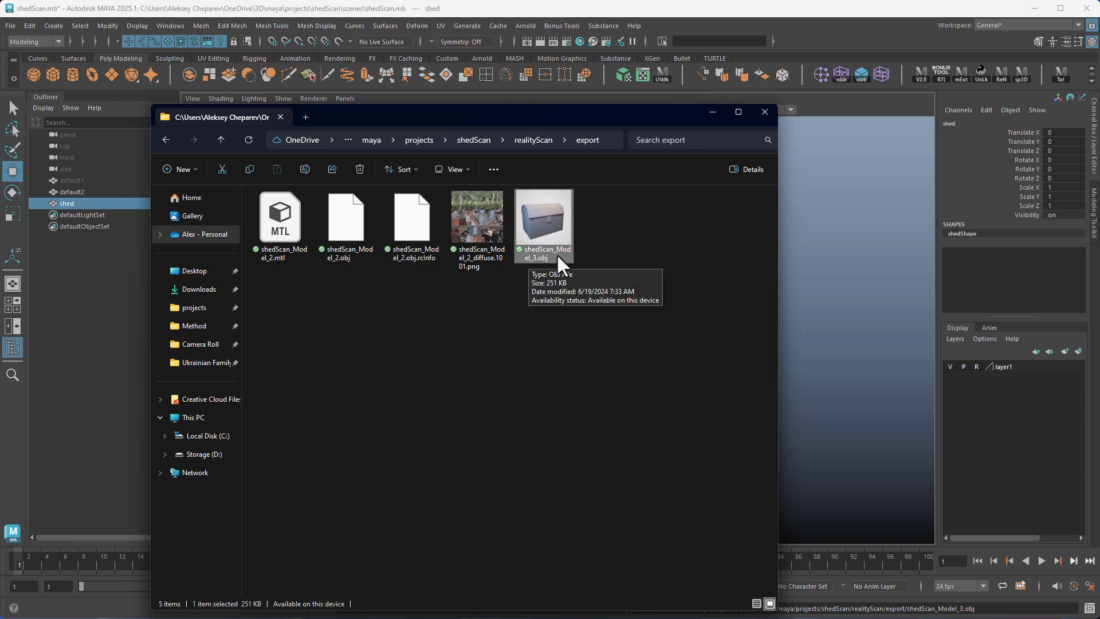
{"action": "left_click", "coordinate": [412, 259]}
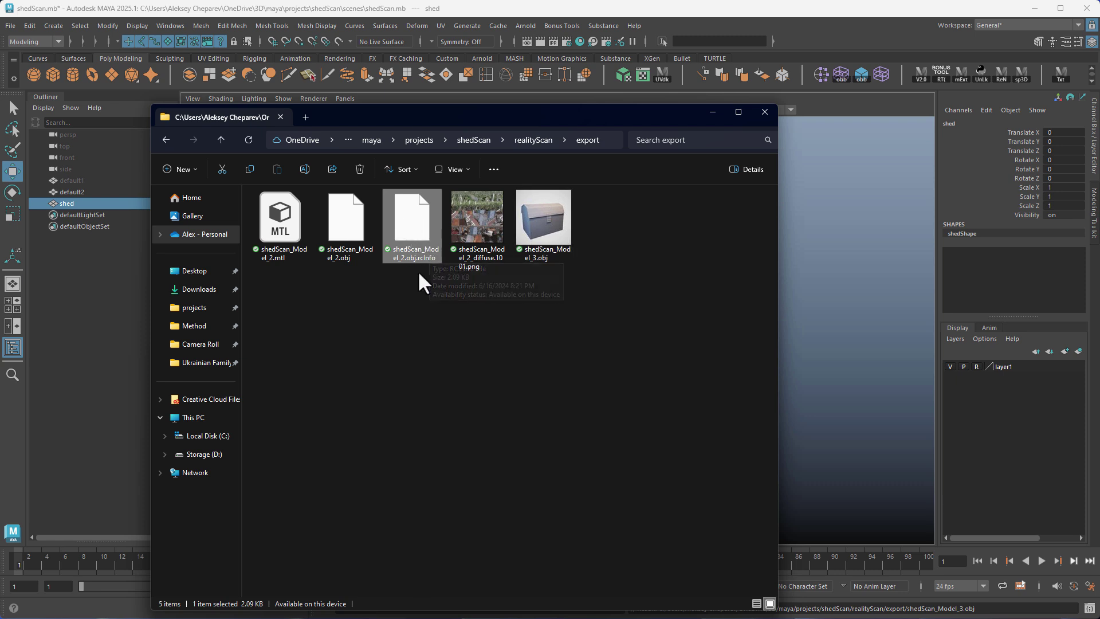
{"action": "key", "text": "ctrl+c"}
{"action": "key", "text": "ctrl+v"}
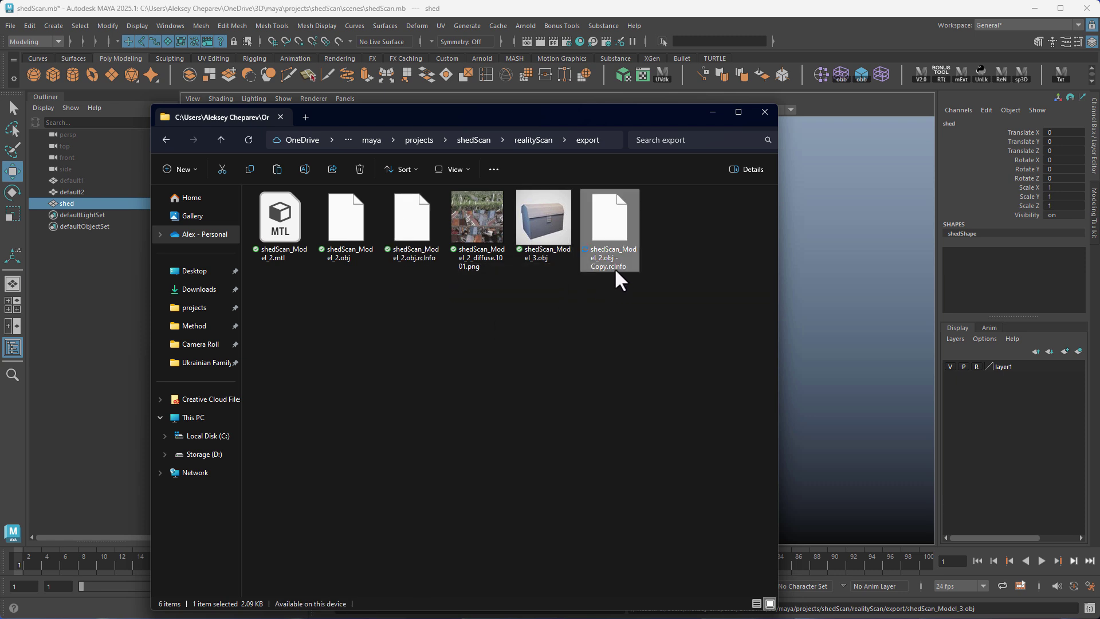
Rename the copied rcInfo file so its name matches shedScan_Model_3.obj, keeping the .rcInfo extension.
{"action": "left_click", "coordinate": [543, 259]}
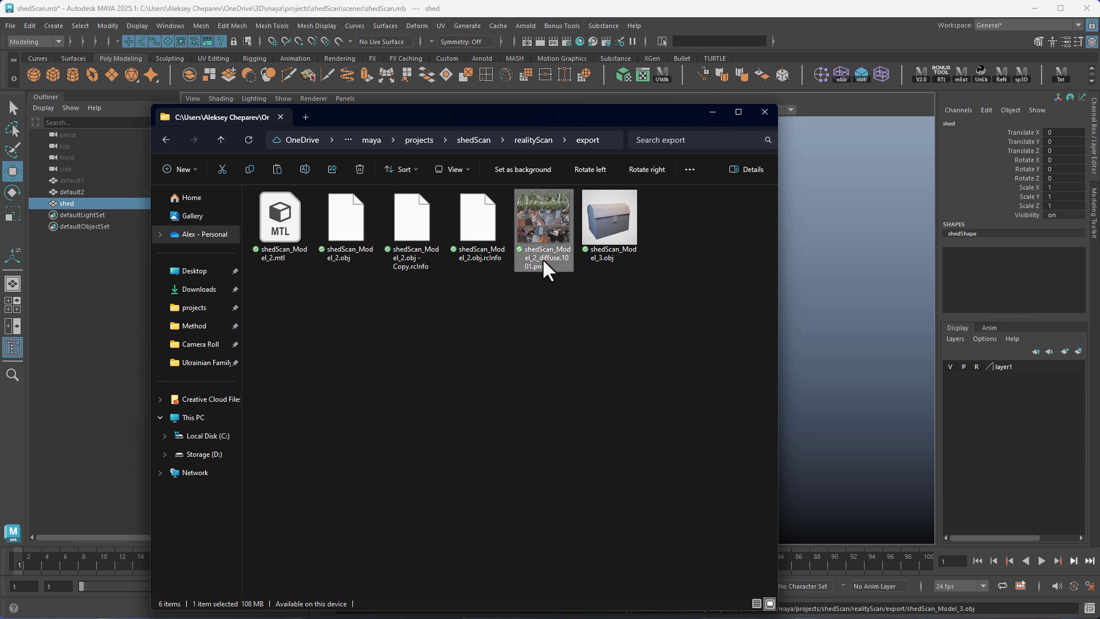
{"action": "left_click", "coordinate": [619, 232]}
{"action": "left_click", "coordinate": [413, 266]}
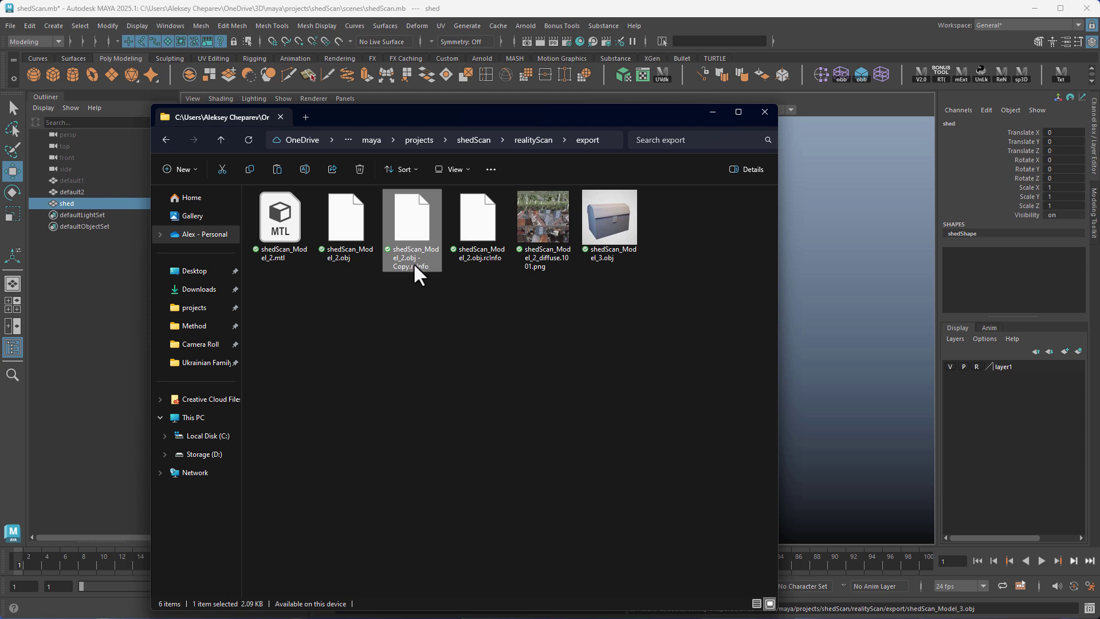
{"action": "left_click", "coordinate": [413, 262]}
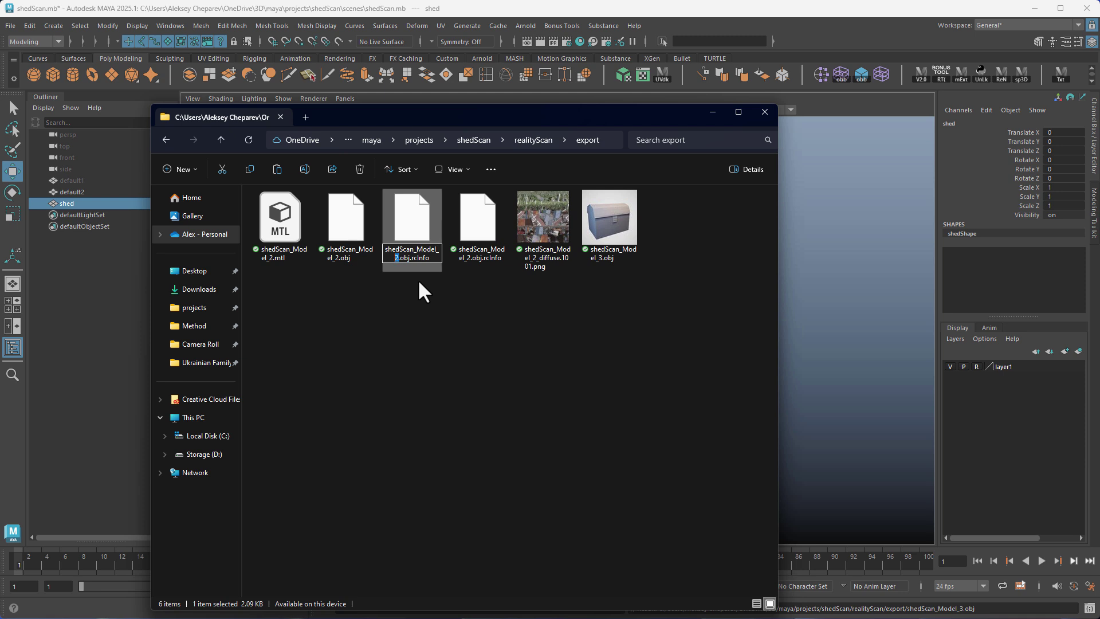
{"action": "left_click", "coordinate": [417, 280]}
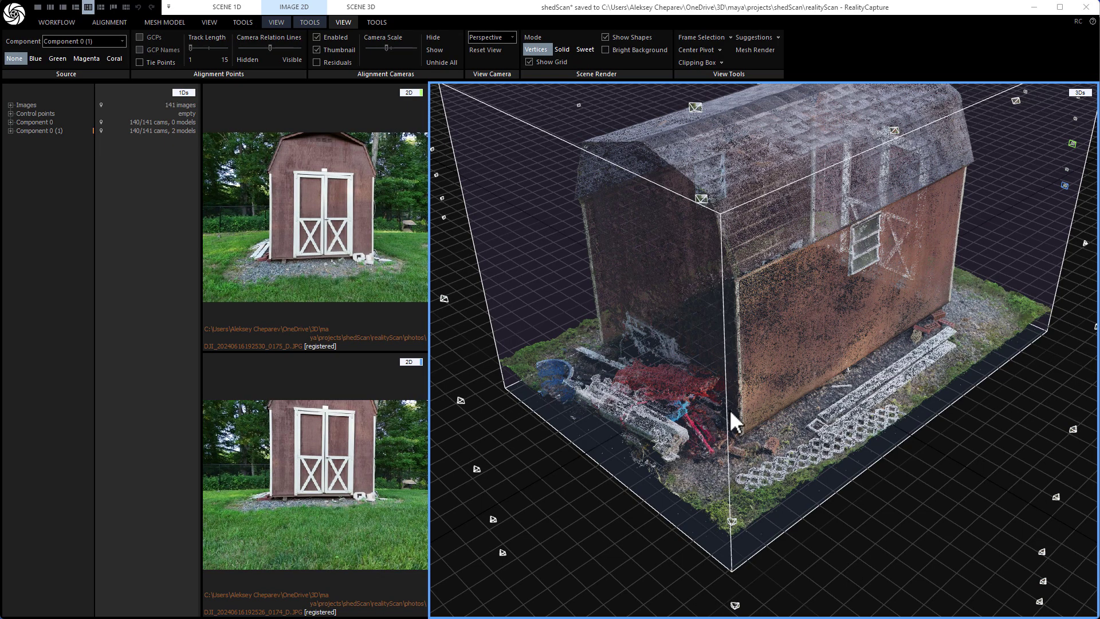
Switch to the shedScan project in RealityCapture, expand Component 0 (1) and select Model 2.
{"action": "left_click_drag", "start_coordinate": [729, 422], "coordinate": [734, 369]}
{"action": "key", "text": "alt"}
{"action": "left_click", "coordinate": [9, 130]}
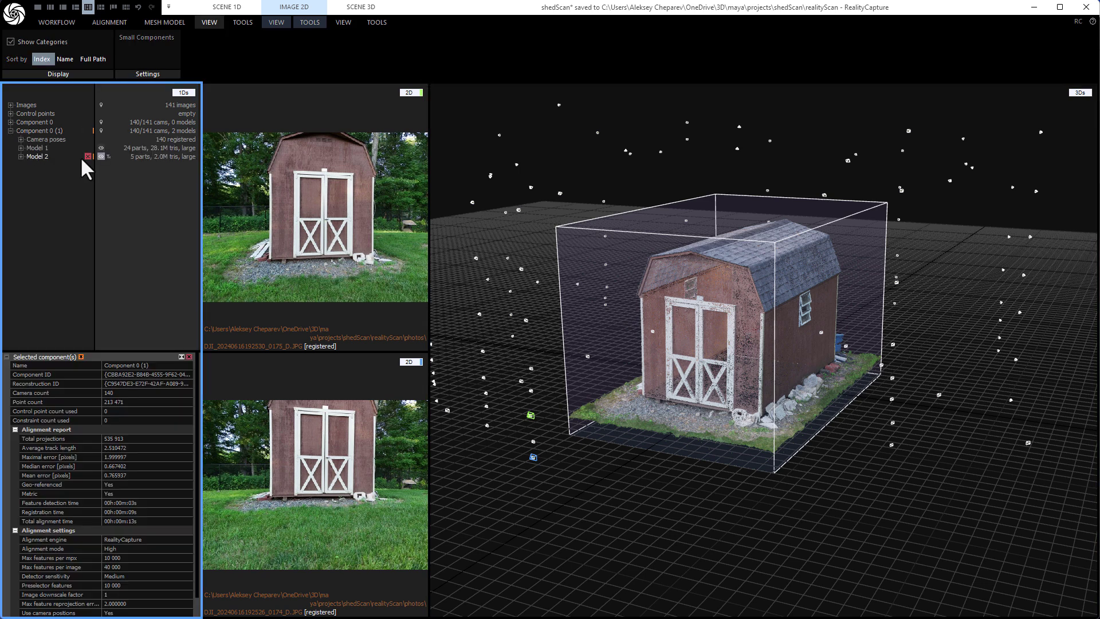
{"action": "left_click", "coordinate": [45, 156]}
{"action": "left_click", "coordinate": [740, 367]}
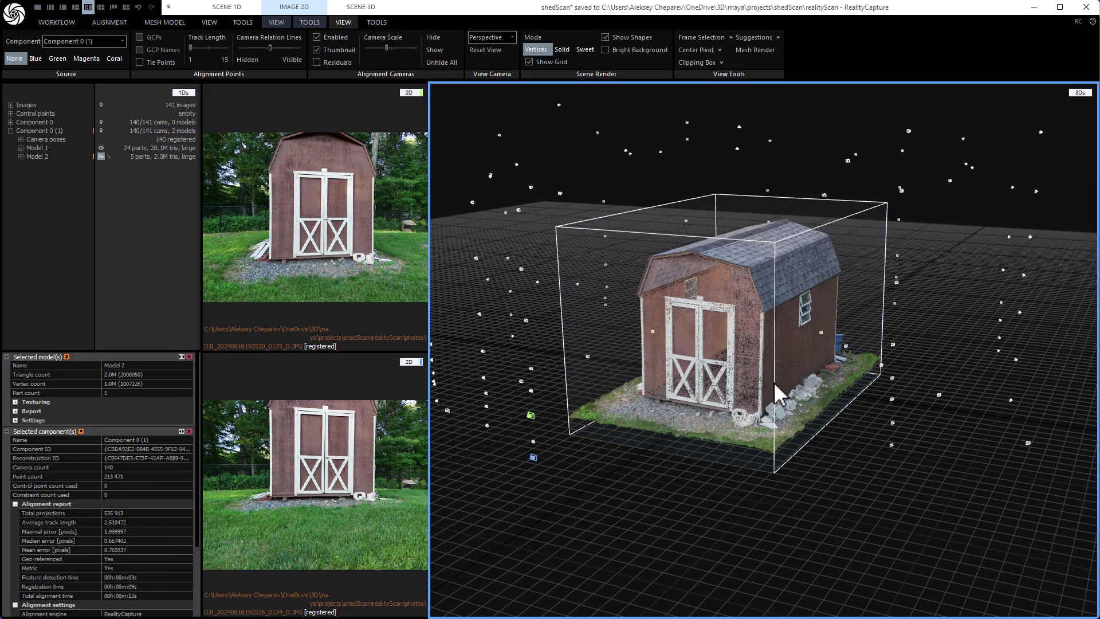
Start importing a mesh model and go to the shedScan\realityScan\export folder.
{"action": "key", "text": "alt"}
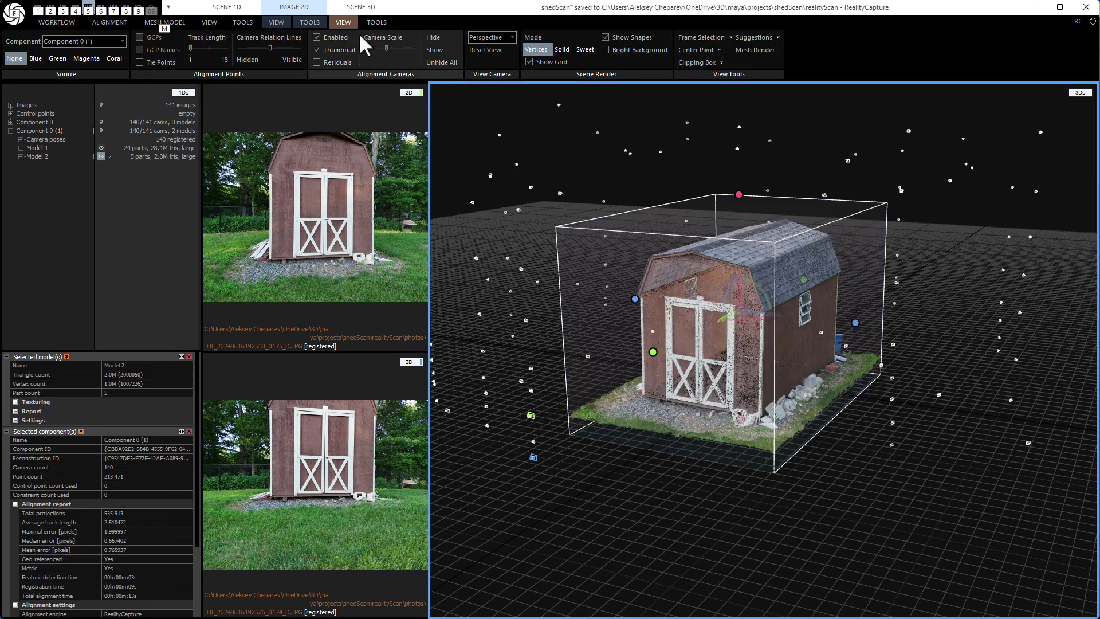
{"action": "left_click", "coordinate": [372, 23]}
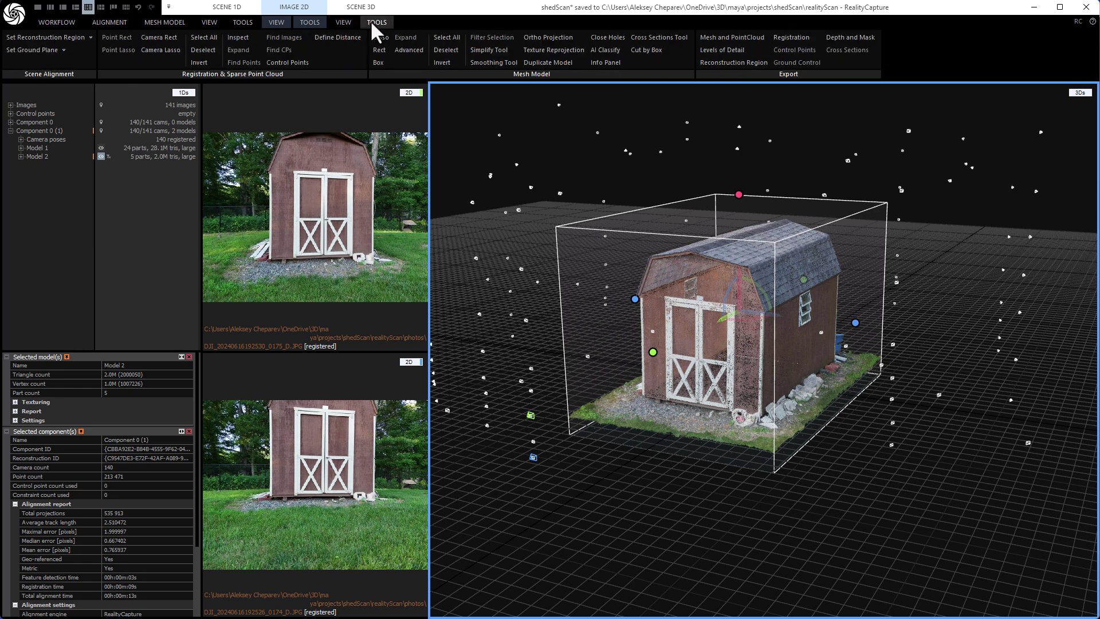
{"action": "left_click", "coordinate": [176, 23]}
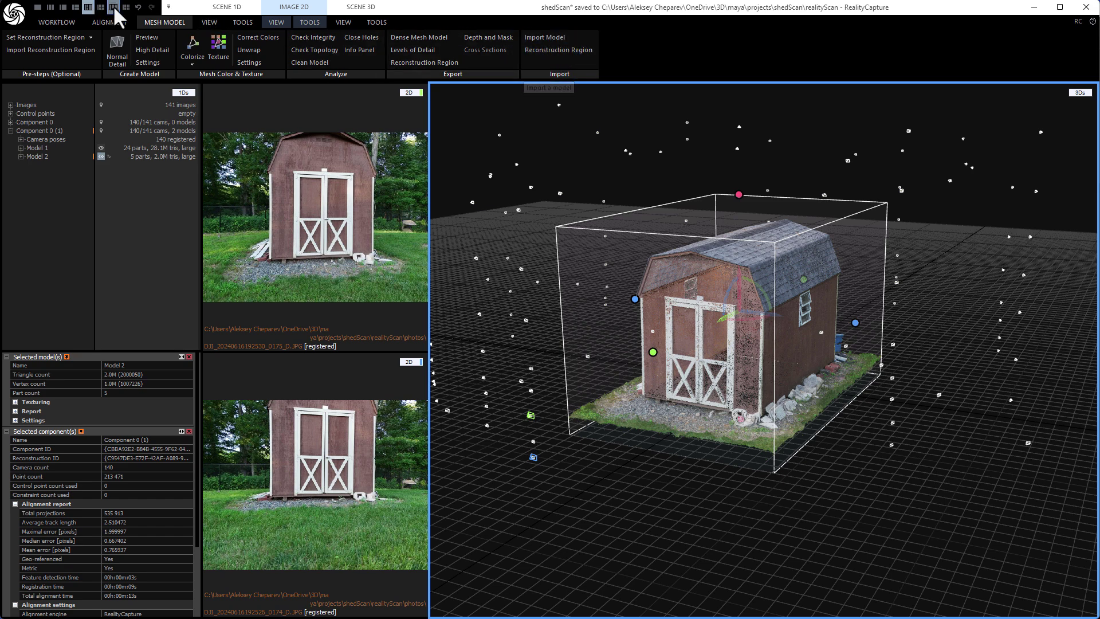
{"action": "left_click", "coordinate": [547, 38]}
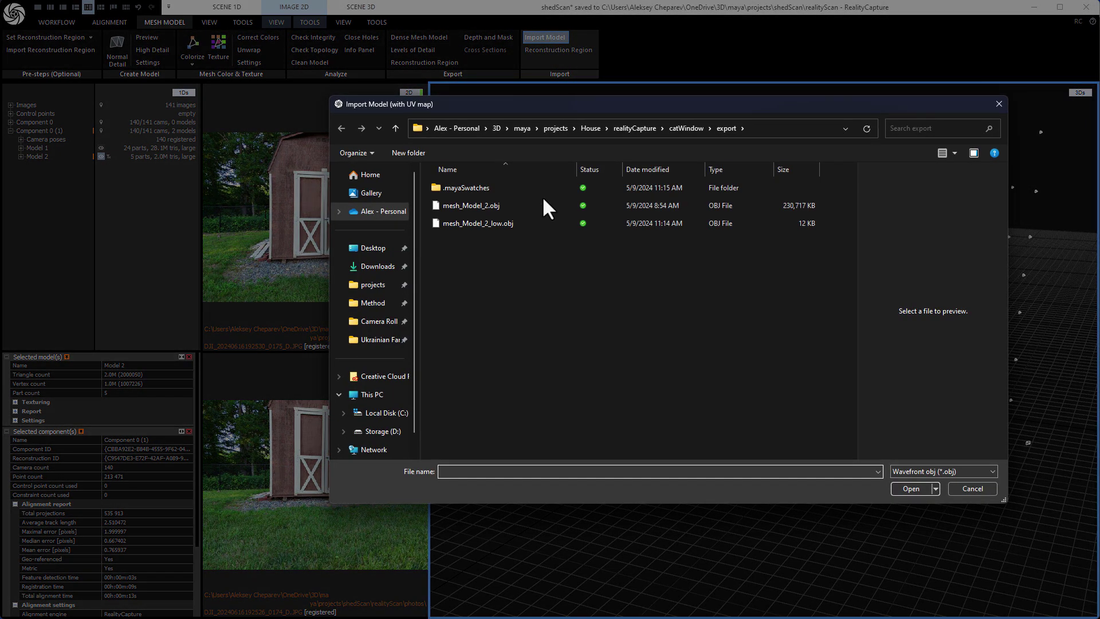
{"action": "left_click", "coordinate": [557, 127]}
{"action": "scroll", "coordinate": [493, 275], "scroll_direction": "down", "scroll_amount": 10}
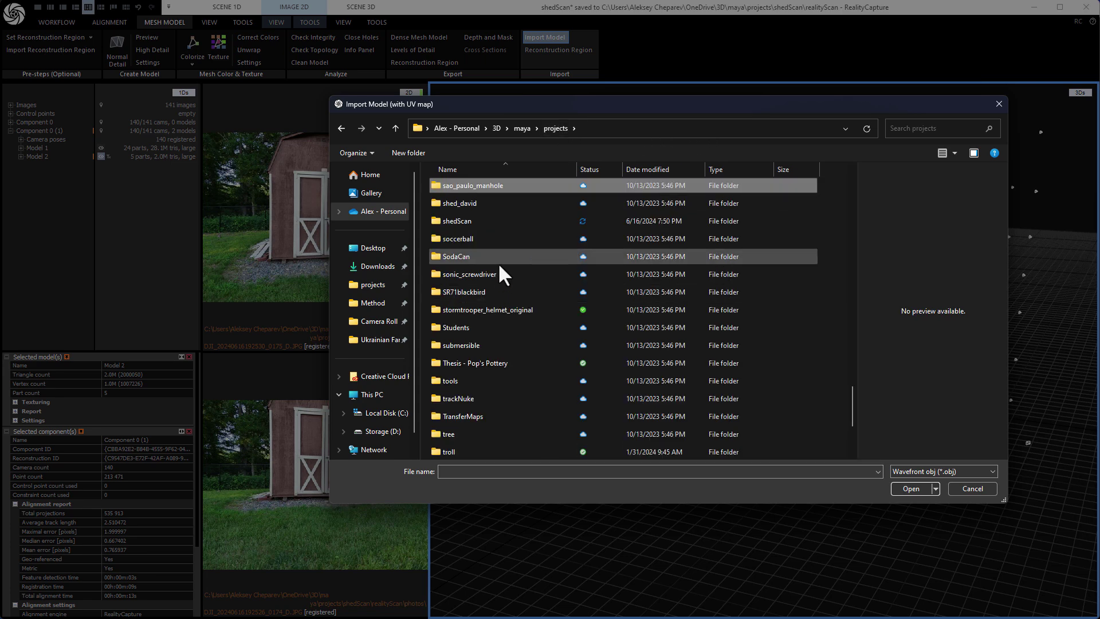
{"action": "double_click", "coordinate": [467, 220]}
{"action": "double_click", "coordinate": [466, 309]}
{"action": "double_click", "coordinate": [465, 189]}
Import shedScan_Model_3.obj using its stored export settings with the Grid plane coordinate system and Maya transformation preset.
{"action": "left_click", "coordinate": [498, 205]}
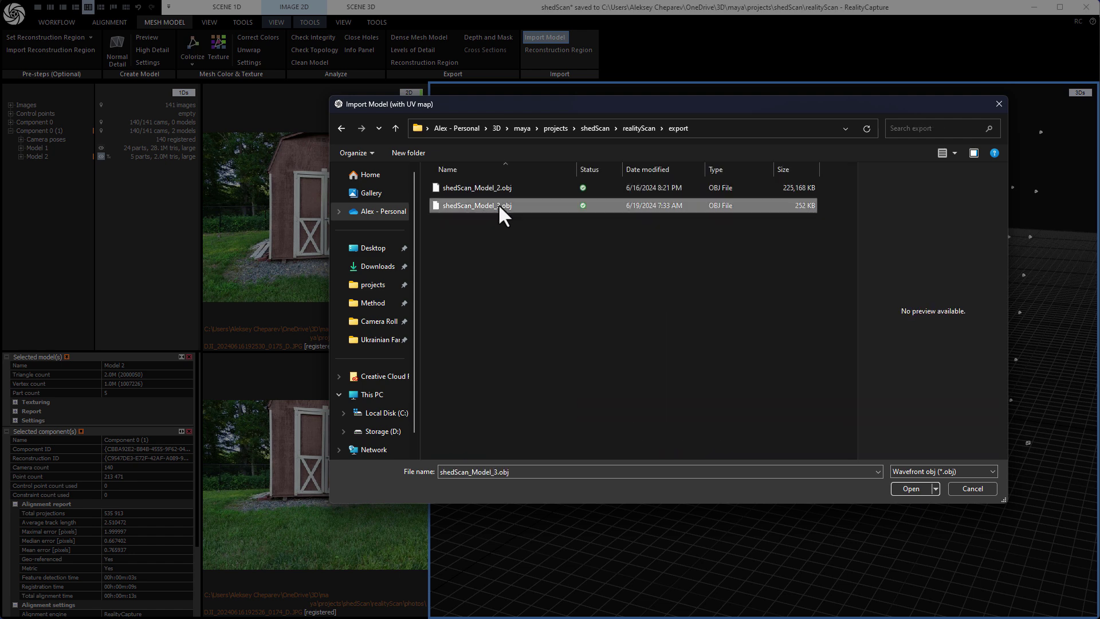
{"action": "left_click", "coordinate": [913, 487]}
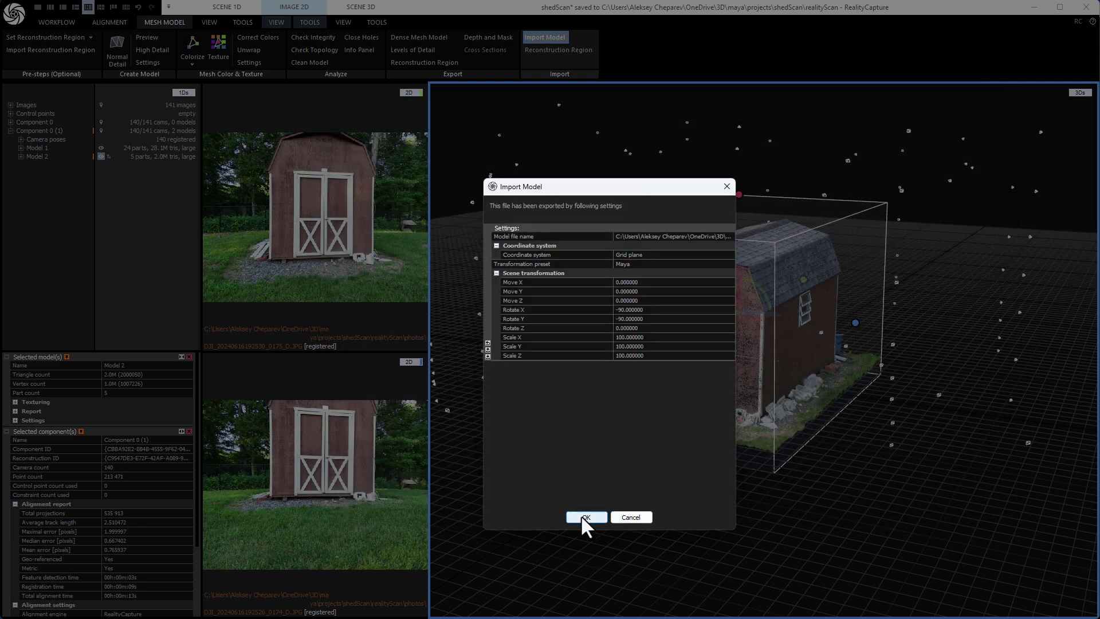
{"action": "left_click", "coordinate": [582, 517]}
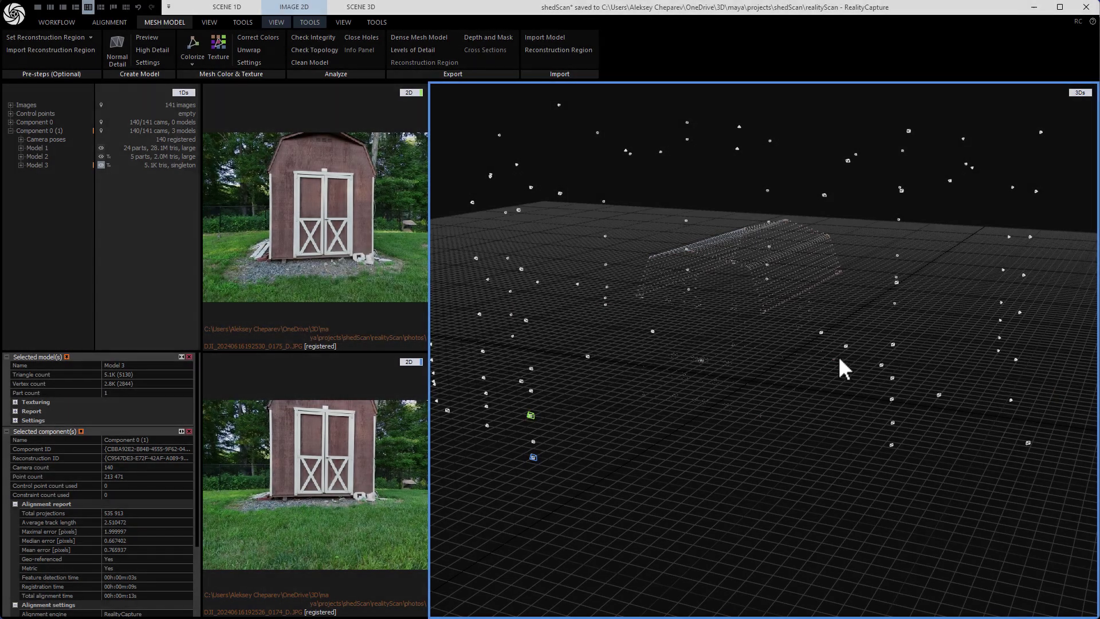
Try the Sweet render mode on the imported Model 3 in the 3D scene.
{"action": "left_click_drag", "start_coordinate": [841, 356], "coordinate": [779, 252], "text": "alt"}
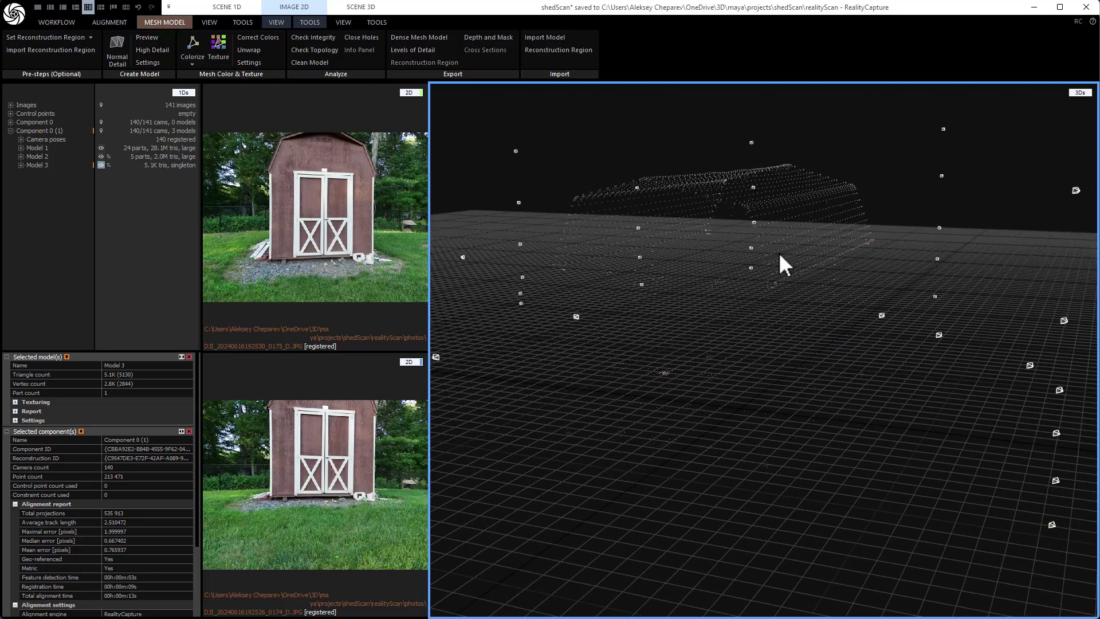
{"action": "left_click", "coordinate": [283, 24]}
{"action": "left_click", "coordinate": [343, 21]}
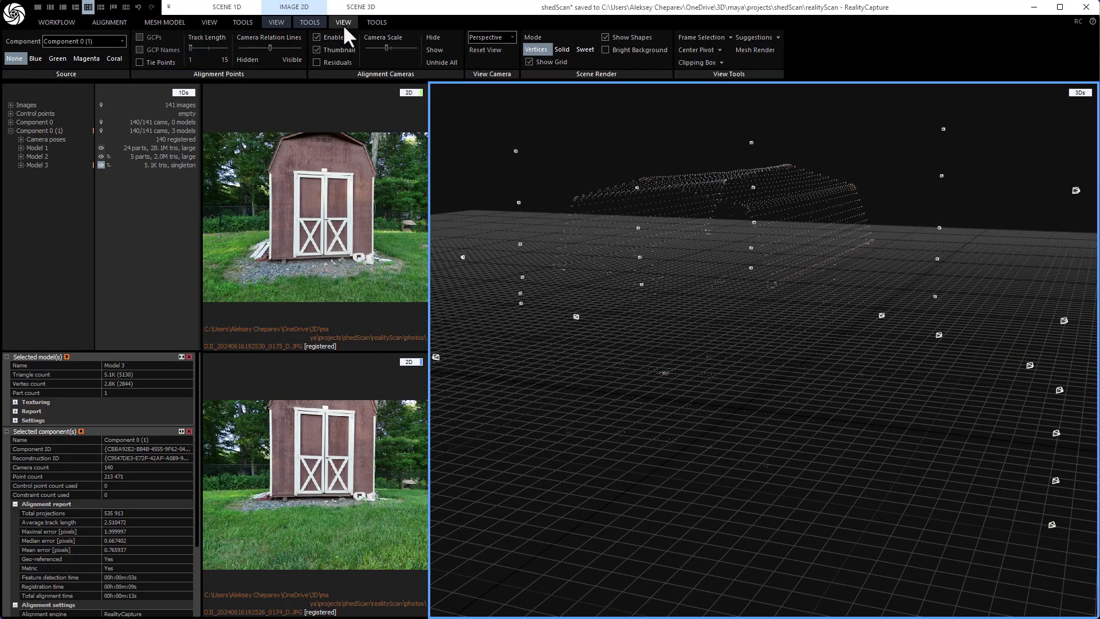
{"action": "left_click", "coordinate": [581, 49]}
{"action": "left_click_drag", "start_coordinate": [790, 338], "coordinate": [658, 229], "text": "alt"}
{"action": "left_click", "coordinate": [535, 49]}
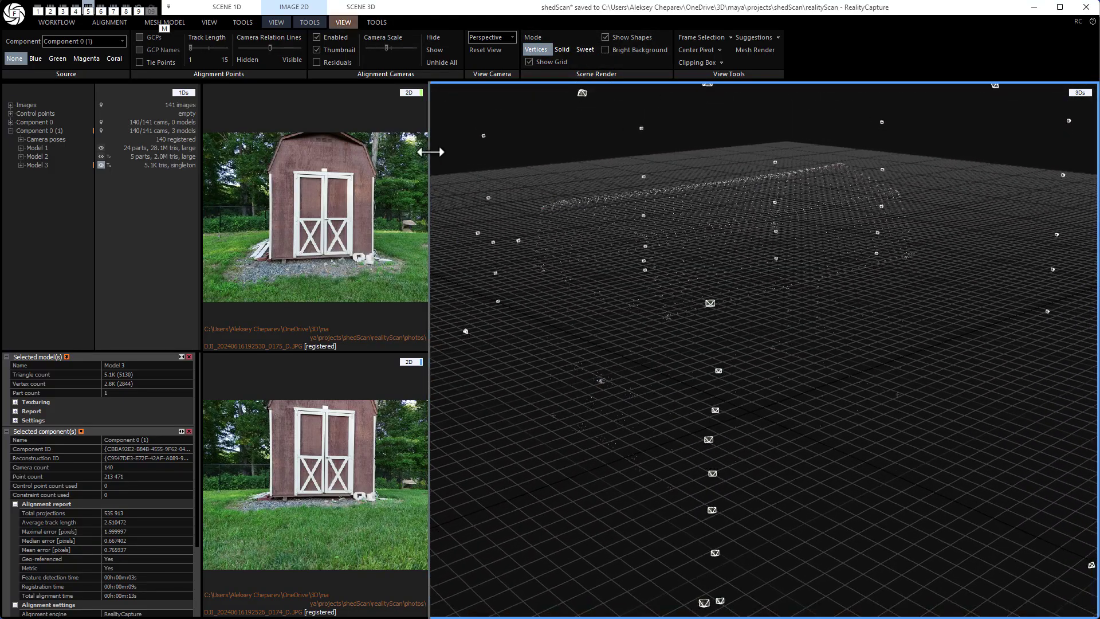
Texture the imported low-poly Model 3 from the registered photos.
{"action": "left_click", "coordinate": [177, 24]}
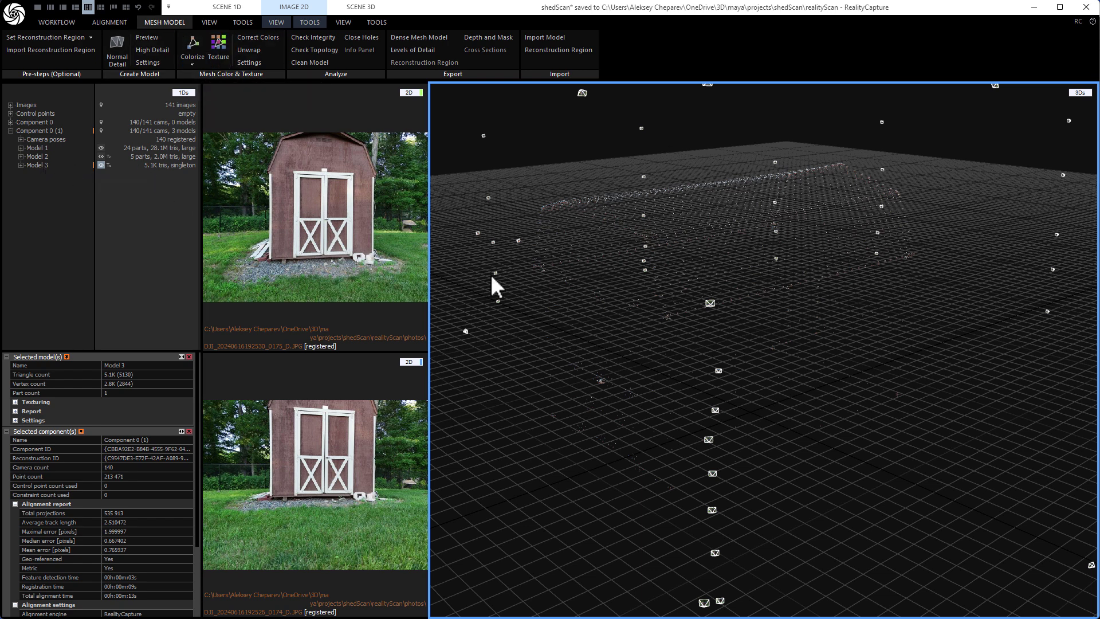
{"action": "left_click_drag", "start_coordinate": [616, 309], "coordinate": [701, 260]}
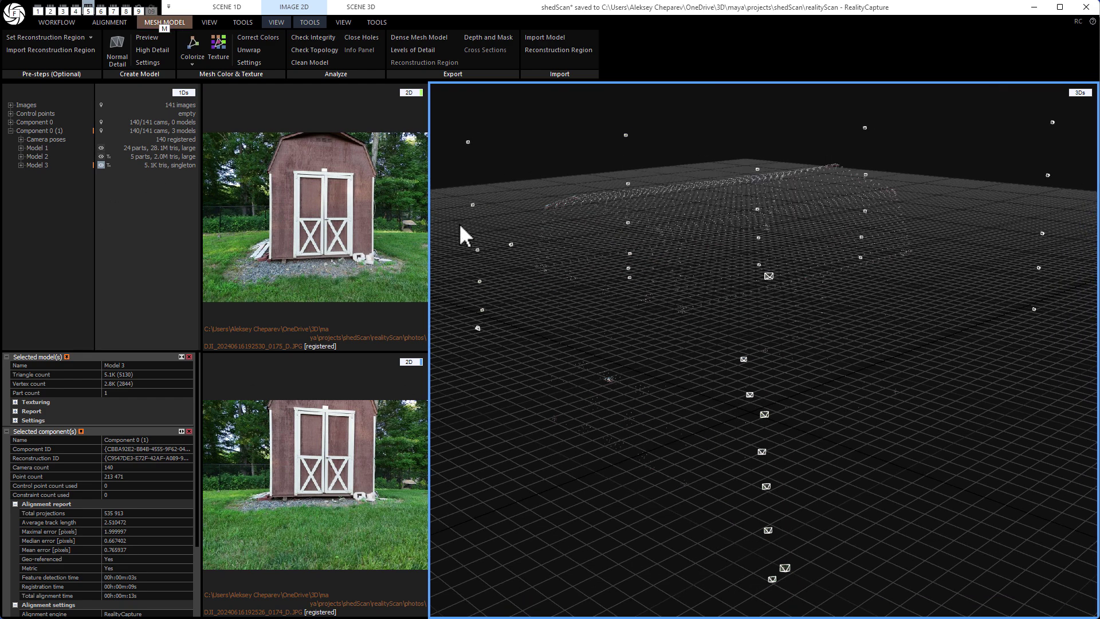
{"action": "left_click", "coordinate": [221, 51]}
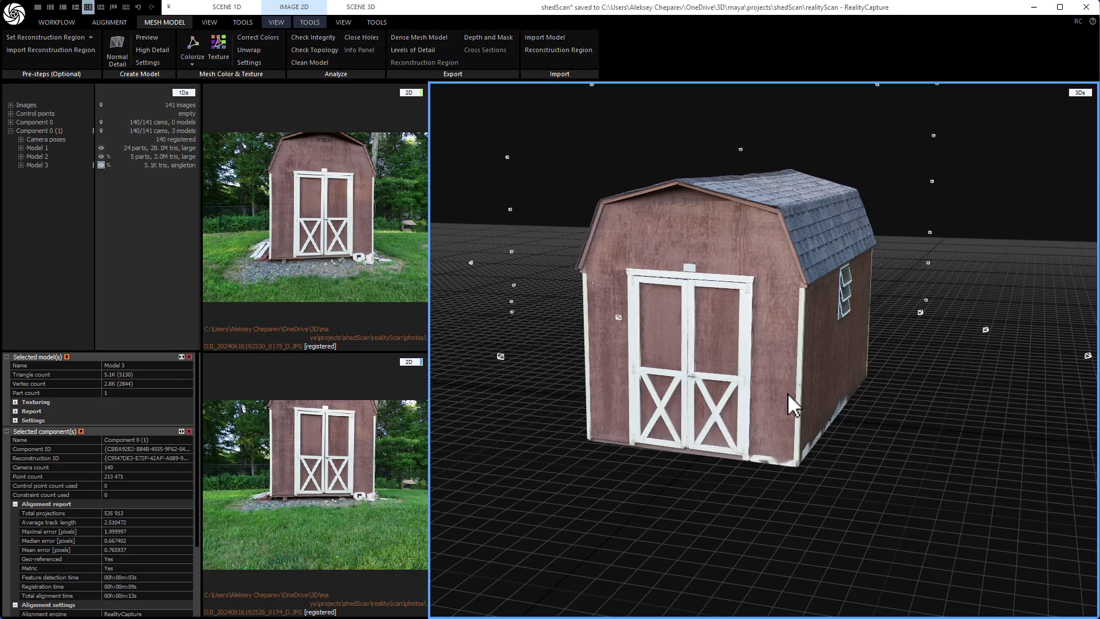
Examine the textured low-poly shed's doors, side walls, roof and window from several sides.
{"action": "mouse_move", "coordinate": [788, 401]}
{"action": "left_mouse_down"}
{"action": "mouse_move", "coordinate": [711, 395]}
{"action": "mouse_move", "coordinate": [775, 393]}
{"action": "left_mouse_up"}
{"action": "scroll", "coordinate": [799, 400], "scroll_direction": "up", "scroll_amount": 5}
{"action": "middle_click_drag", "start_coordinate": [873, 332], "coordinate": [813, 412]}
{"action": "scroll", "coordinate": [813, 413], "scroll_direction": "down", "scroll_amount": 3}
{"action": "left_click_drag", "start_coordinate": [813, 412], "coordinate": [649, 425]}
{"action": "left_click_drag", "start_coordinate": [870, 366], "coordinate": [531, 336]}
{"action": "scroll", "coordinate": [806, 386], "scroll_direction": "down", "scroll_amount": 4}
{"action": "left_click_drag", "start_coordinate": [757, 202], "coordinate": [820, 349]}
{"action": "key", "text": "alt"}
{"action": "scroll", "coordinate": [822, 353], "scroll_direction": "up", "scroll_amount": 3}
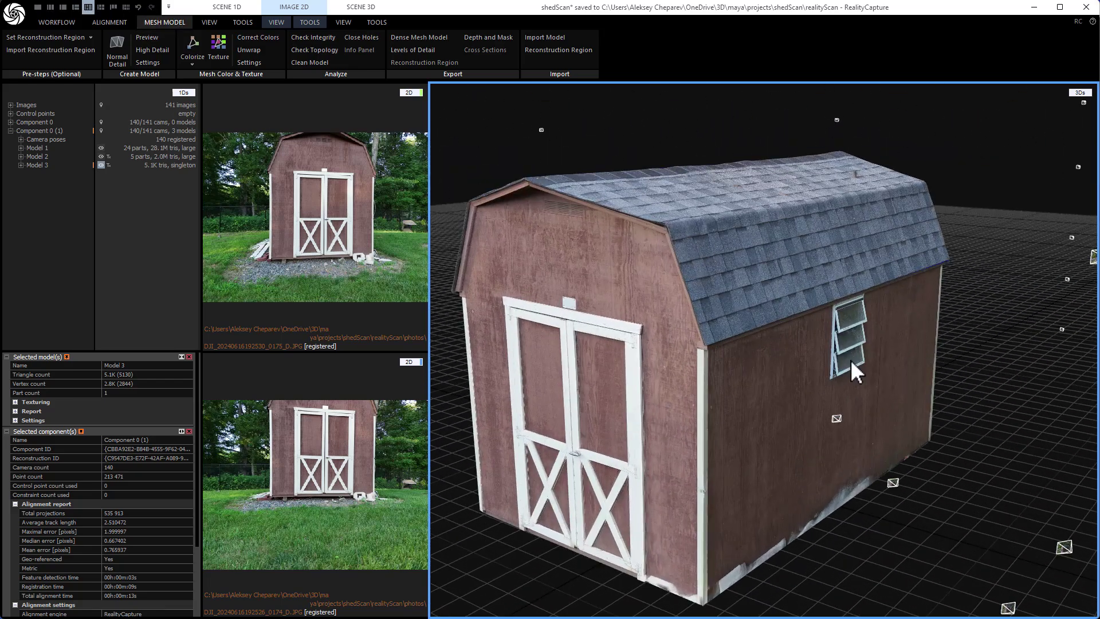
{"action": "middle_click_drag", "start_coordinate": [850, 359], "coordinate": [866, 351]}
Export the textured Model 3 as a Wavefront OBJ named shedScan_Model_3.obj in the realityScan\export folder.
{"action": "key", "text": "alt"}
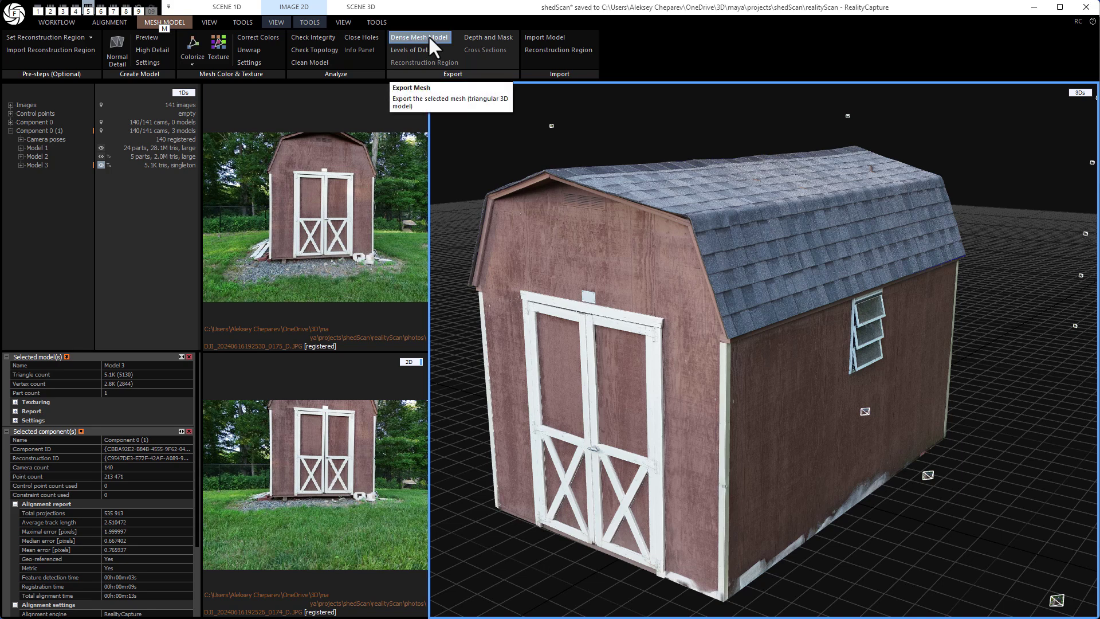
{"action": "left_click", "coordinate": [424, 35]}
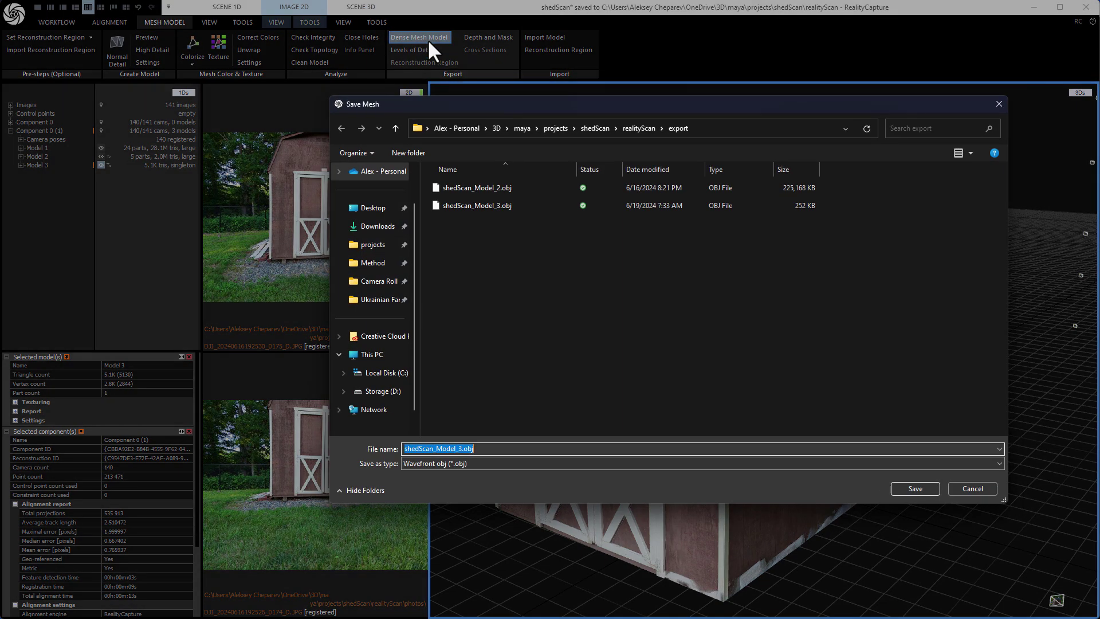
{"action": "double_click", "coordinate": [458, 448]}
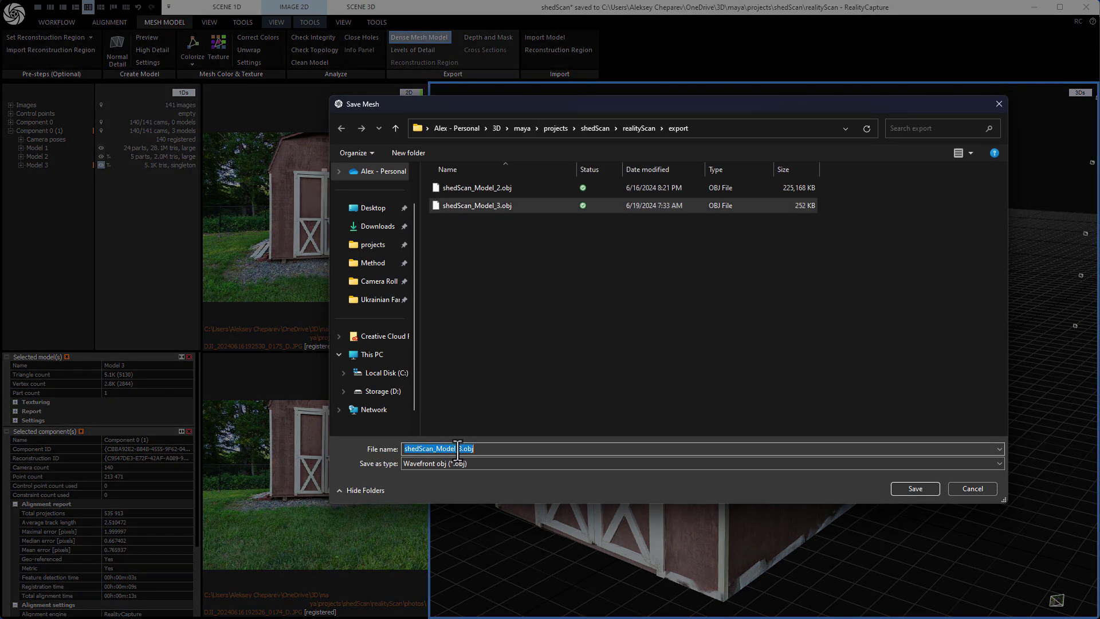
{"action": "left_click", "coordinate": [911, 490]}
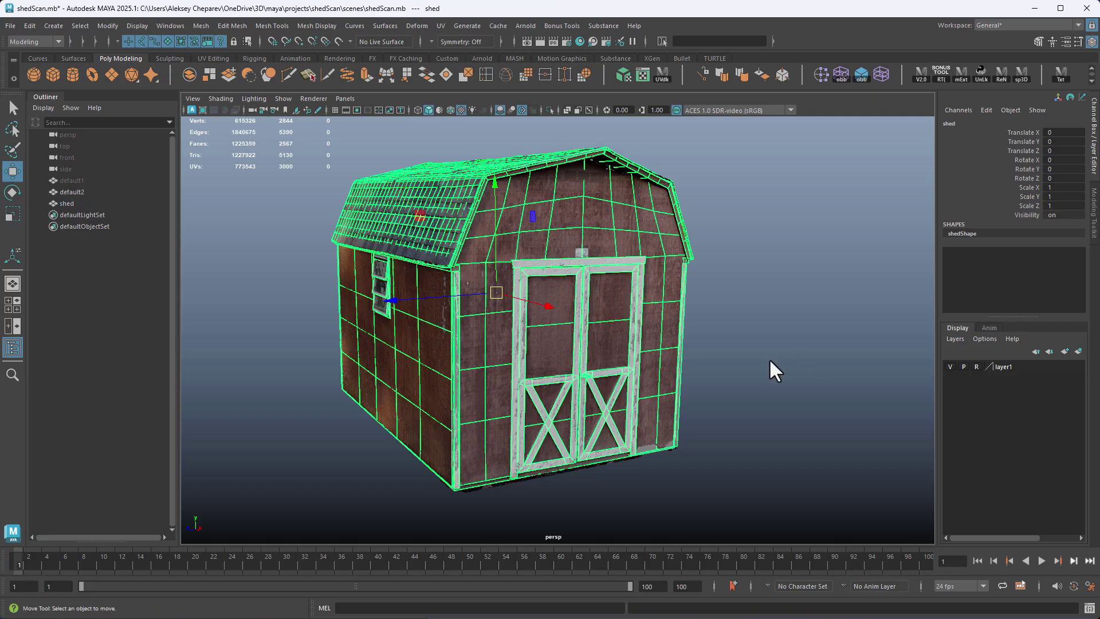
Switch back to Maya, hide the scan on layer1 and select the low-poly shed mesh.
{"action": "left_click", "coordinate": [769, 359]}
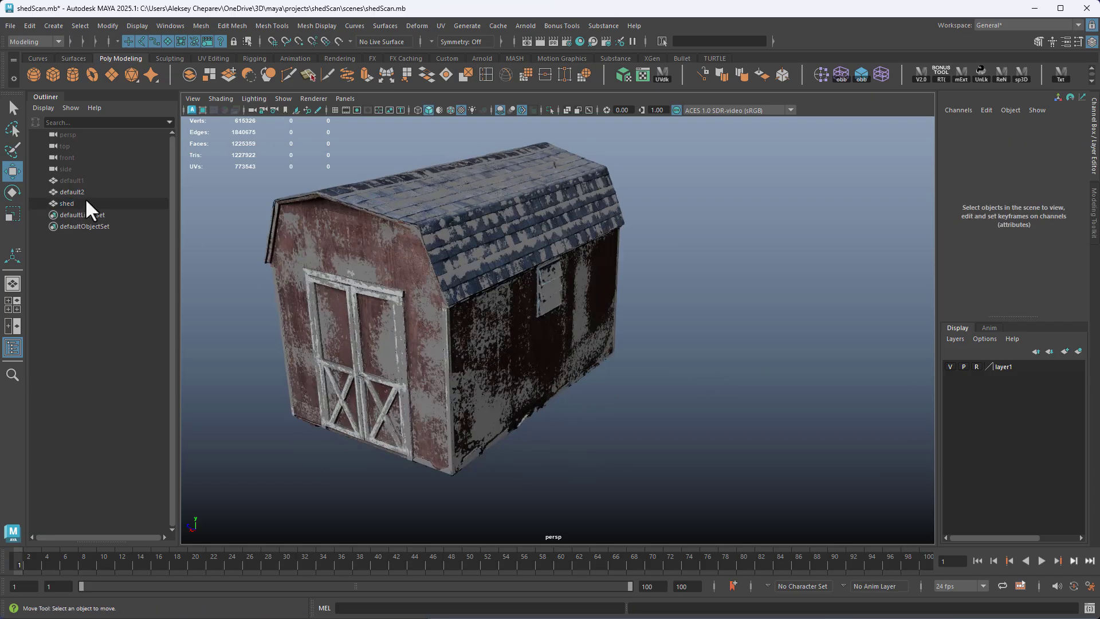
{"action": "left_click", "coordinate": [951, 369]}
{"action": "left_click_drag", "start_coordinate": [697, 325], "coordinate": [655, 275], "text": "alt"}
{"action": "left_click", "coordinate": [693, 240]}
Assign a new Standard Surface material to the shed mesh.
{"action": "right_click", "coordinate": [660, 228]}
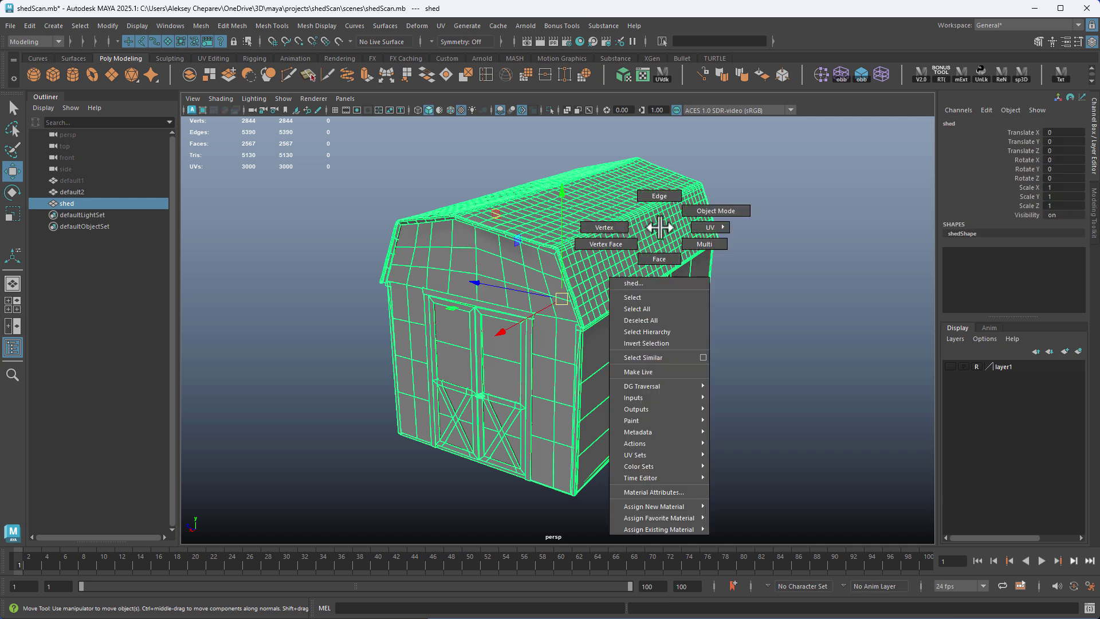
{"action": "mouse_move", "coordinate": [672, 505]}
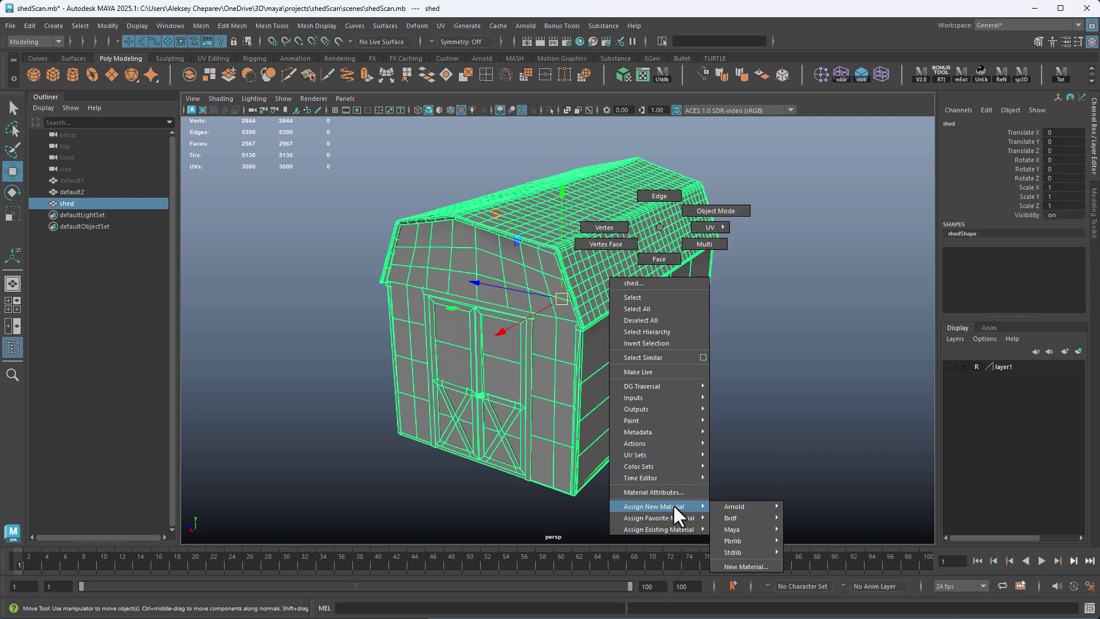
{"action": "left_click", "coordinate": [743, 565]}
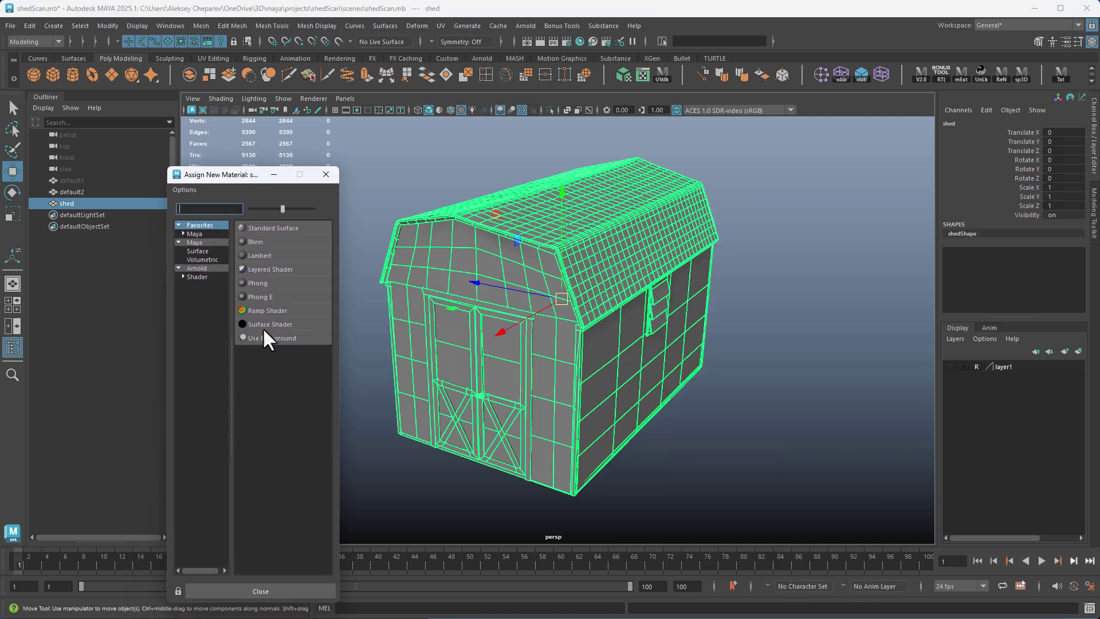
{"action": "left_click", "coordinate": [278, 228]}
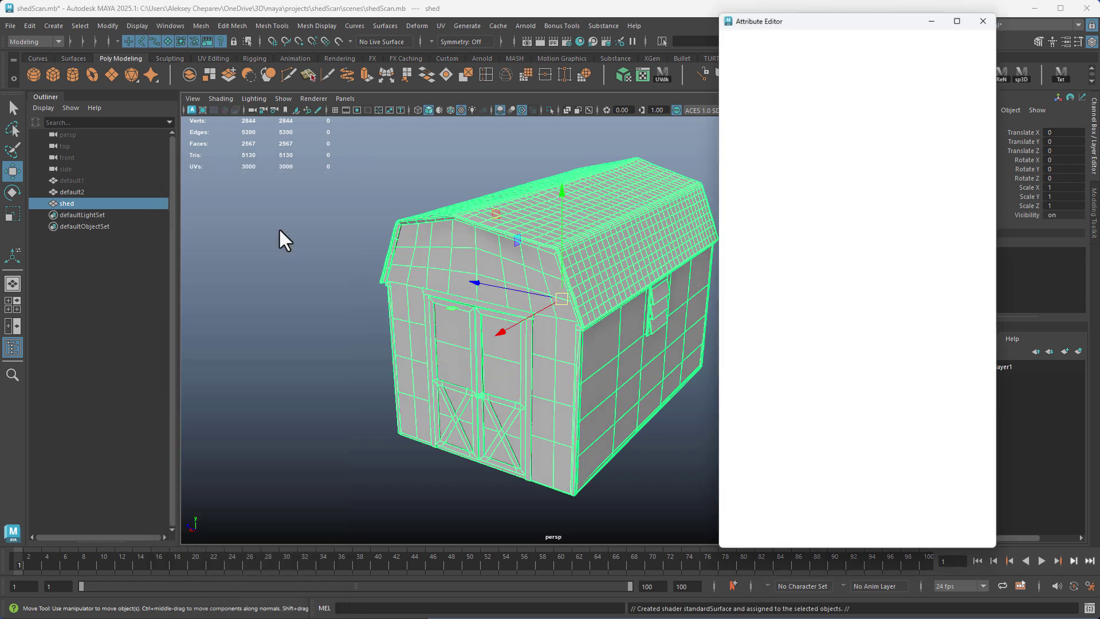
Connect a File texture to the base color of the shed's Standard Surface material.
{"action": "left_click", "coordinate": [969, 204]}
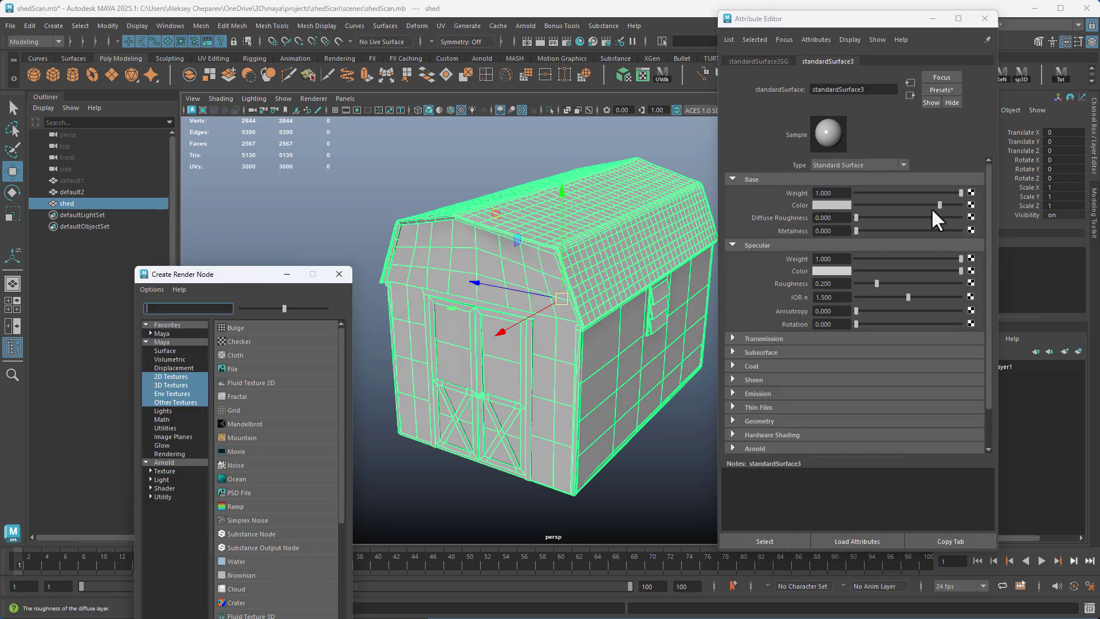
{"action": "left_click_drag", "start_coordinate": [226, 281], "coordinate": [351, 125]}
{"action": "left_click", "coordinate": [367, 213]}
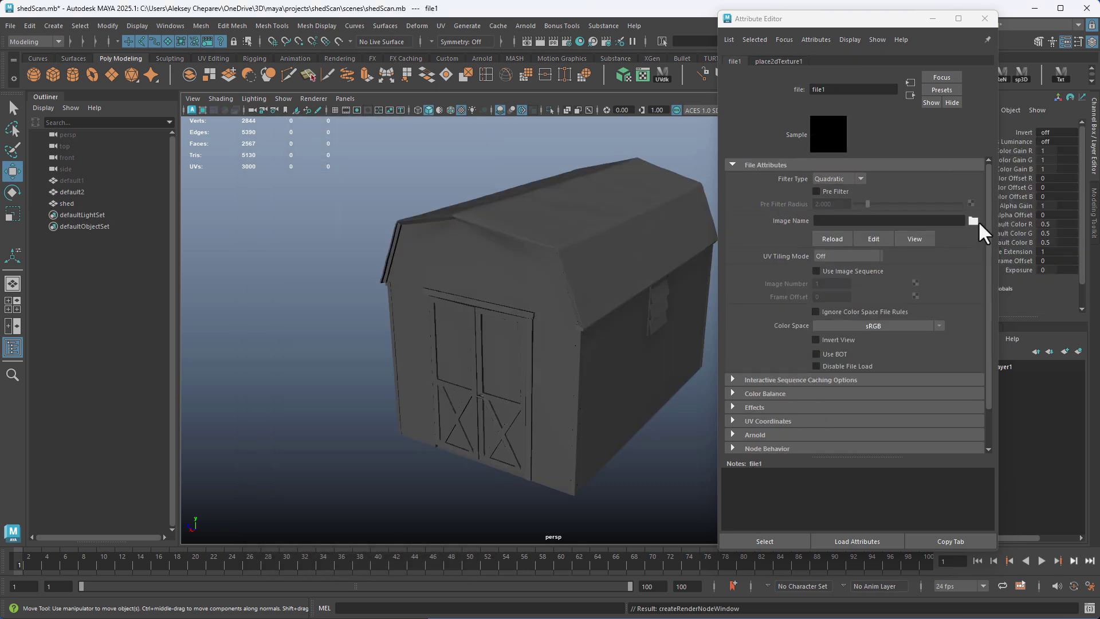
Load shedScan_Model_4_diffuse_2.1001.png from the realityScan\export folder into the File texture, return to its Standard Surface material and close the attributes.
{"action": "left_click", "coordinate": [971, 221]}
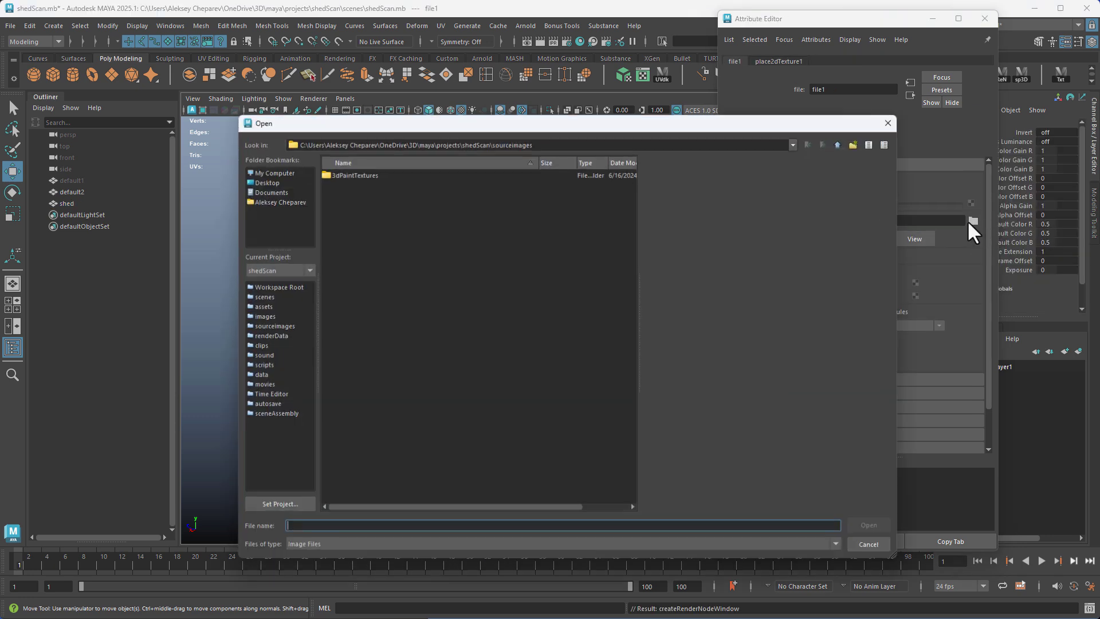
{"action": "left_click", "coordinate": [839, 144]}
{"action": "double_click", "coordinate": [352, 245]}
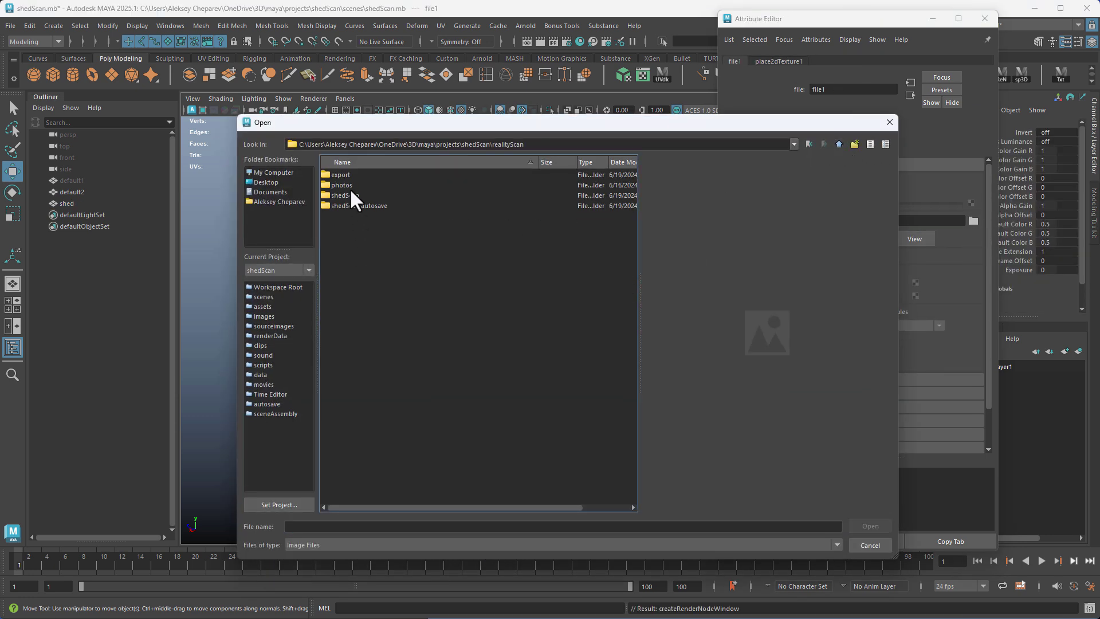
{"action": "double_click", "coordinate": [345, 174]}
{"action": "left_click", "coordinate": [404, 195]}
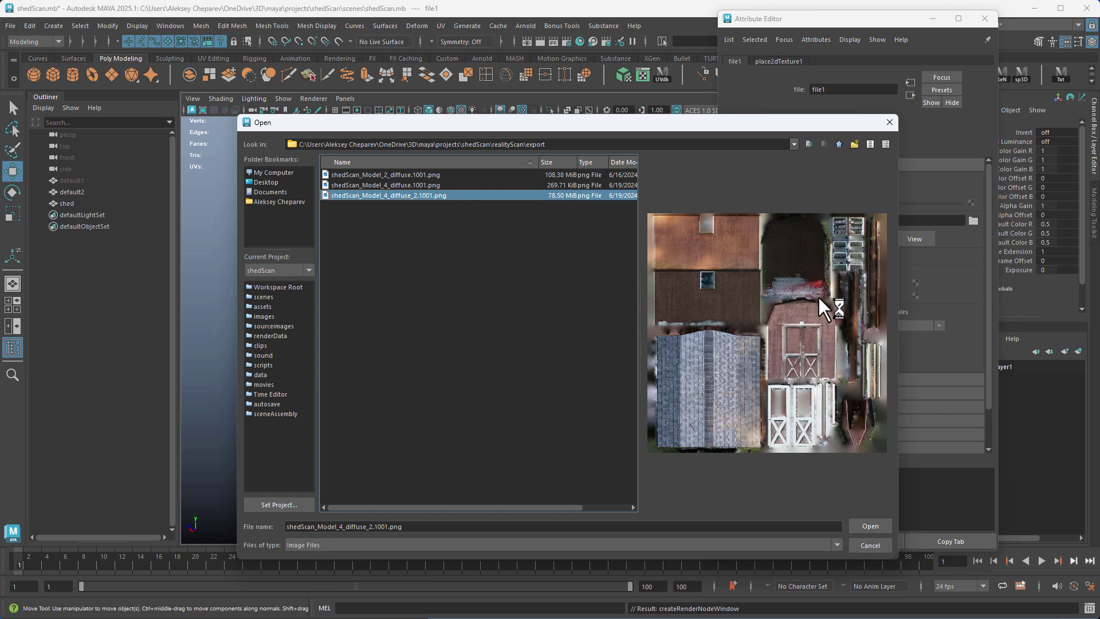
{"action": "left_click", "coordinate": [872, 525]}
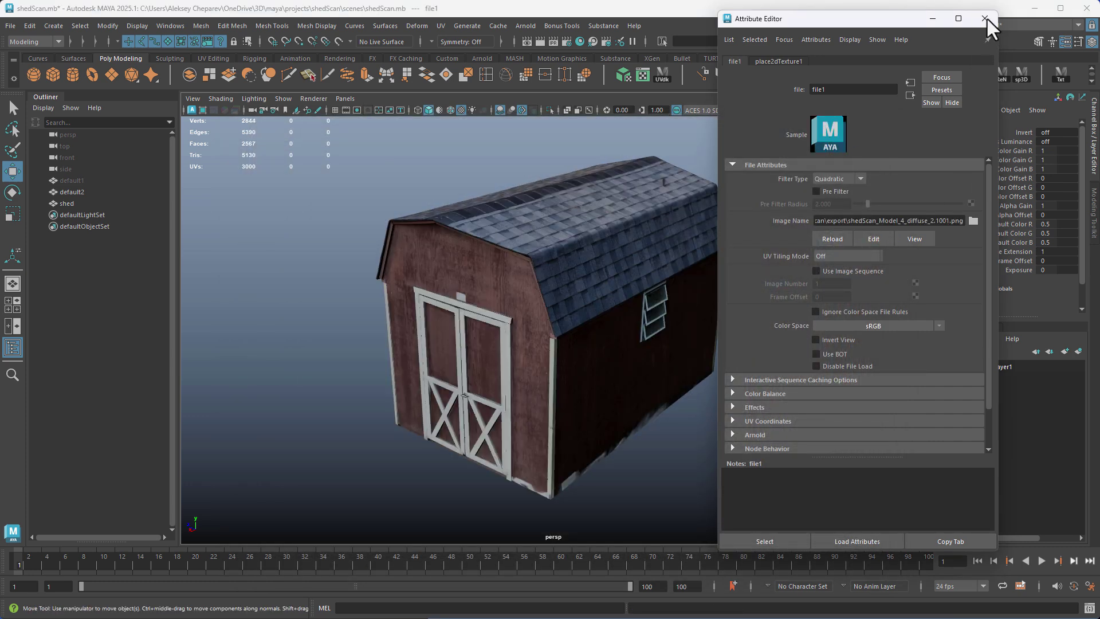
{"action": "left_click", "coordinate": [909, 96]}
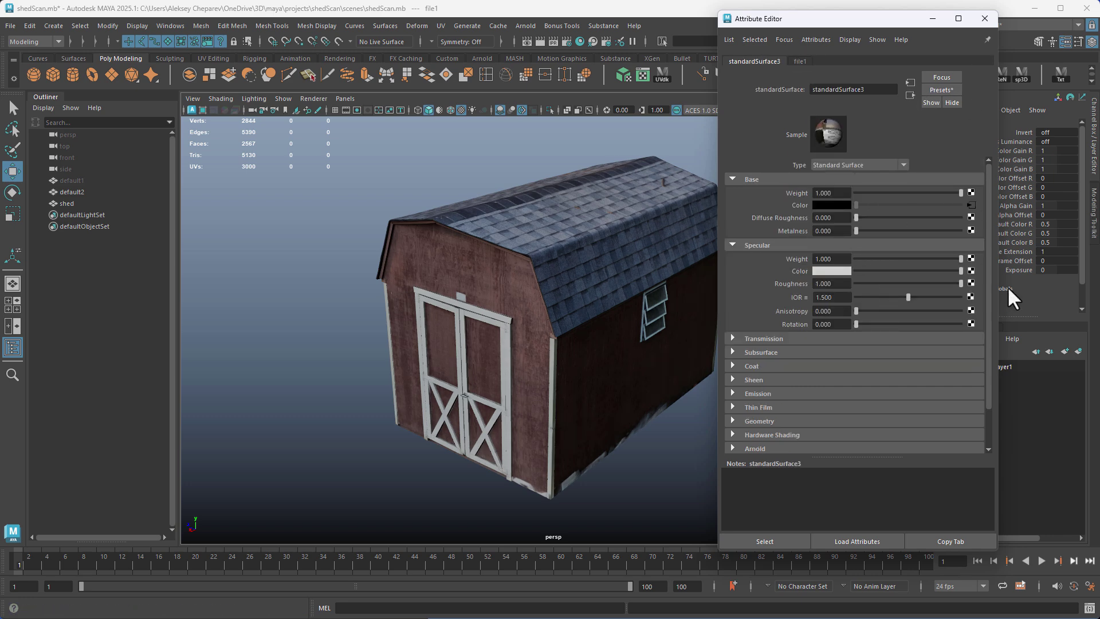
{"action": "left_click", "coordinate": [984, 19]}
Examine the textured shed from several sides, including the white patches at the base of the front wall beside the doors.
{"action": "left_click_drag", "start_coordinate": [687, 363], "coordinate": [621, 354], "text": "alt"}
{"action": "left_click", "coordinate": [663, 327]}
{"action": "right_click_drag", "start_coordinate": [621, 353], "coordinate": [628, 349], "text": "alt"}
{"action": "mouse_move", "coordinate": [629, 349]}
{"action": "left_mouse_down", "text": "alt"}
{"action": "mouse_move", "coordinate": [689, 369]}
{"action": "mouse_move", "coordinate": [636, 364]}
{"action": "left_mouse_up", "text": "alt"}
{"action": "middle_click_drag", "start_coordinate": [636, 364], "coordinate": [639, 323], "text": "alt"}
{"action": "left_click", "coordinate": [923, 427]}
{"action": "left_click_drag", "start_coordinate": [681, 358], "coordinate": [523, 332], "text": "alt"}
{"action": "middle_click_drag", "start_coordinate": [522, 331], "coordinate": [645, 287], "text": "alt"}
{"action": "right_click_drag", "start_coordinate": [645, 287], "coordinate": [613, 321], "text": "alt"}
{"action": "left_click_drag", "start_coordinate": [614, 321], "coordinate": [703, 377], "text": "alt"}
{"action": "left_click", "coordinate": [706, 311]}
{"action": "left_click", "coordinate": [878, 410]}
{"action": "left_click_drag", "start_coordinate": [698, 297], "coordinate": [654, 349], "text": "alt"}
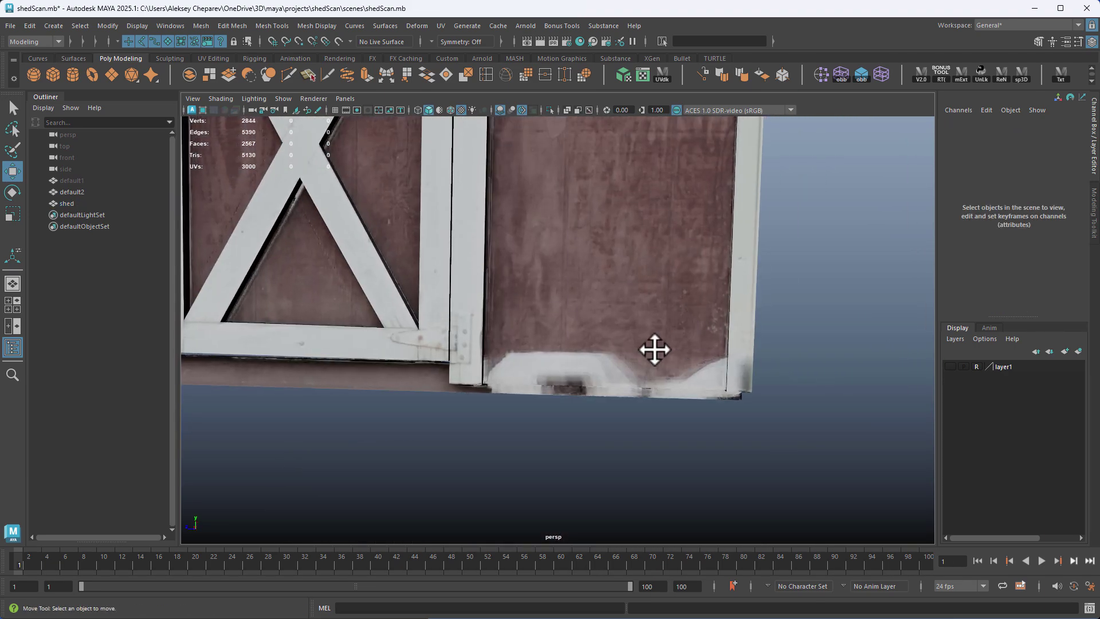
{"action": "left_click_drag", "start_coordinate": [552, 377], "coordinate": [603, 384], "text": "alt"}
{"action": "left_click_drag", "start_coordinate": [577, 422], "coordinate": [530, 359], "text": "alt"}
{"action": "left_click_drag", "start_coordinate": [651, 412], "coordinate": [664, 389], "text": "alt"}
Switch to the shed's diffuse texture in Photoshop and examine the white patches along the dark side wall's lower edge.
{"action": "key", "text": "alt+Tab"}
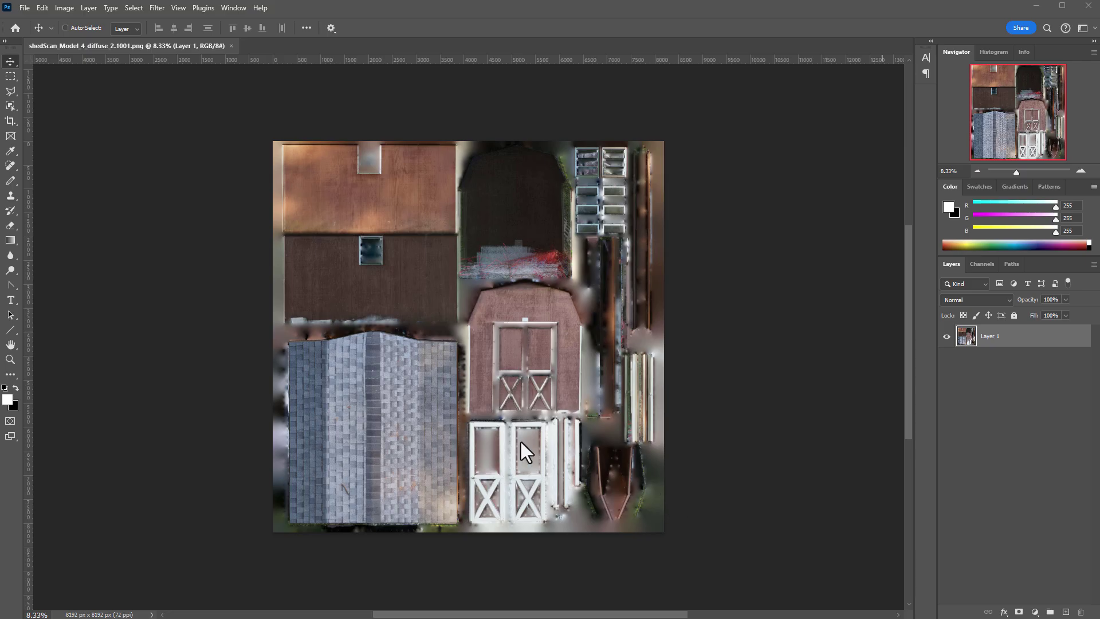
{"action": "left_click_drag", "start_coordinate": [720, 435], "coordinate": [706, 433], "text": "alt"}
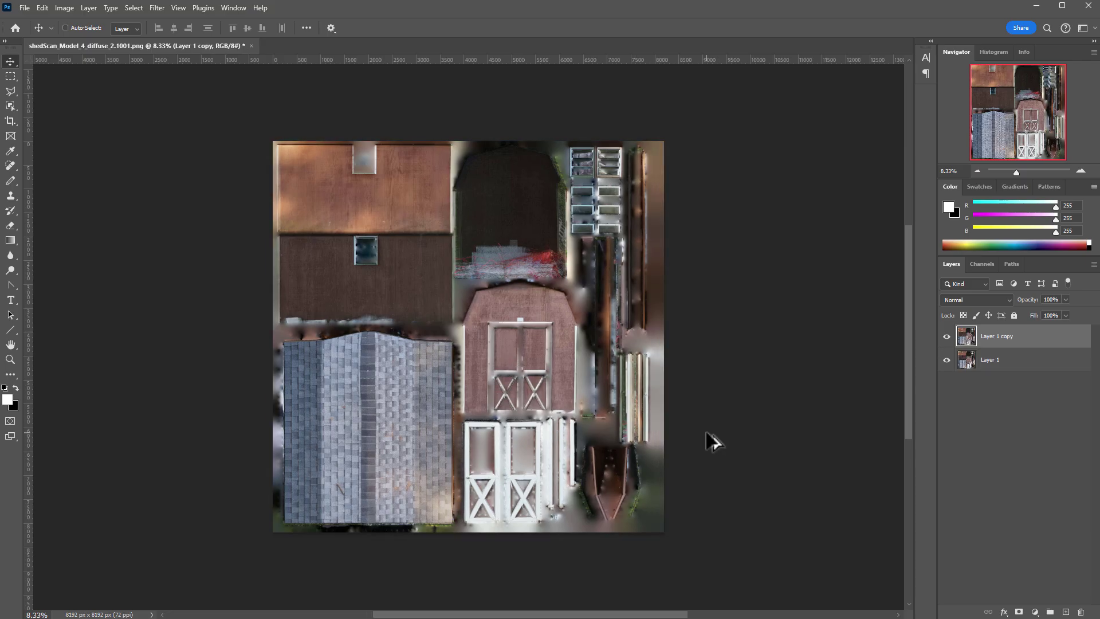
{"action": "key", "text": "ctrl+z"}
{"action": "key", "text": "ctrl+plus"}
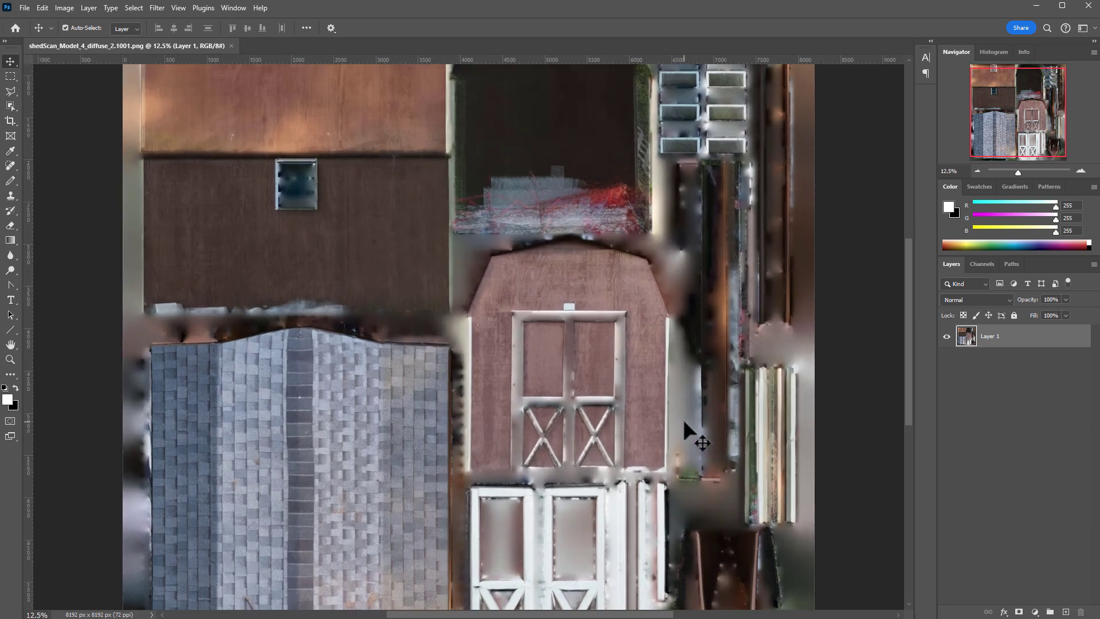
{"action": "left_click_drag", "start_coordinate": [214, 347], "coordinate": [430, 371]}
{"action": "scroll", "coordinate": [430, 370], "scroll_direction": "up", "scroll_amount": 3, "text": "alt"}
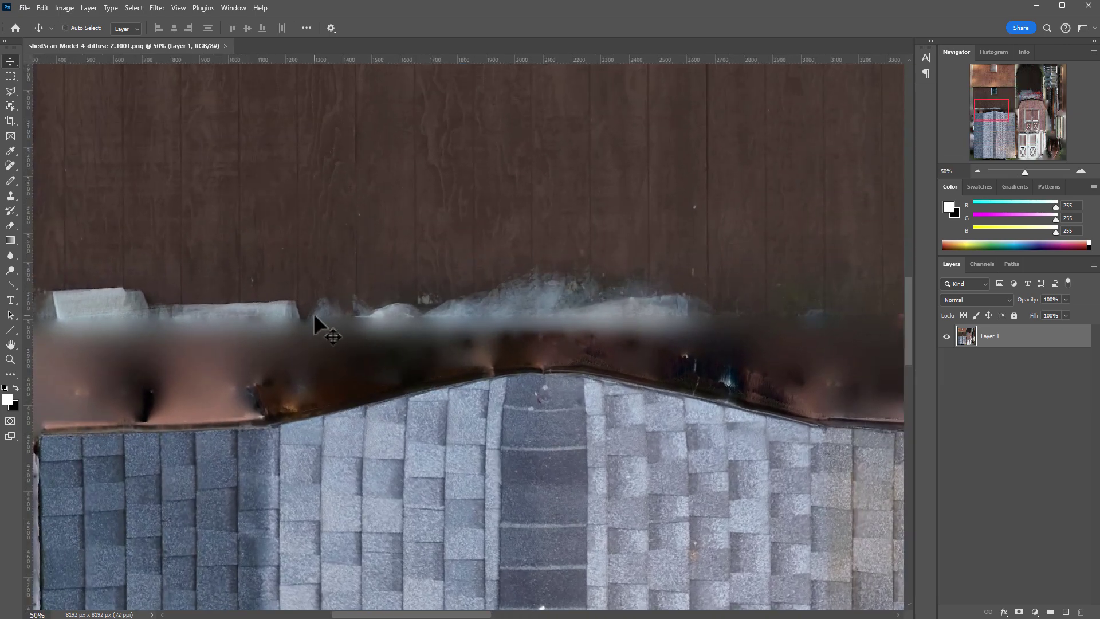
{"action": "left_click_drag", "start_coordinate": [257, 310], "coordinate": [335, 330]}
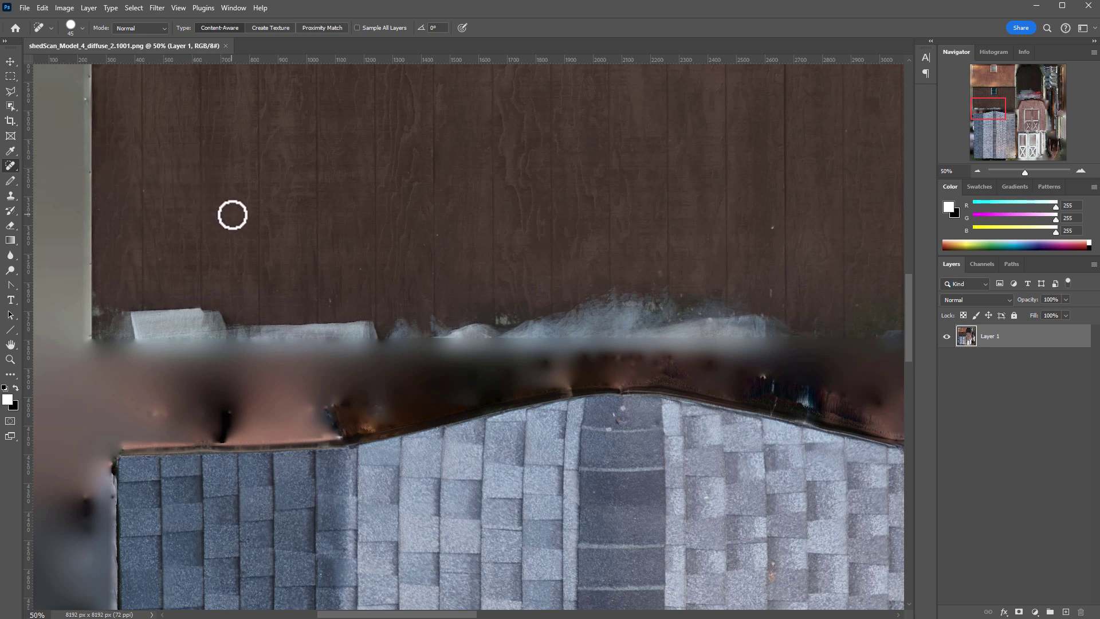
{"action": "key", "text": "ctrl+plus"}
{"action": "left_click_drag", "start_coordinate": [214, 228], "coordinate": [295, 238]}
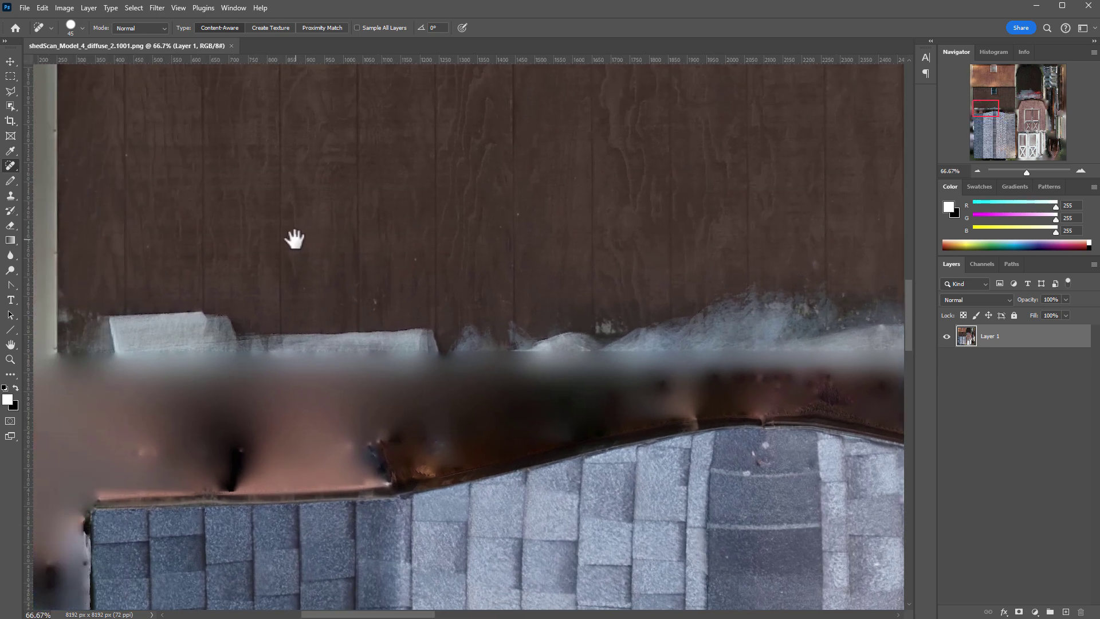
Cover the white patches along the dark side wall's lower edge with clean siding using the Clone Stamp, enlarging the brush to 250.
{"action": "left_click", "coordinate": [11, 197]}
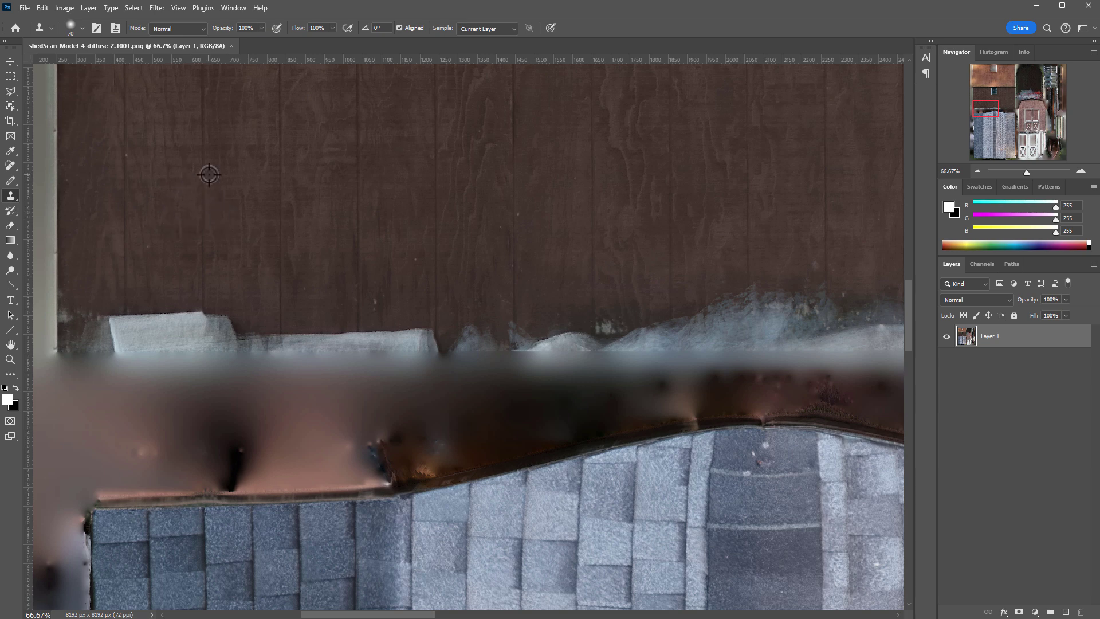
{"action": "left_click_drag", "start_coordinate": [253, 152], "coordinate": [303, 332]}
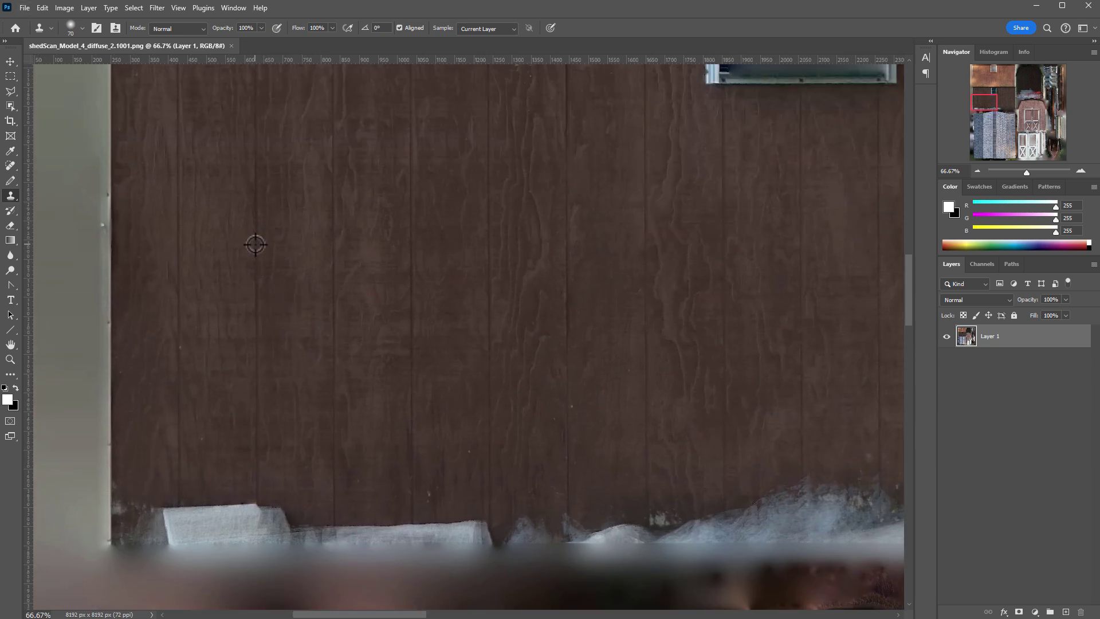
{"action": "scroll", "coordinate": [299, 246], "scroll_direction": "down", "scroll_amount": 5}
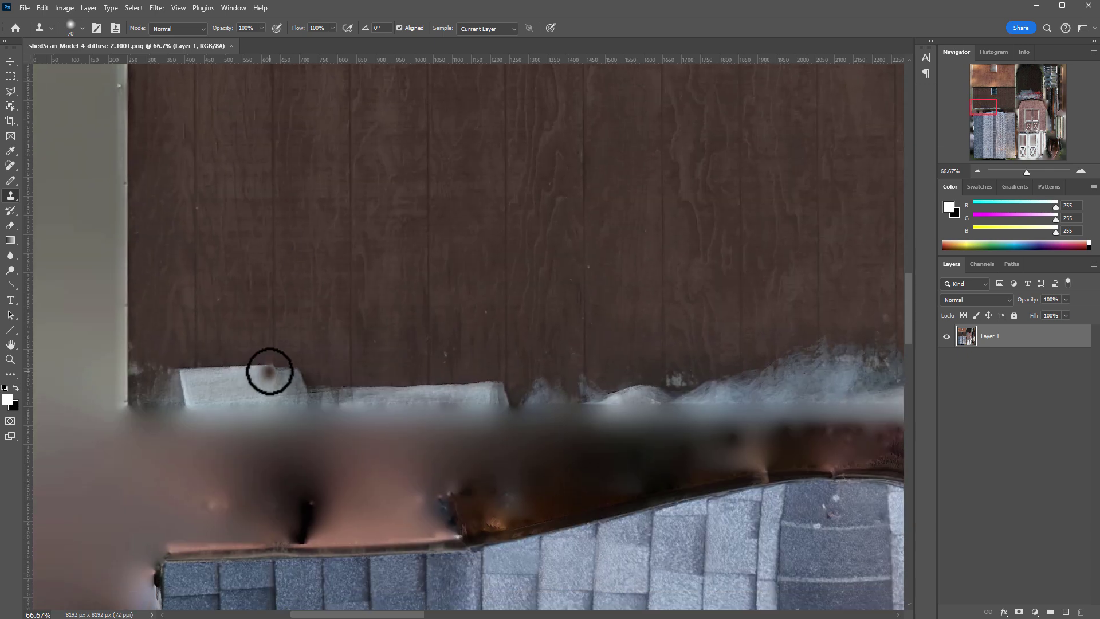
{"action": "left_click", "coordinate": [274, 377]}
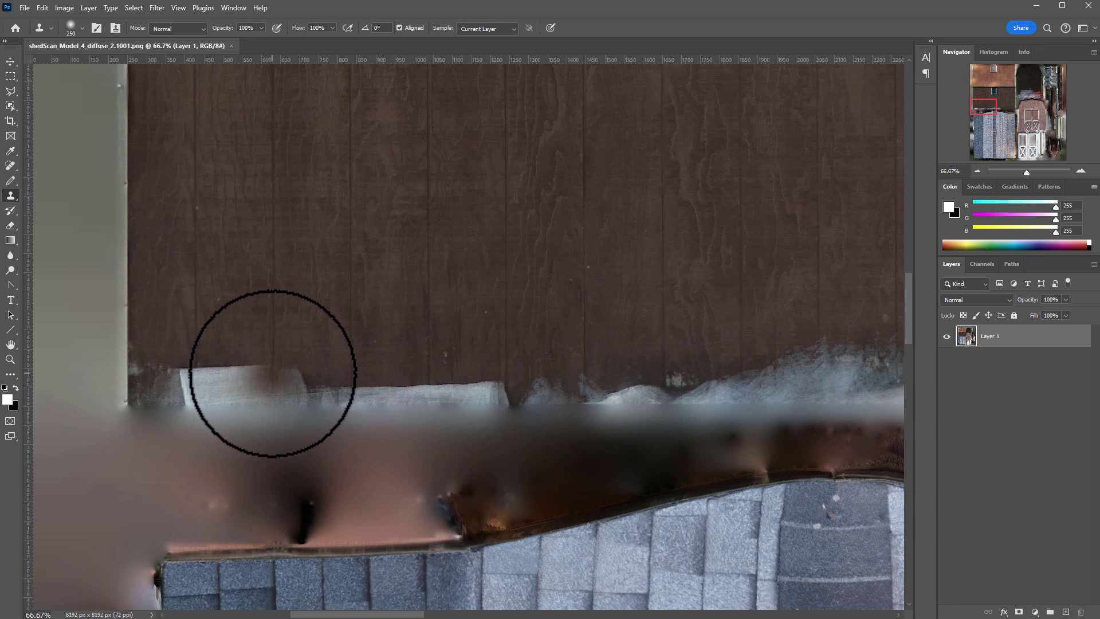
{"action": "mouse_move", "coordinate": [273, 374]}
{"action": "left_mouse_down"}
{"action": "mouse_move", "coordinate": [189, 383]}
{"action": "mouse_move", "coordinate": [173, 396]}
{"action": "mouse_move", "coordinate": [275, 405]}
{"action": "mouse_move", "coordinate": [489, 390]}
{"action": "mouse_move", "coordinate": [527, 400]}
{"action": "mouse_move", "coordinate": [258, 380]}
{"action": "mouse_move", "coordinate": [479, 368]}
{"action": "mouse_move", "coordinate": [584, 344]}
{"action": "mouse_move", "coordinate": [673, 371]}
{"action": "mouse_move", "coordinate": [415, 366]}
{"action": "left_mouse_up"}
{"action": "mouse_move", "coordinate": [491, 358]}
{"action": "left_mouse_down"}
{"action": "mouse_move", "coordinate": [447, 339]}
{"action": "mouse_move", "coordinate": [692, 379]}
{"action": "left_mouse_up"}
{"action": "left_click_drag", "start_coordinate": [650, 377], "coordinate": [427, 370]}
{"action": "left_click_drag", "start_coordinate": [269, 365], "coordinate": [511, 362]}
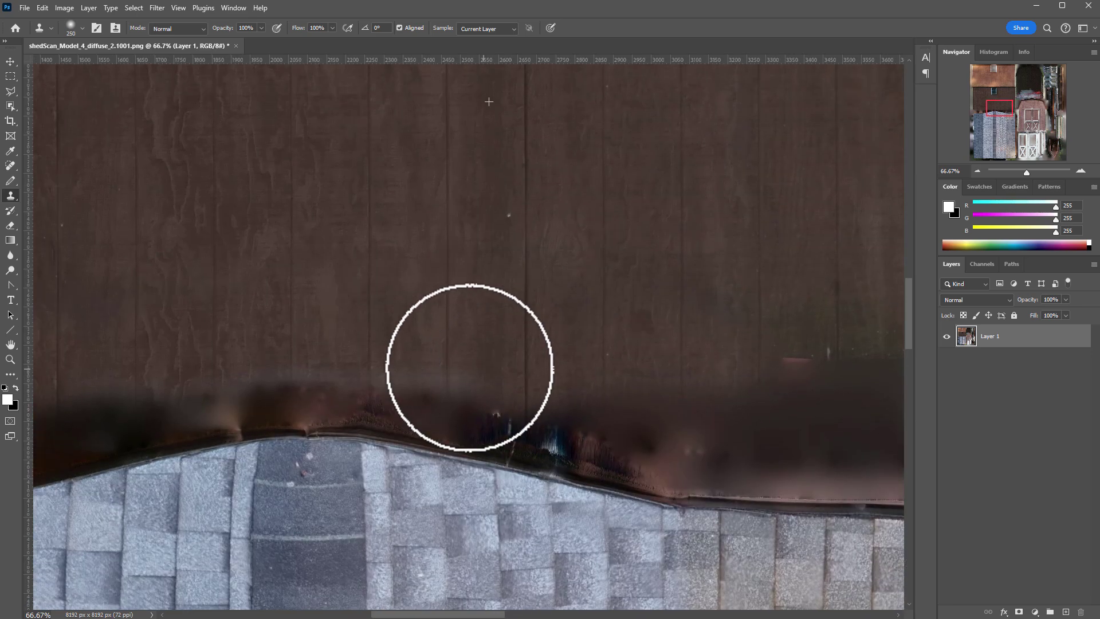
{"action": "left_click_drag", "start_coordinate": [665, 362], "coordinate": [339, 374]}
Clone clean red siding over the white patch at the base of the front wall, using a brush size of 175.
{"action": "mouse_move", "coordinate": [381, 344]}
{"action": "left_mouse_down"}
{"action": "mouse_move", "coordinate": [530, 343]}
{"action": "mouse_move", "coordinate": [628, 367]}
{"action": "mouse_move", "coordinate": [331, 433]}
{"action": "left_mouse_up"}
{"action": "left_click_drag", "start_coordinate": [471, 310], "coordinate": [91, 278]}
{"action": "left_click_drag", "start_coordinate": [613, 459], "coordinate": [395, 172]}
{"action": "left_click_drag", "start_coordinate": [400, 513], "coordinate": [424, 201]}
{"action": "left_click_drag", "start_coordinate": [386, 523], "coordinate": [227, 390]}
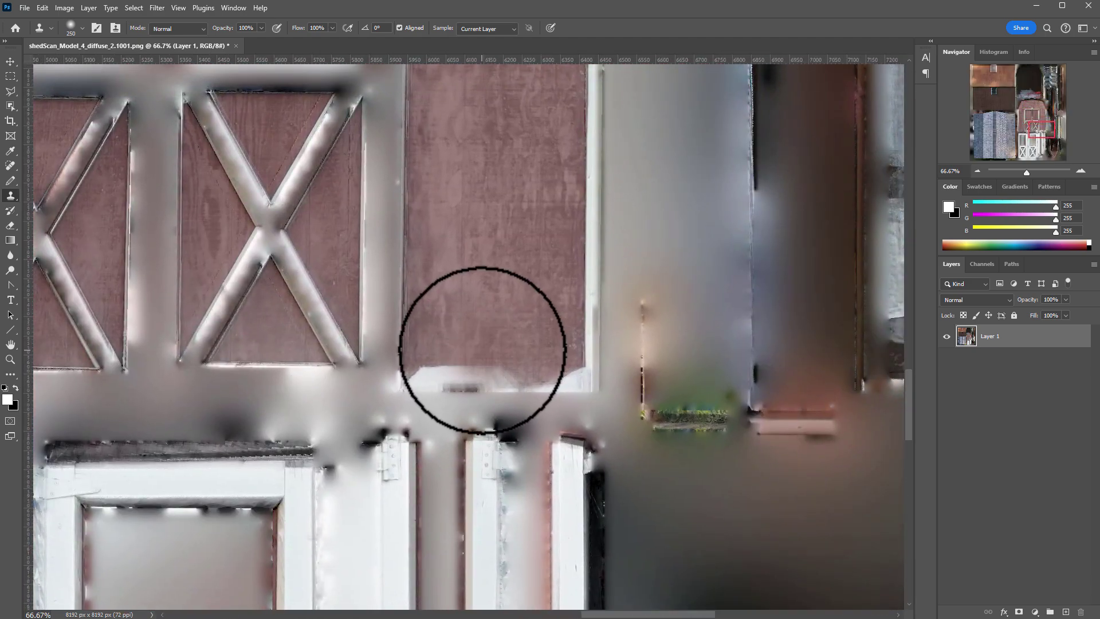
{"action": "scroll", "coordinate": [480, 343], "scroll_direction": "up", "scroll_amount": 1, "text": "alt"}
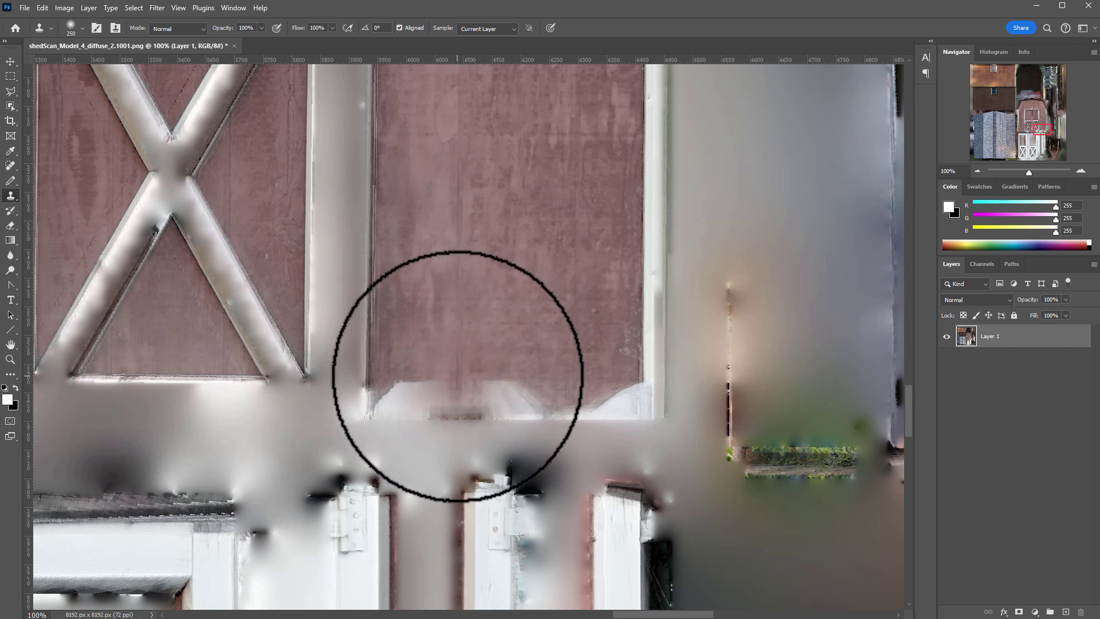
{"action": "key", "text": "ctrl+z"}
{"action": "key", "text": "bracketleft"}
{"action": "key", "text": "bracketleft"}
{"action": "mouse_move", "coordinate": [457, 376]}
{"action": "left_mouse_down"}
{"action": "mouse_move", "coordinate": [405, 412]}
{"action": "mouse_move", "coordinate": [497, 396]}
{"action": "mouse_move", "coordinate": [593, 417]}
{"action": "mouse_move", "coordinate": [604, 400]}
{"action": "left_mouse_up"}
{"action": "left_click_drag", "start_coordinate": [724, 373], "coordinate": [481, 361]}
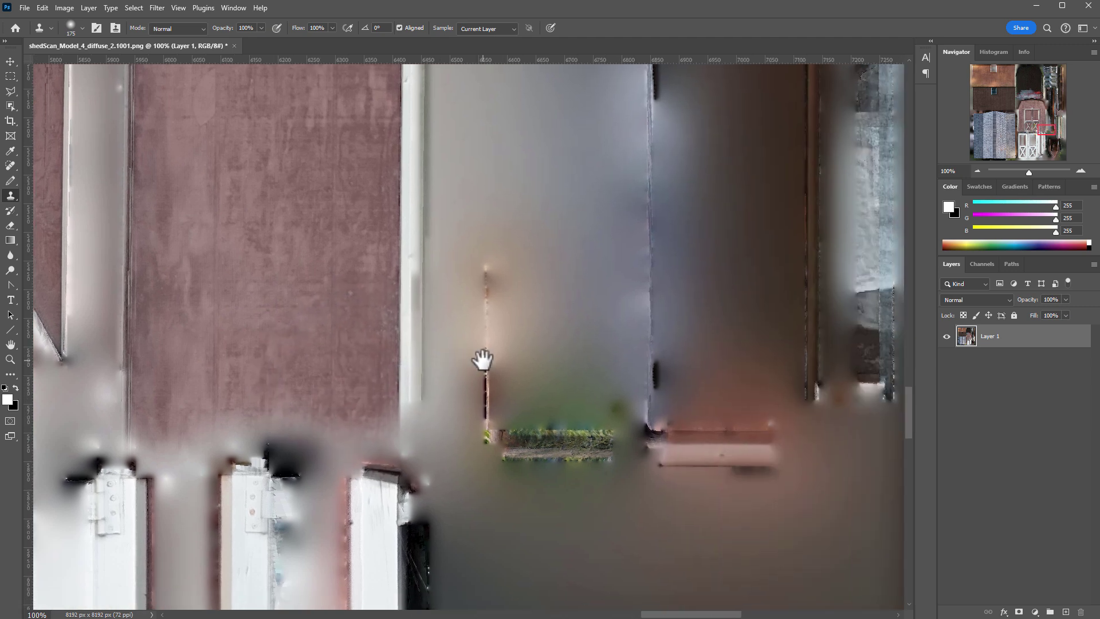
{"action": "key", "text": "ctrl+minus"}
{"action": "key", "text": "ctrl+minus"}
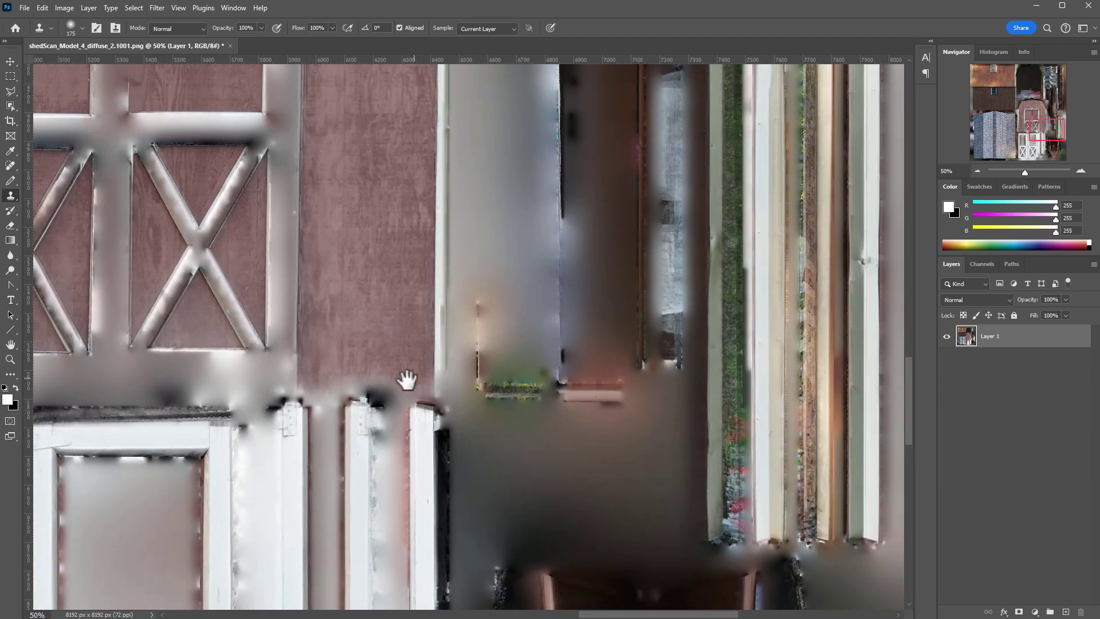
{"action": "left_click_drag", "start_coordinate": [358, 387], "coordinate": [674, 147]}
{"action": "left_click_drag", "start_coordinate": [503, 287], "coordinate": [699, 147]}
{"action": "left_click_drag", "start_coordinate": [219, 218], "coordinate": [499, 187]}
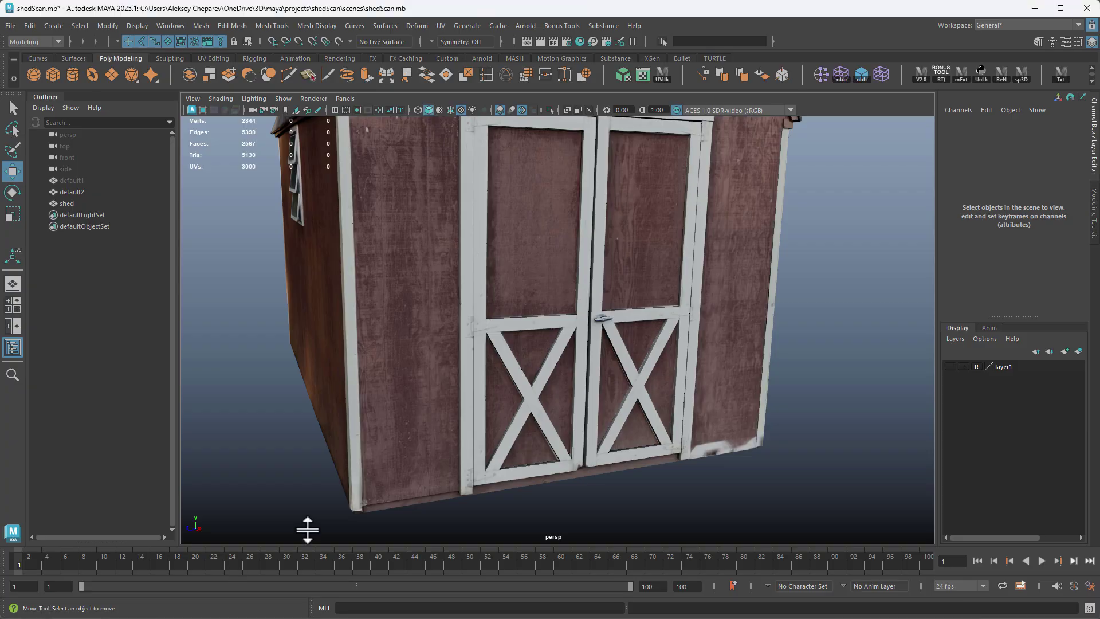
Switch back to Maya and examine the shed's front and the dark window-side wall with its unretouched lower edge.
{"action": "key", "text": "space"}
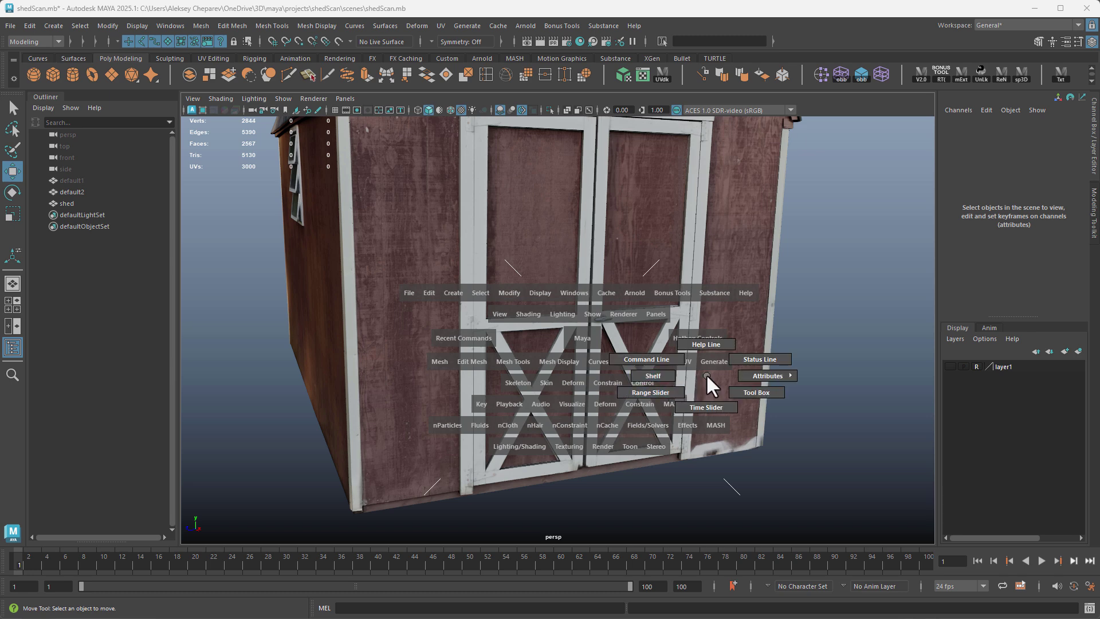
{"action": "left_click_drag", "start_coordinate": [781, 410], "coordinate": [663, 363], "text": "alt"}
{"action": "left_click_drag", "start_coordinate": [799, 434], "coordinate": [573, 363], "text": "alt"}
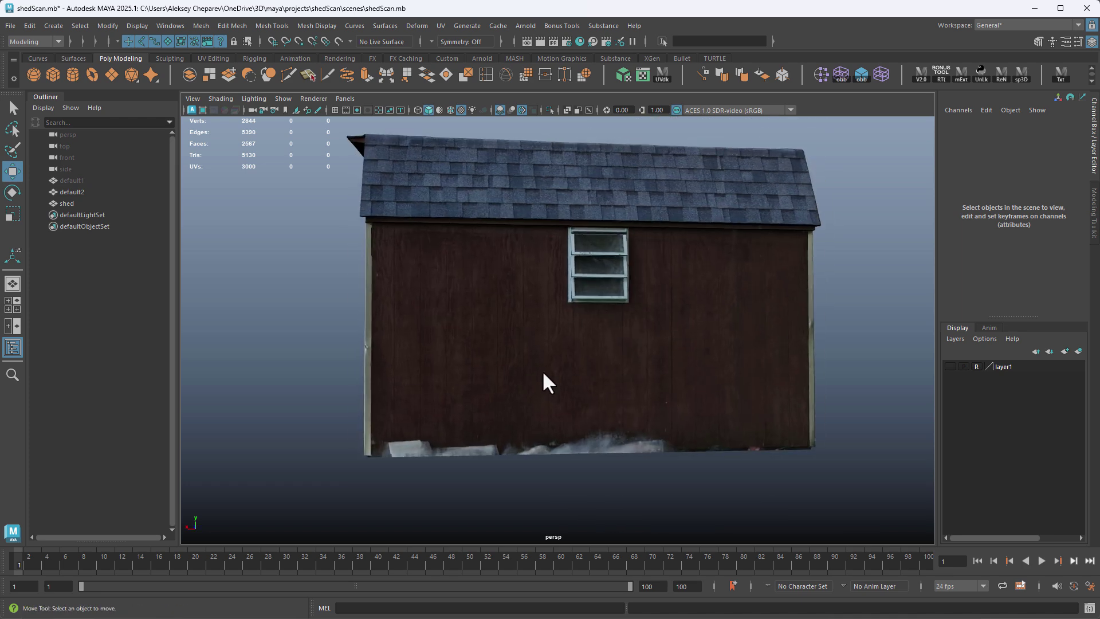
{"action": "scroll", "coordinate": [613, 349], "scroll_direction": "up", "scroll_amount": 3}
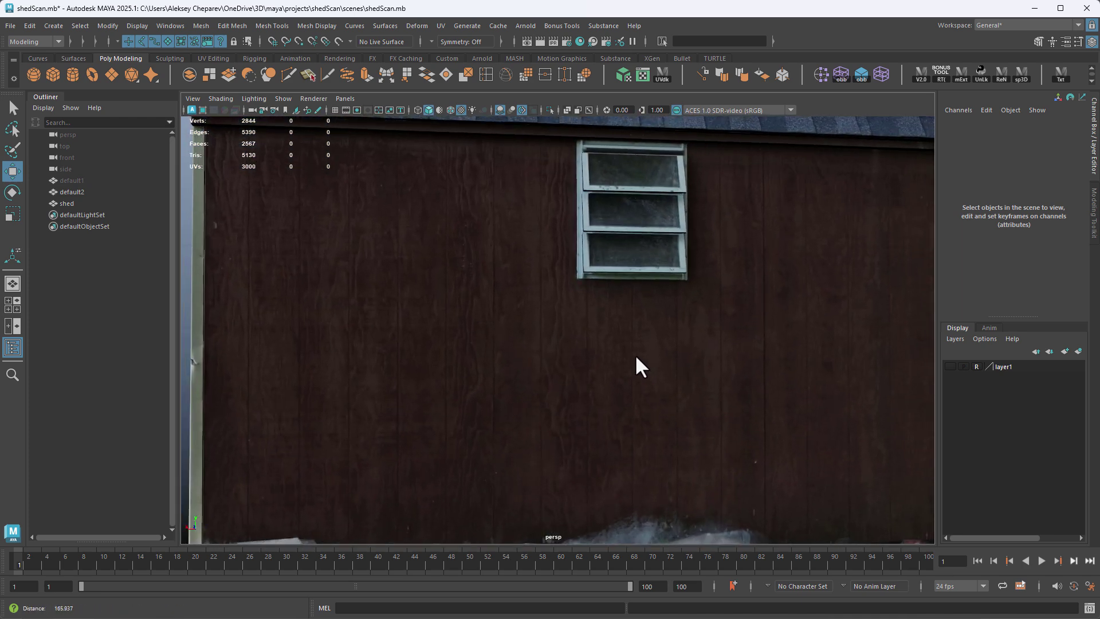
{"action": "left_click_drag", "start_coordinate": [714, 350], "coordinate": [636, 339], "text": "alt"}
{"action": "right_click_drag", "start_coordinate": [686, 287], "coordinate": [620, 301], "text": "alt"}
{"action": "left_click_drag", "start_coordinate": [620, 300], "coordinate": [663, 344], "text": "alt"}
{"action": "scroll", "coordinate": [661, 349], "scroll_direction": "up", "scroll_amount": 5}
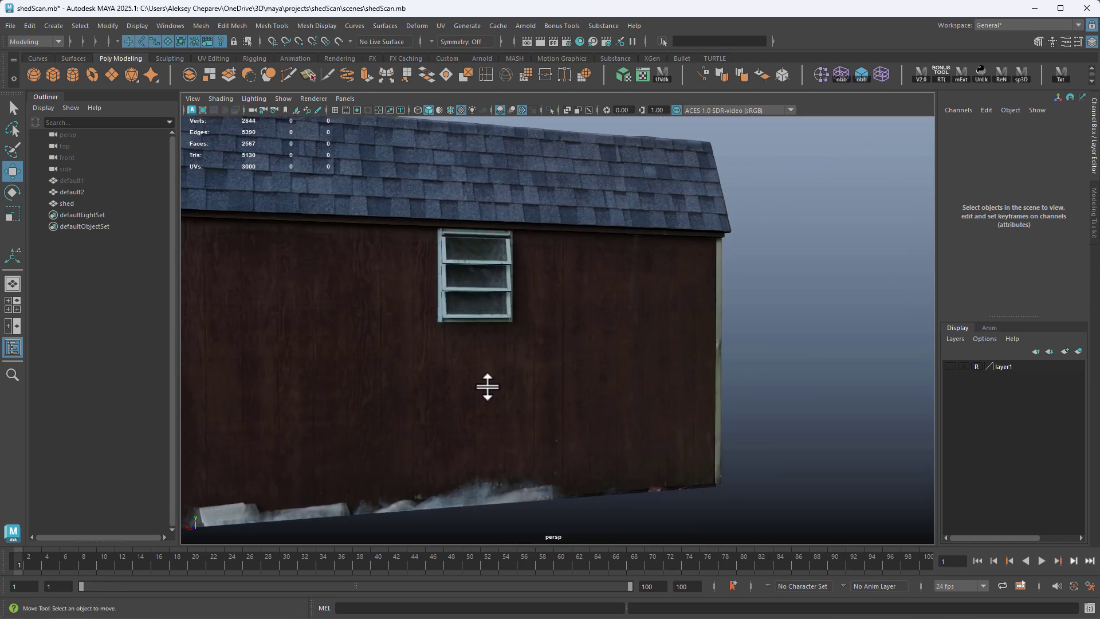
{"action": "middle_click_drag", "start_coordinate": [487, 387], "coordinate": [601, 365], "text": "alt"}
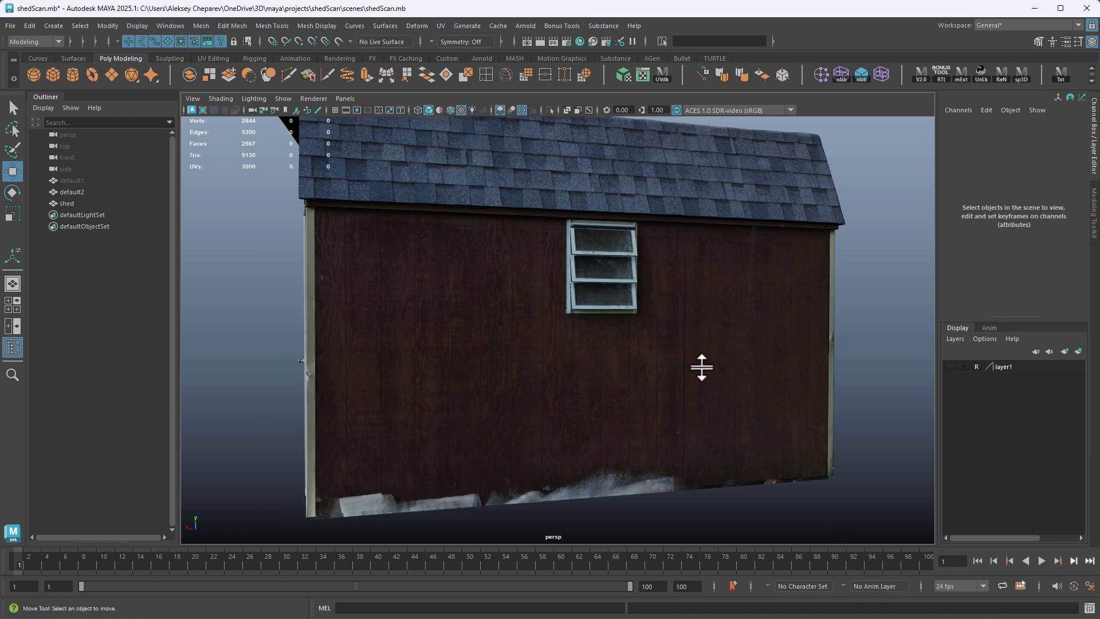
Select the shed mesh and open its UV layout in the UV Editor.
{"action": "left_click", "coordinate": [716, 367]}
{"action": "left_click", "coordinate": [664, 74]}
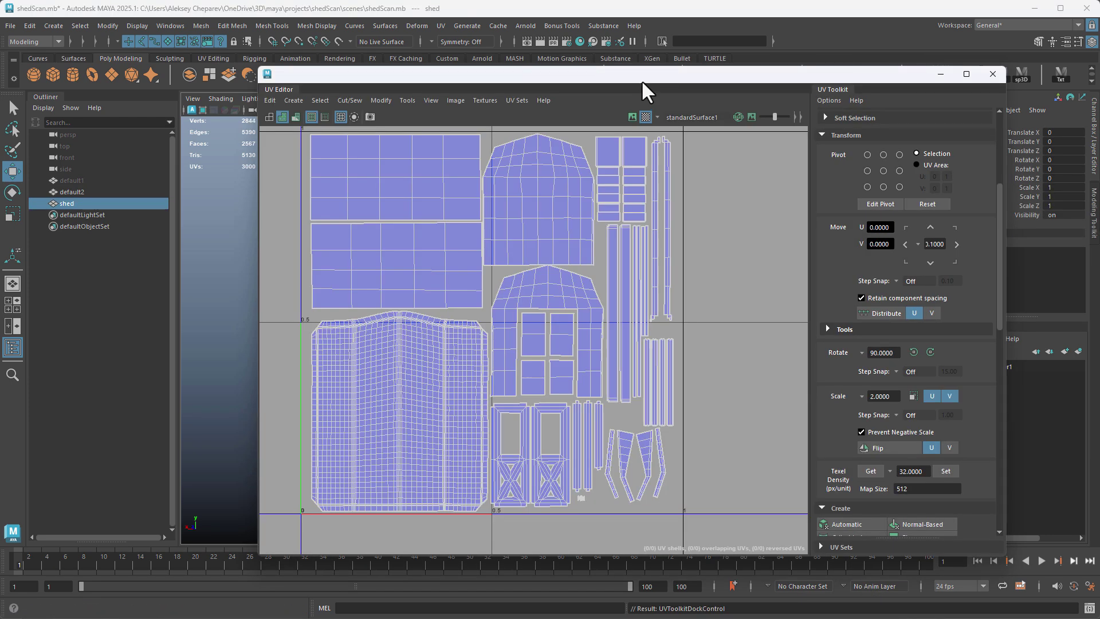
{"action": "left_click_drag", "start_coordinate": [642, 80], "coordinate": [630, 37]}
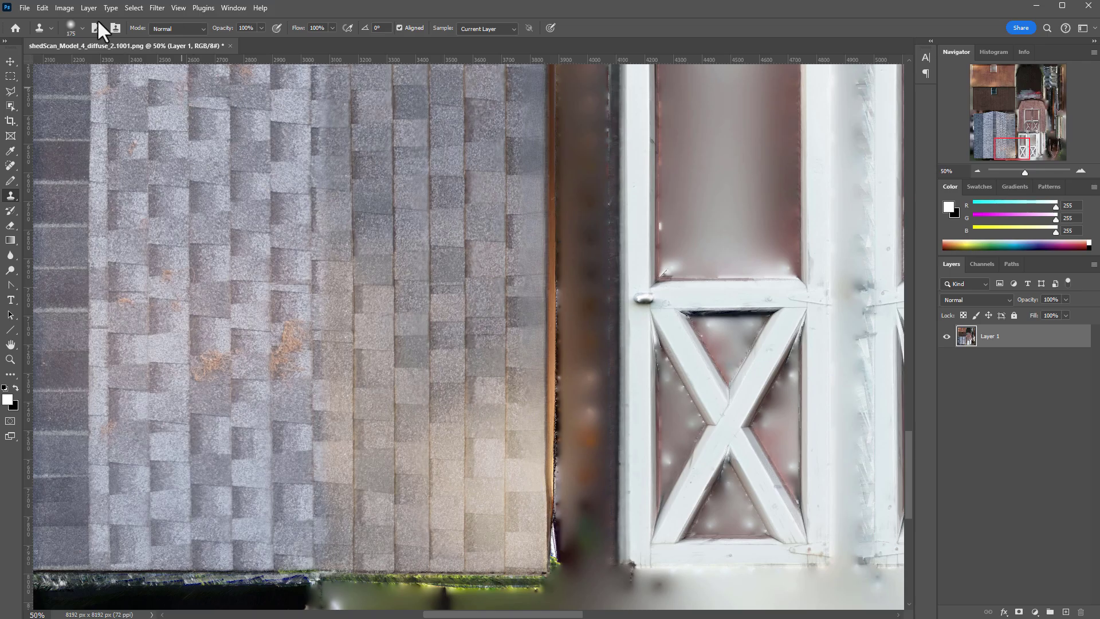
Switch to Photoshop and check the shed texture's pixel dimensions in Image Size, leaving without resizing.
{"action": "left_click", "coordinate": [64, 8]}
{"action": "left_click", "coordinate": [86, 98]}
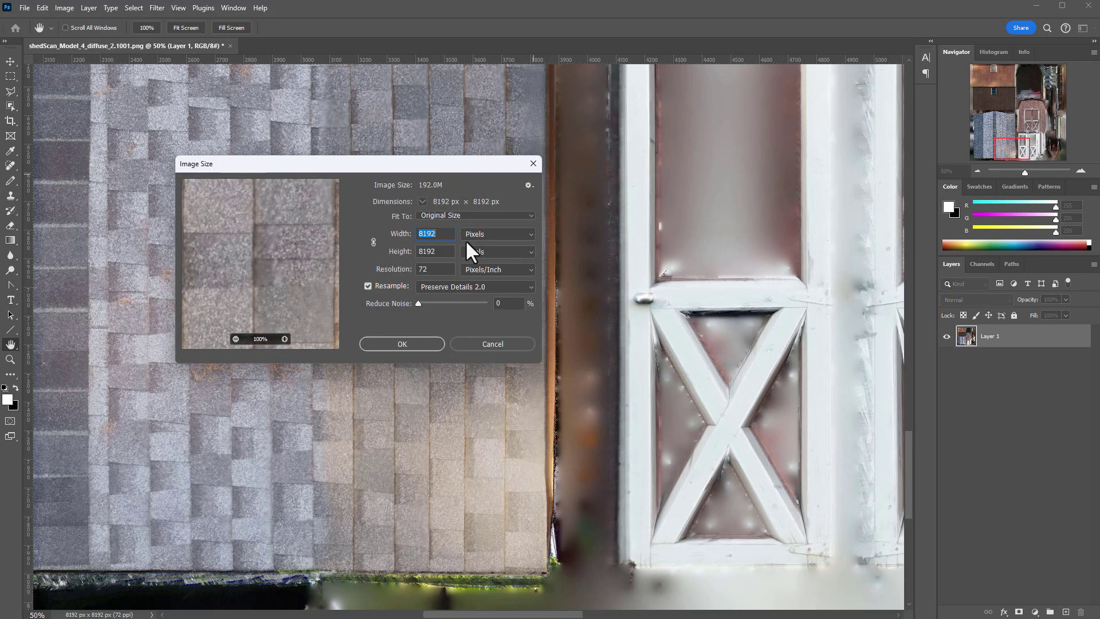
{"action": "left_click", "coordinate": [533, 164]}
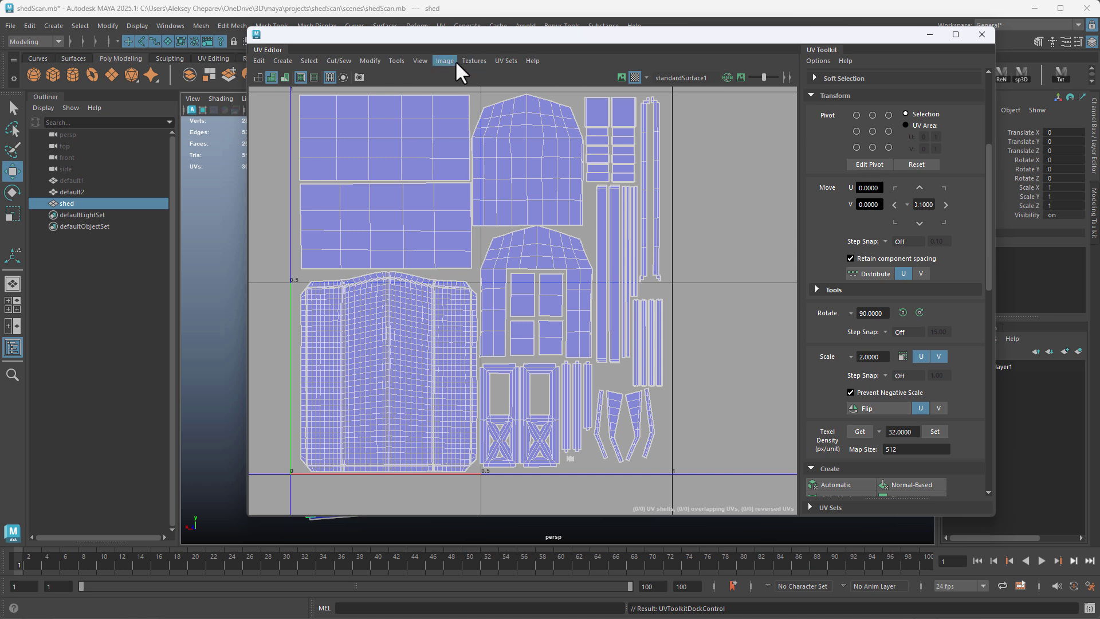
Open the UV Snapshot options for the shed's layout and set the image format to PNG.
{"action": "left_click", "coordinate": [446, 60]}
{"action": "left_click", "coordinate": [473, 256]}
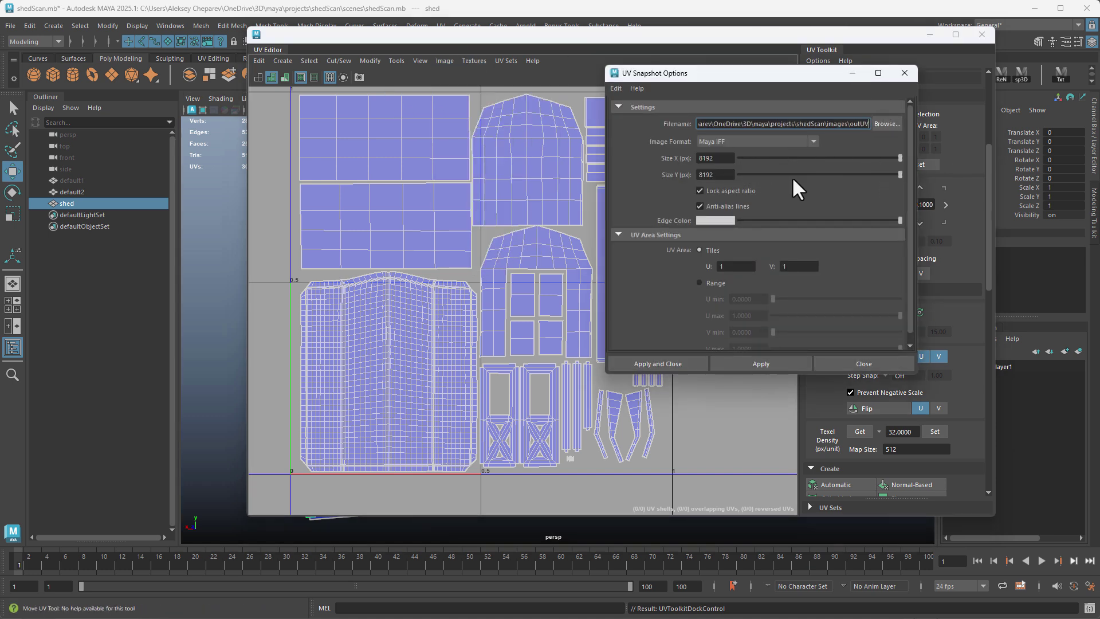
{"action": "left_click", "coordinate": [755, 220]}
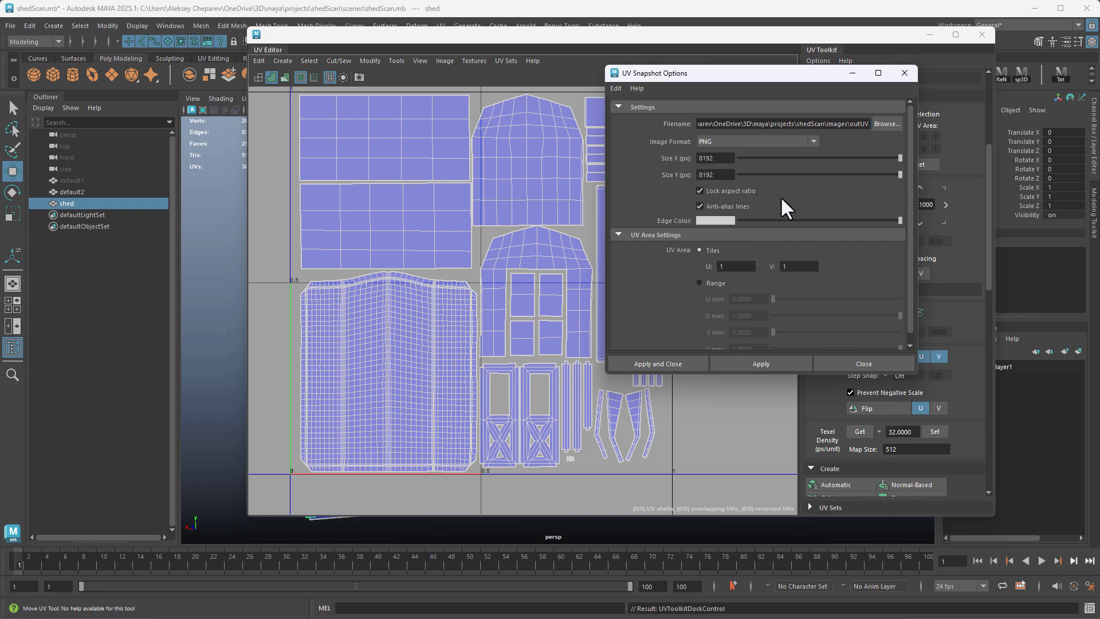
Export the UV snapshot as shed_uvs into the project's sourceimages folder and close the snapshot options.
{"action": "left_click", "coordinate": [884, 124]}
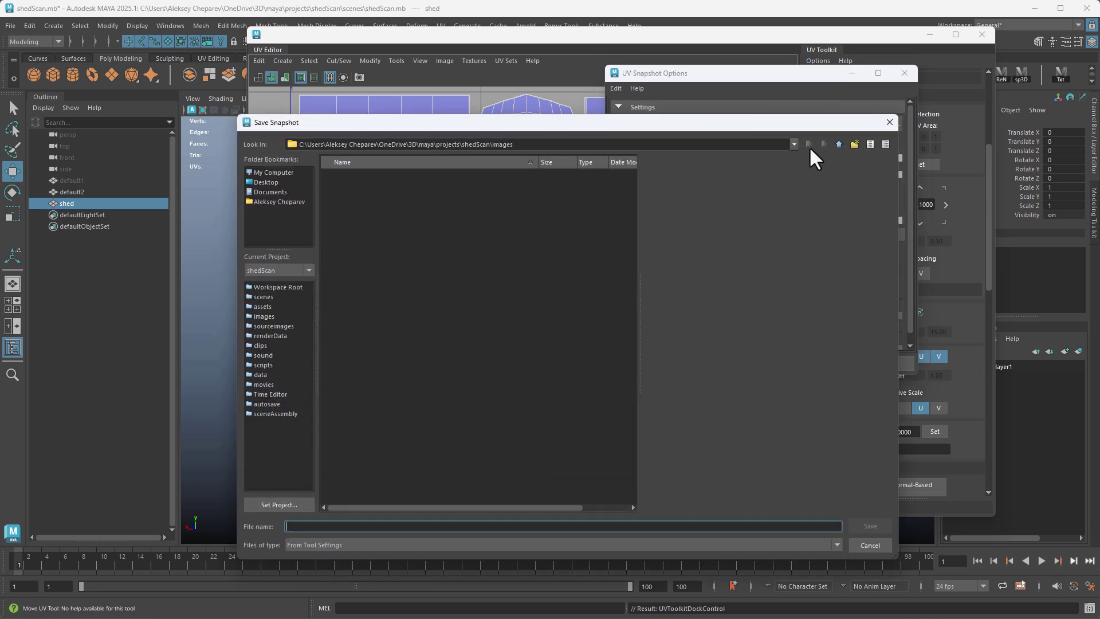
{"action": "left_click", "coordinate": [839, 145]}
{"action": "double_click", "coordinate": [366, 309]}
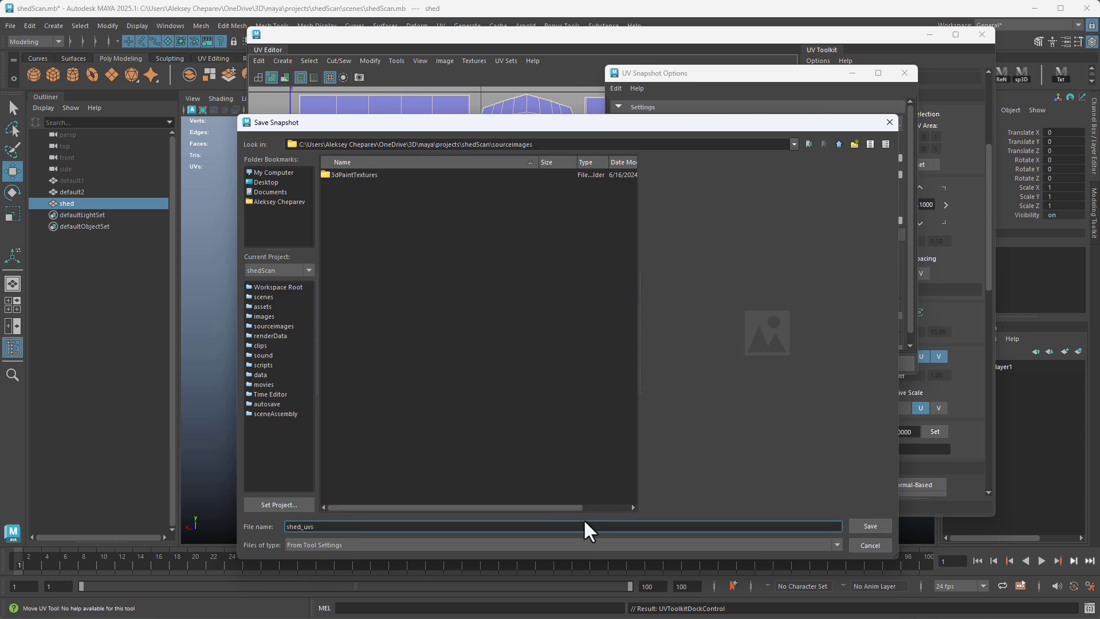
{"action": "left_click", "coordinate": [869, 526]}
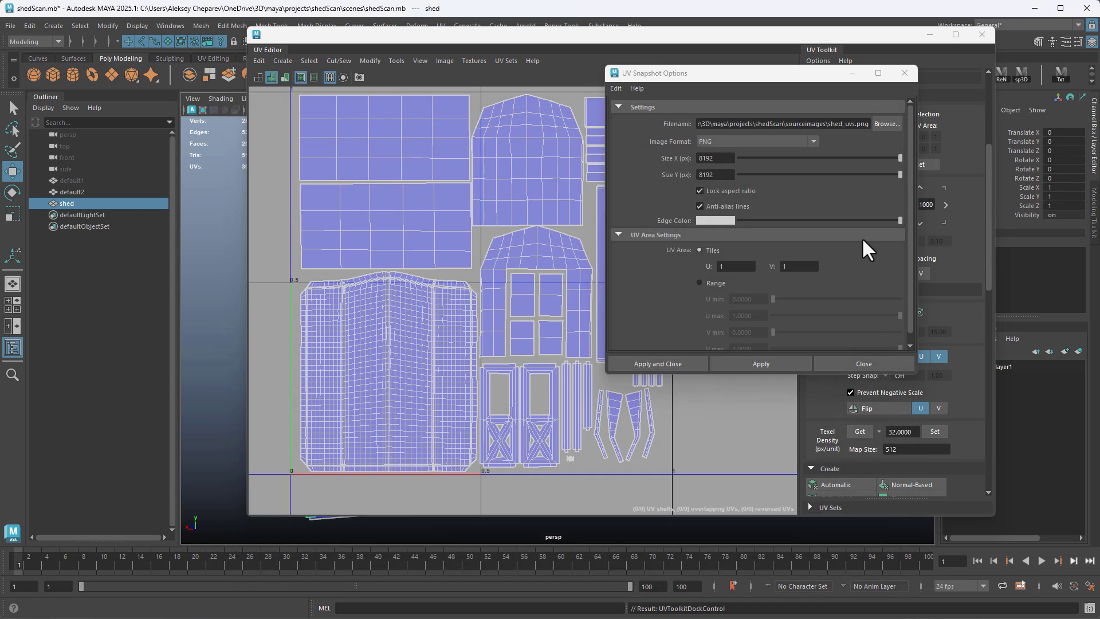
{"action": "left_click", "coordinate": [749, 364]}
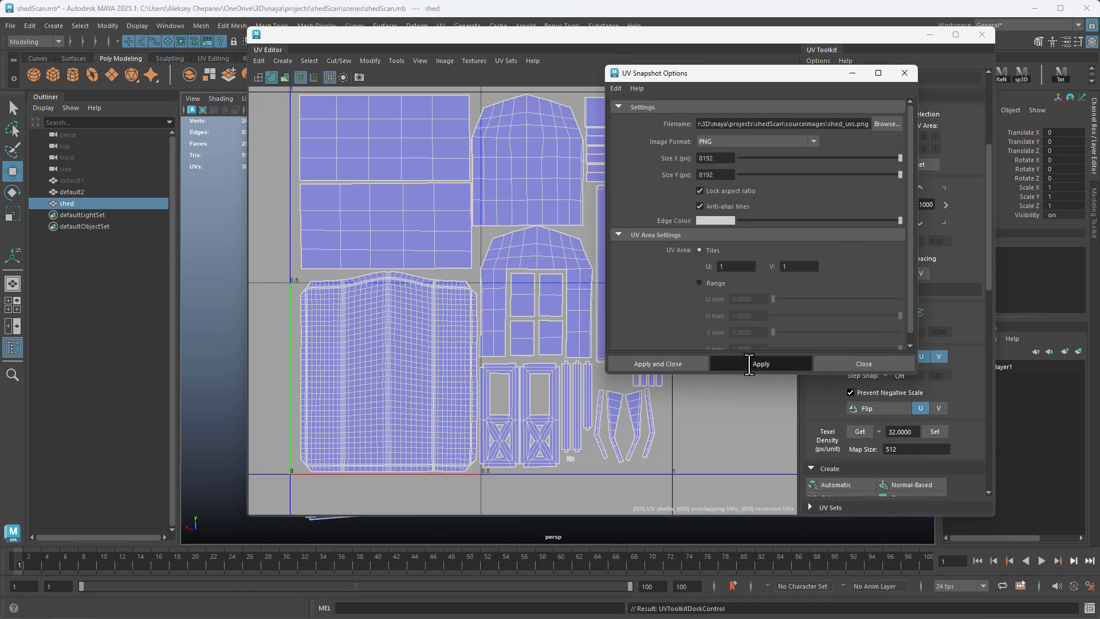
{"action": "left_click", "coordinate": [851, 364]}
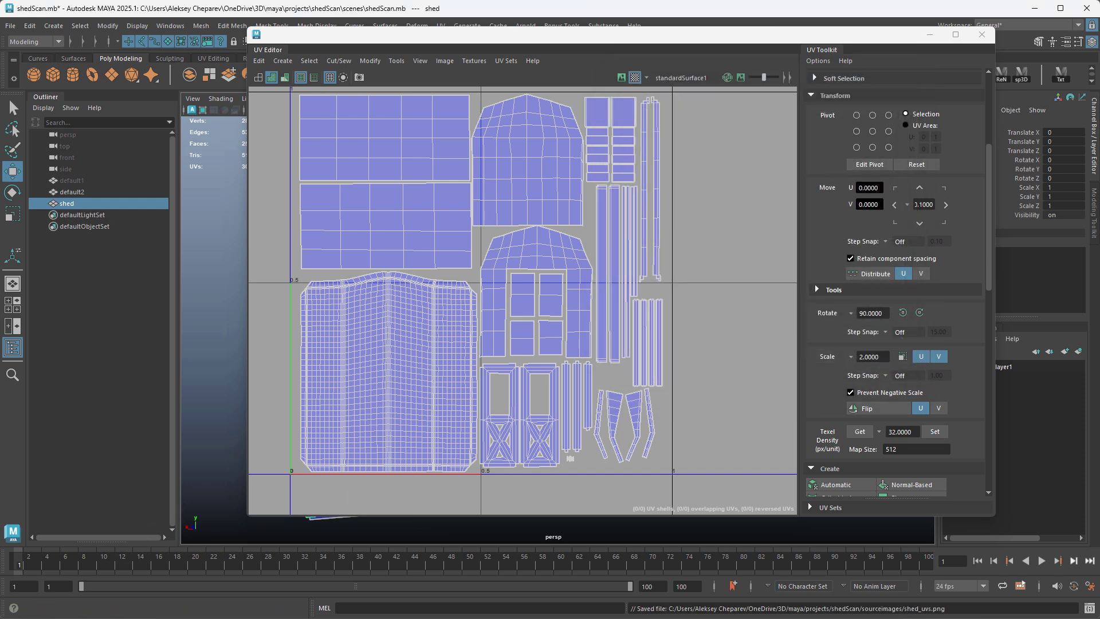
Switch to Photoshop and place the shed_uvs image from the sourceimages folder as an embedded layer in the shed texture.
{"action": "key", "text": "alt+Tab"}
{"action": "left_click", "coordinate": [24, 8]}
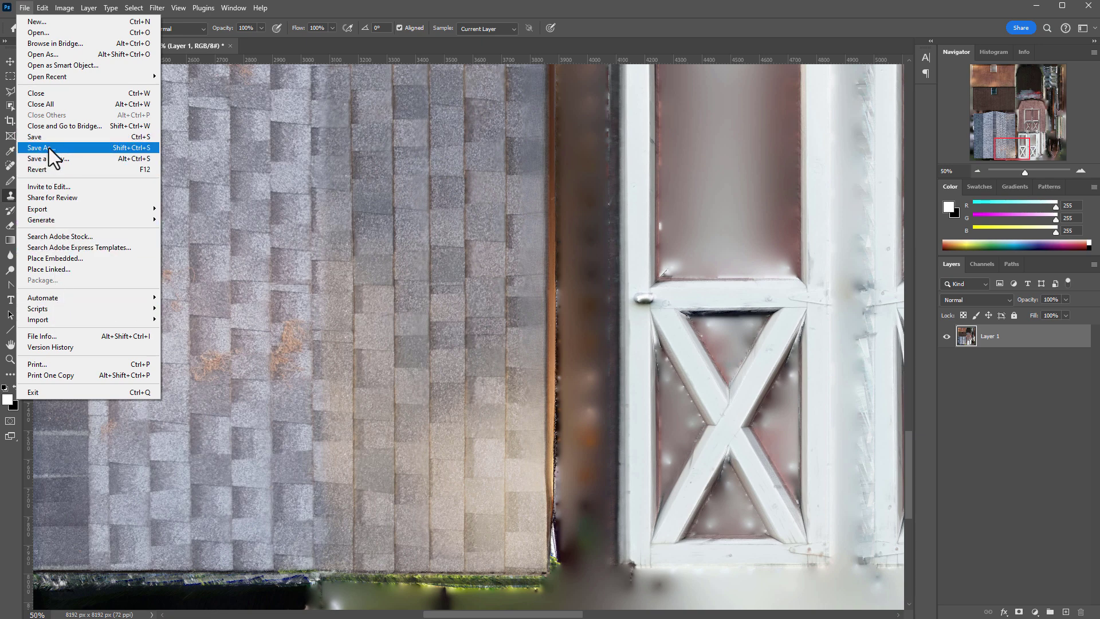
{"action": "left_click", "coordinate": [66, 258]}
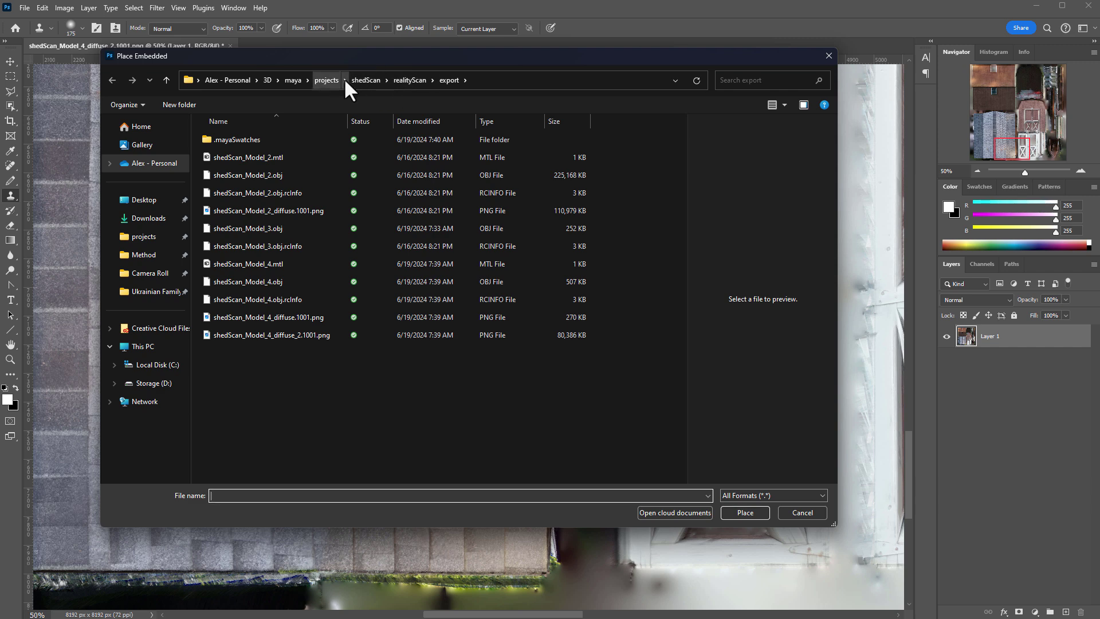
{"action": "left_click", "coordinate": [367, 79]}
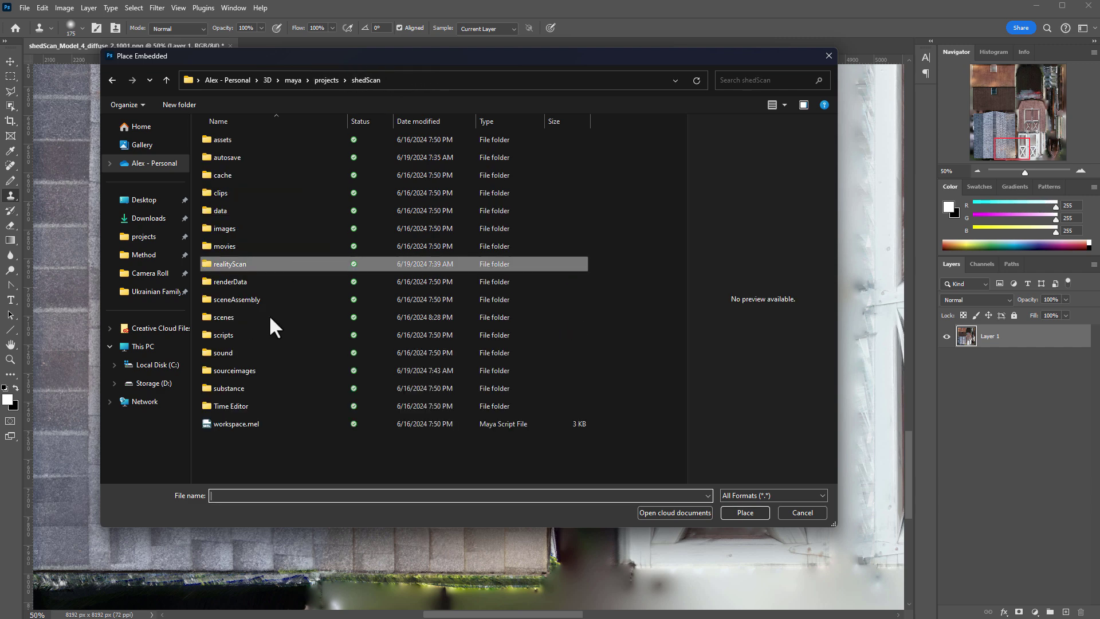
{"action": "double_click", "coordinate": [243, 370]}
{"action": "left_click", "coordinate": [288, 155]}
{"action": "left_click", "coordinate": [746, 512]}
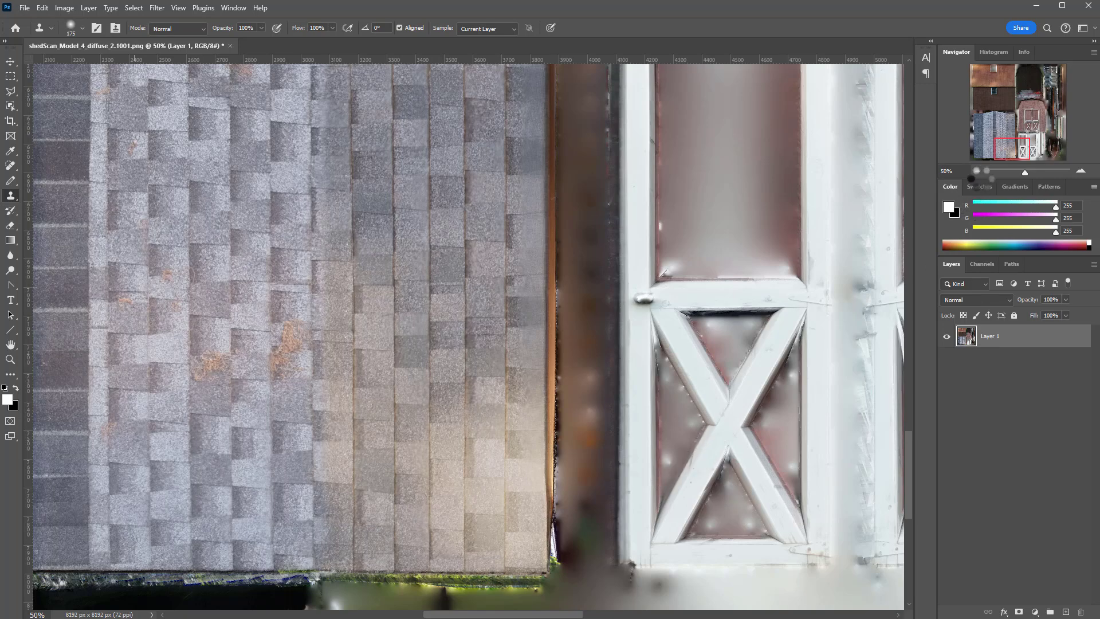
Align the placed UV image with the texture canvas at X 4096, Y 4096 px and commit the placement.
{"action": "left_click", "coordinate": [977, 170]}
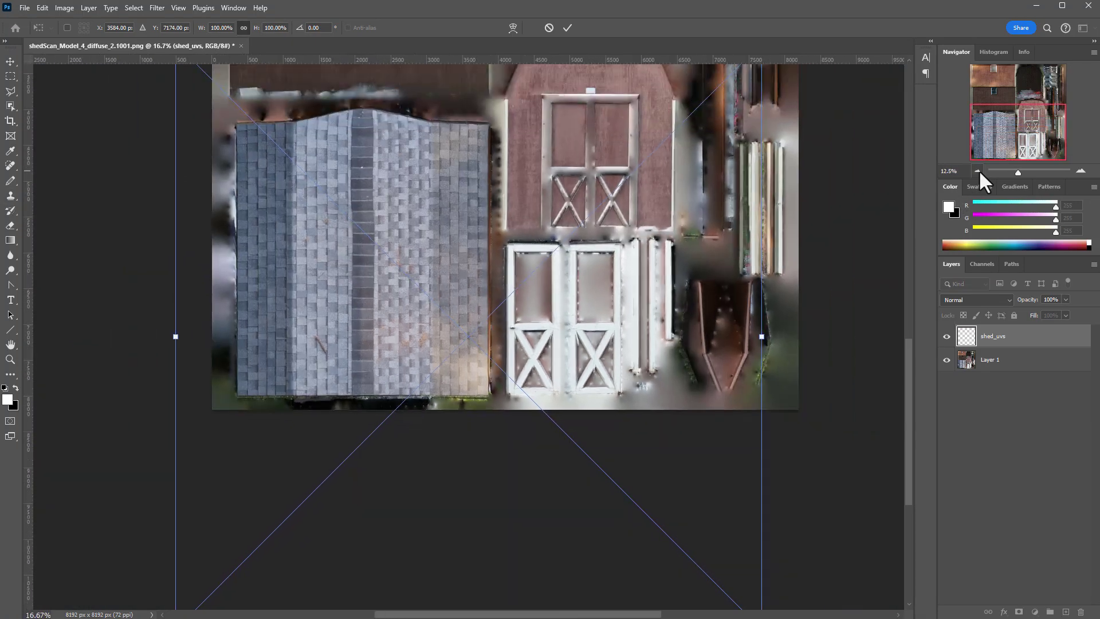
{"action": "left_click", "coordinate": [977, 170]}
{"action": "left_click", "coordinate": [977, 170]}
{"action": "left_click_drag", "start_coordinate": [437, 405], "coordinate": [456, 290]}
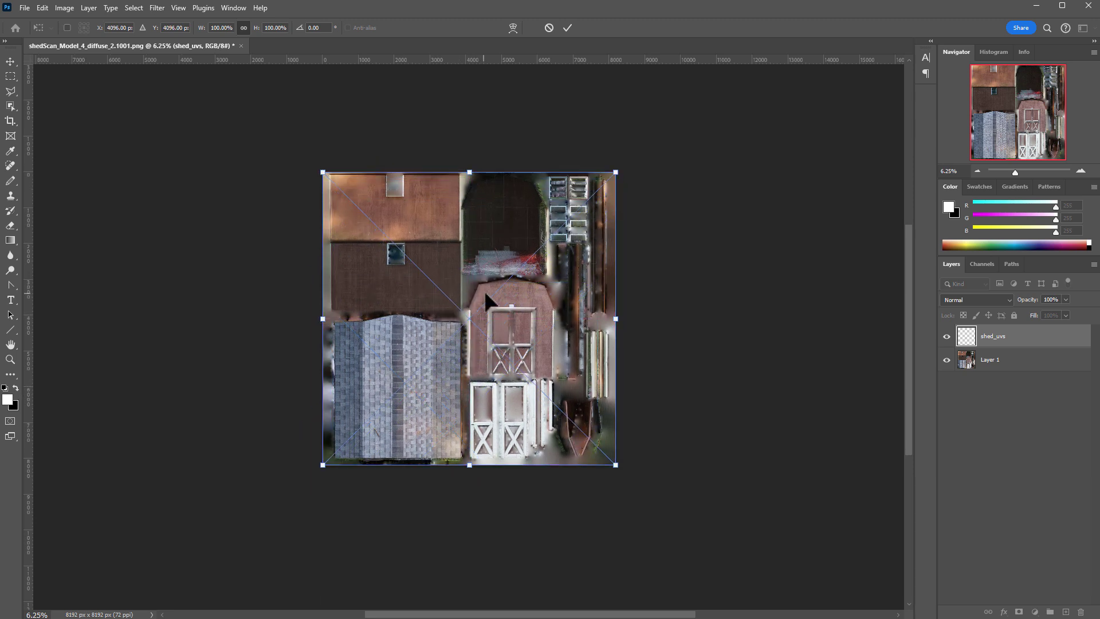
{"action": "key", "text": "Return"}
{"action": "key", "text": "s"}
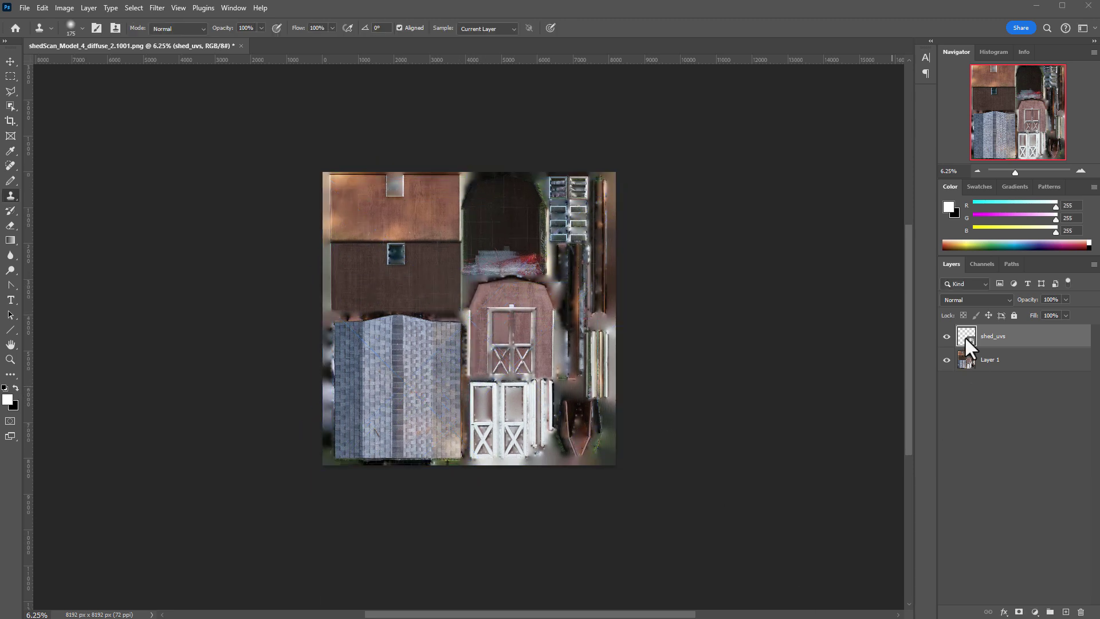
Rasterize the shed_uvs layer, lock its transparent pixels and recolor its wireframe with the RGB green swatch.
{"action": "right_click", "coordinate": [995, 344]}
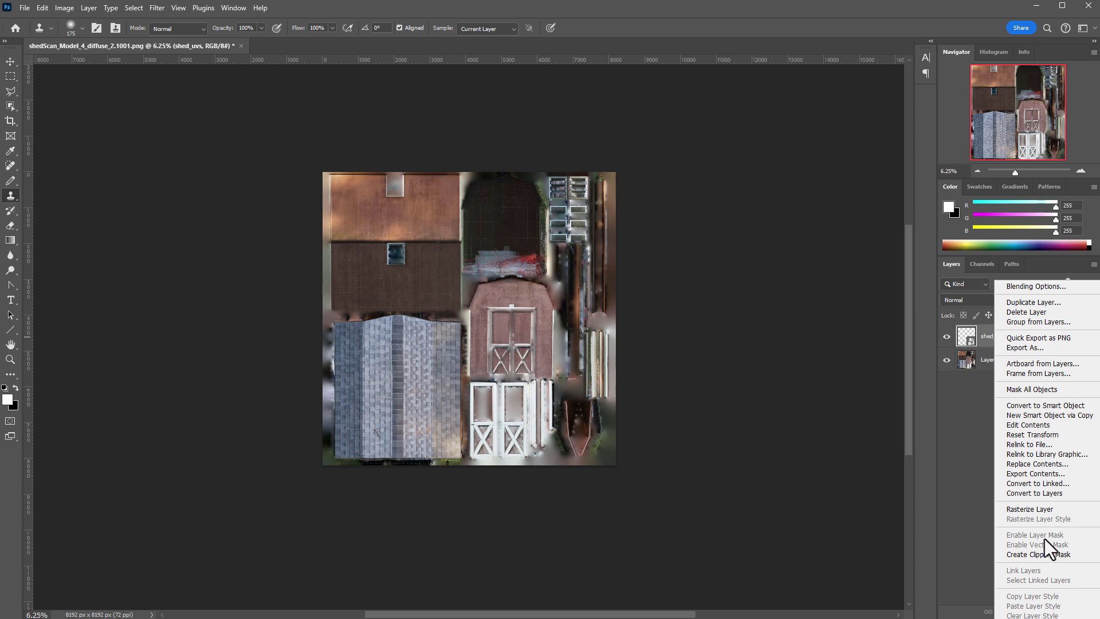
{"action": "left_click", "coordinate": [1040, 508]}
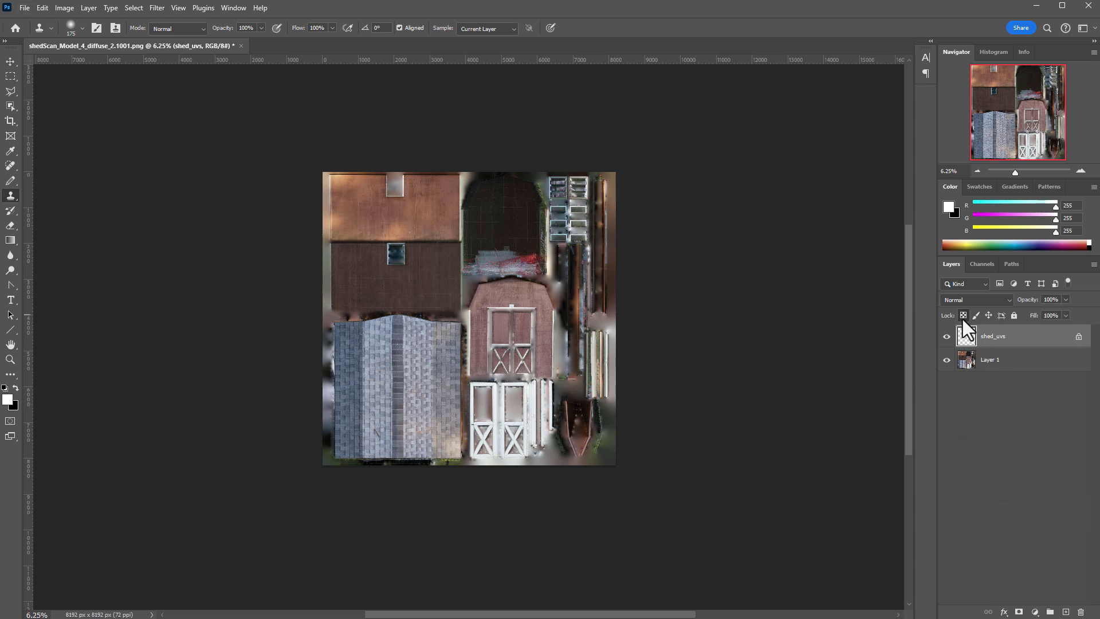
{"action": "left_click", "coordinate": [979, 186]}
{"action": "left_click", "coordinate": [991, 259]}
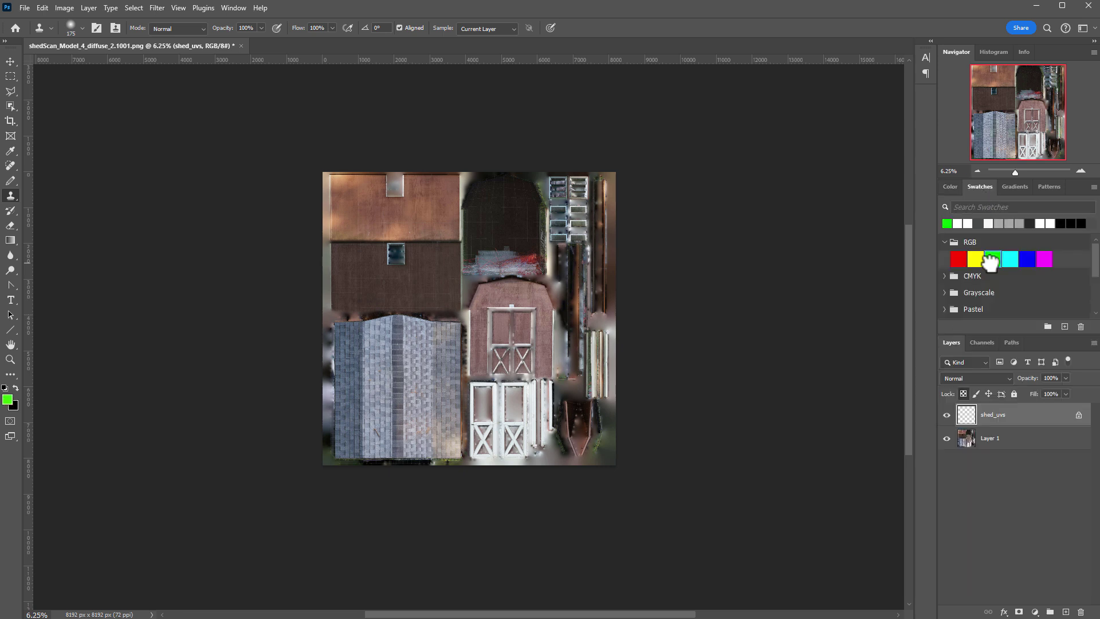
Examine how the green UV wireframe lines up with the front wall, side walls and dark back wall in the texture.
{"action": "left_click", "coordinate": [1079, 170]}
{"action": "left_click", "coordinate": [1080, 171]}
{"action": "left_click", "coordinate": [1080, 171]}
{"action": "left_click", "coordinate": [1080, 171]}
{"action": "left_click_drag", "start_coordinate": [697, 373], "coordinate": [676, 463]}
{"action": "left_click_drag", "start_coordinate": [363, 351], "coordinate": [472, 464]}
{"action": "left_click_drag", "start_coordinate": [689, 275], "coordinate": [339, 422]}
{"action": "left_click_drag", "start_coordinate": [544, 308], "coordinate": [545, 79]}
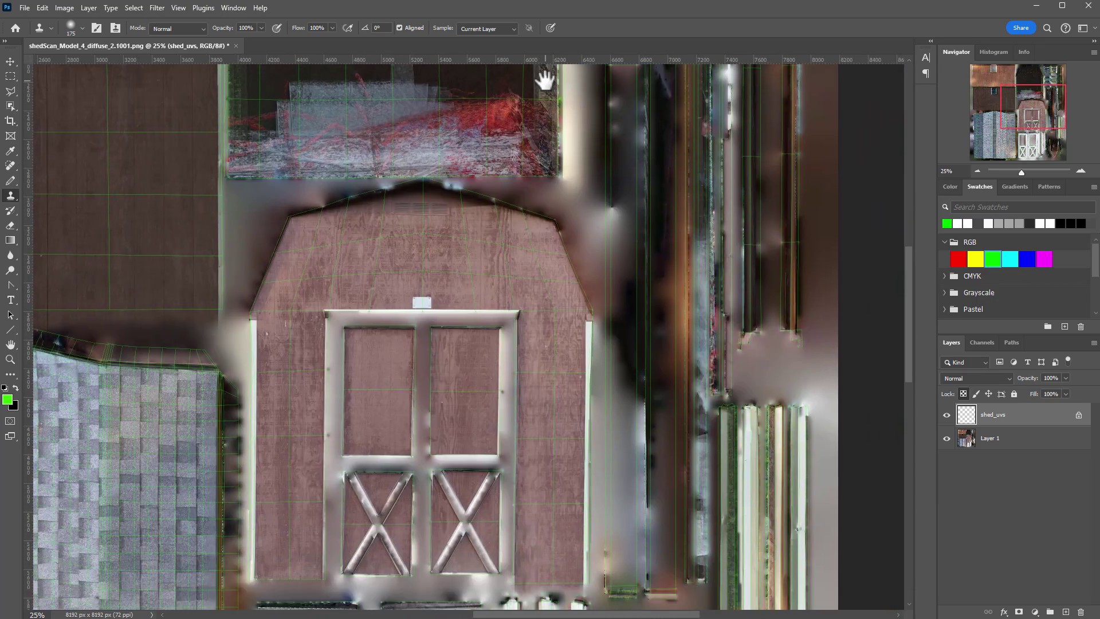
{"action": "left_click_drag", "start_coordinate": [557, 523], "coordinate": [638, 265]}
{"action": "left_click_drag", "start_coordinate": [332, 86], "coordinate": [459, 313]}
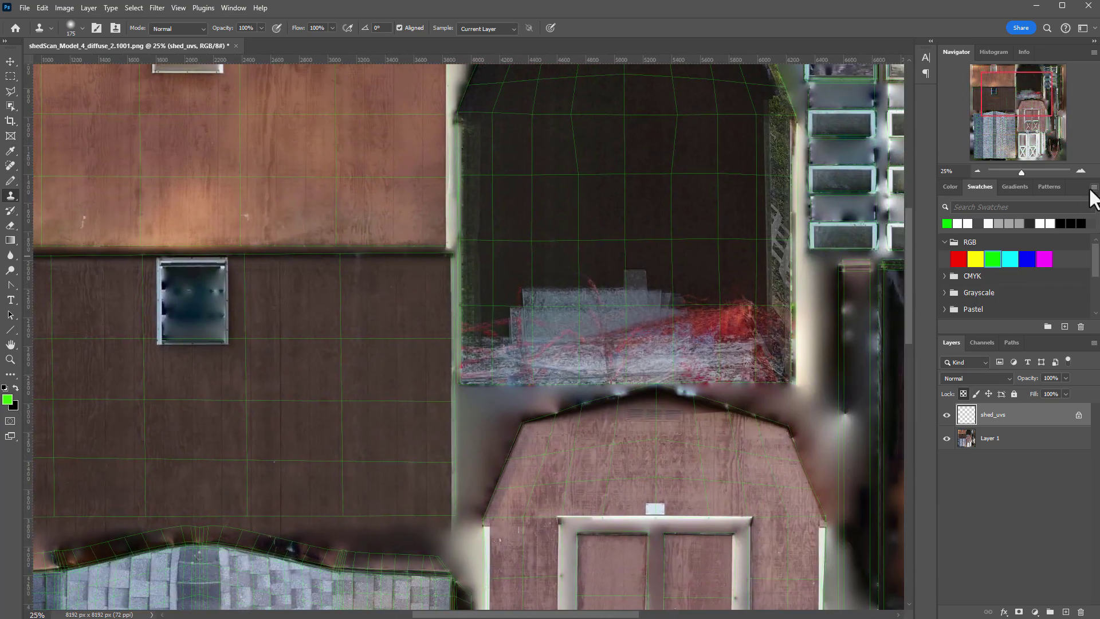
{"action": "left_click_drag", "start_coordinate": [687, 301], "coordinate": [592, 363]}
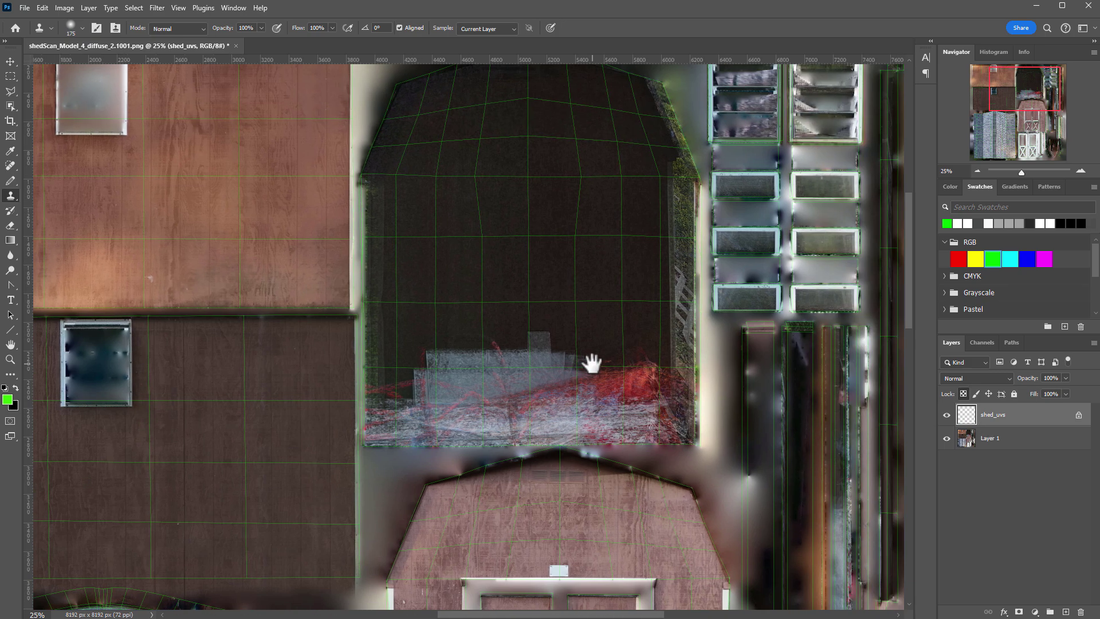
{"action": "left_click", "coordinate": [1080, 171]}
{"action": "left_click_drag", "start_coordinate": [675, 221], "coordinate": [610, 311]}
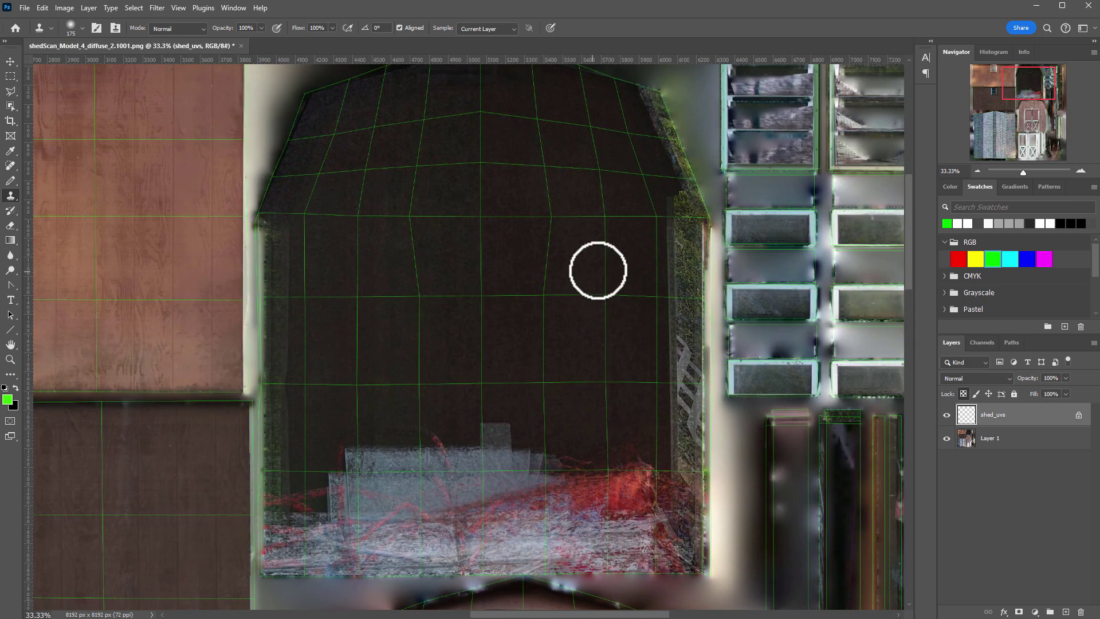
{"action": "left_click_drag", "start_coordinate": [558, 155], "coordinate": [550, 189]}
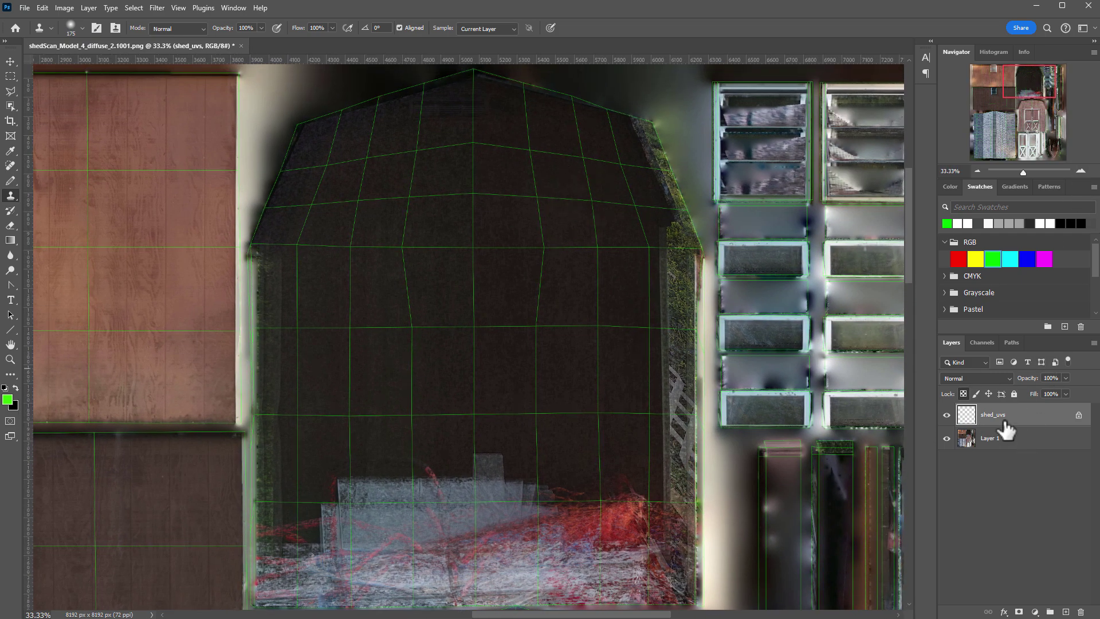
On Layer 1, outline the dark gabled back wall with the Polygonal Lasso, following just outside its UV edges.
{"action": "left_click", "coordinate": [989, 442]}
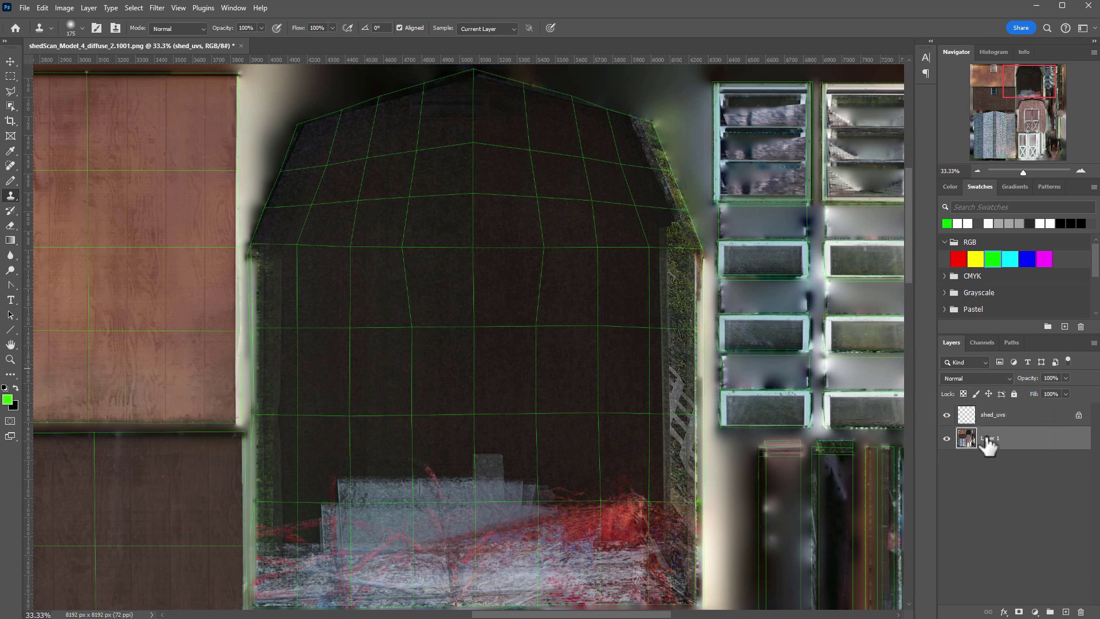
{"action": "left_click", "coordinate": [11, 91]}
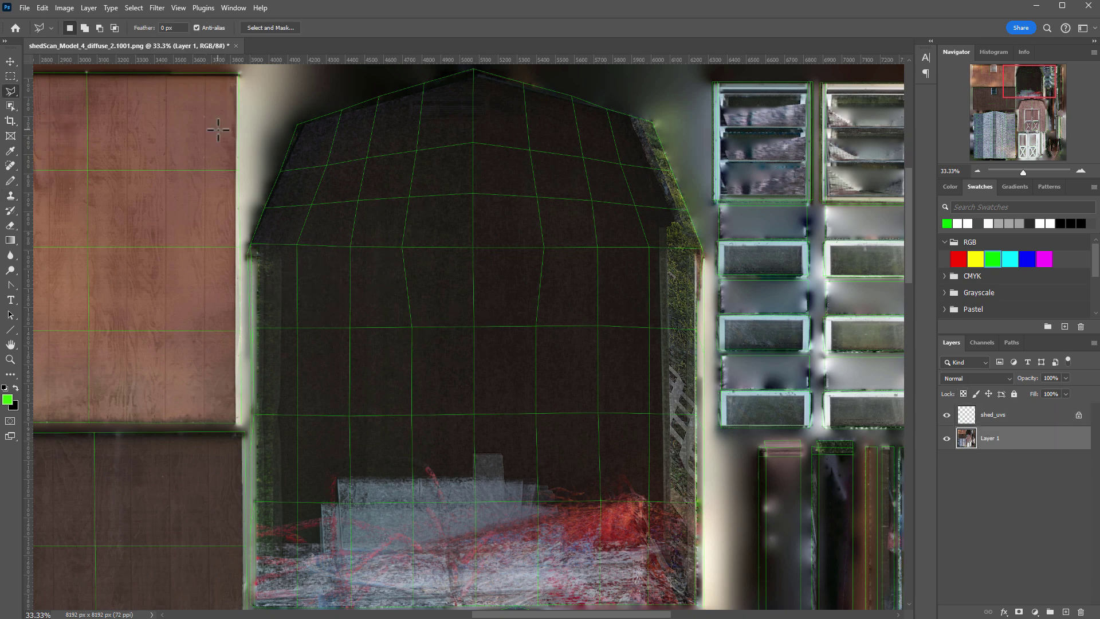
{"action": "left_click", "coordinate": [245, 250]}
{"action": "left_click_drag", "start_coordinate": [252, 358], "coordinate": [255, 172]}
{"action": "scroll", "coordinate": [248, 388], "scroll_direction": "up", "scroll_amount": 2, "text": "alt"}
{"action": "left_click", "coordinate": [252, 462]}
{"action": "left_click", "coordinate": [593, 463]}
{"action": "scroll", "coordinate": [686, 458], "scroll_direction": "up", "scroll_amount": 2, "text": "alt"}
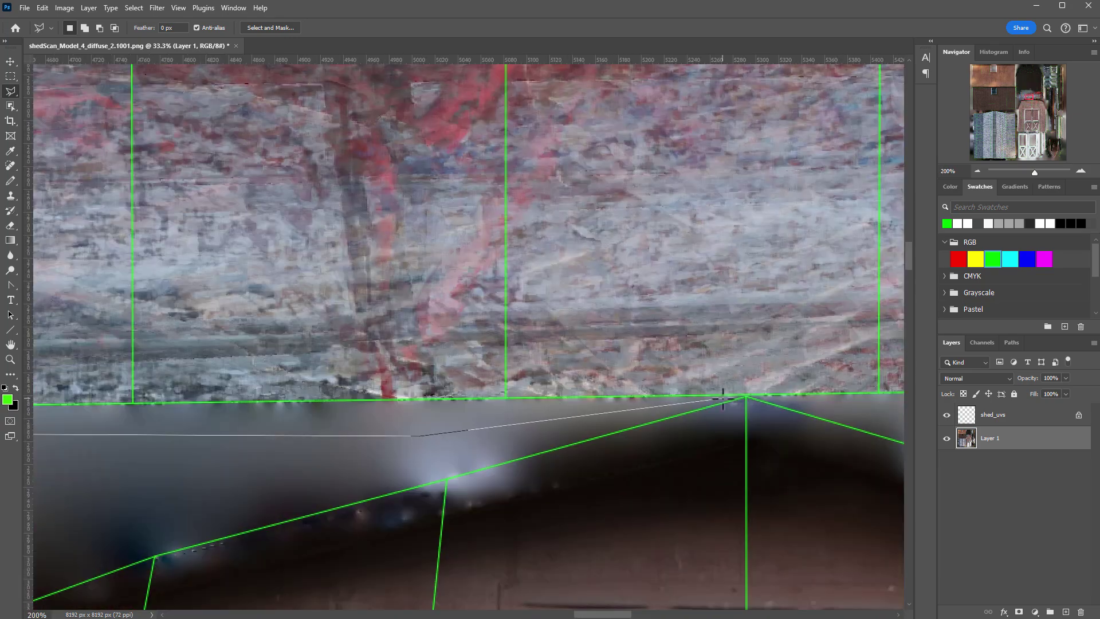
{"action": "left_click", "coordinate": [730, 397]}
{"action": "left_click", "coordinate": [710, 378]}
{"action": "left_click_drag", "start_coordinate": [778, 390], "coordinate": [537, 573]}
{"action": "left_click", "coordinate": [515, 211]}
{"action": "left_click", "coordinate": [165, 129]}
{"action": "mouse_move", "coordinate": [343, 459]}
{"action": "left_mouse_down"}
{"action": "mouse_move", "coordinate": [560, 253]}
{"action": "mouse_move", "coordinate": [550, 218]}
{"action": "mouse_move", "coordinate": [626, 245]}
{"action": "left_mouse_up"}
Hide the shed_uvs layer to expose the texture inside the back wall selection.
{"action": "left_click", "coordinate": [977, 171]}
{"action": "left_click", "coordinate": [946, 415]}
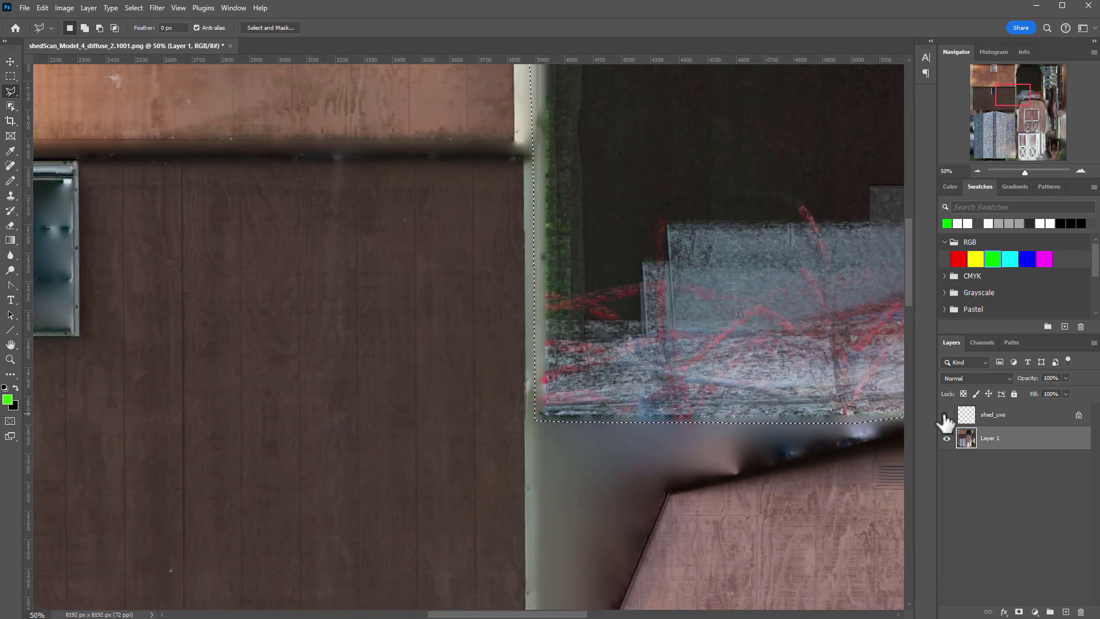
{"action": "left_click", "coordinate": [976, 170]}
{"action": "left_click", "coordinate": [976, 170]}
{"action": "left_click_drag", "start_coordinate": [666, 255], "coordinate": [617, 264]}
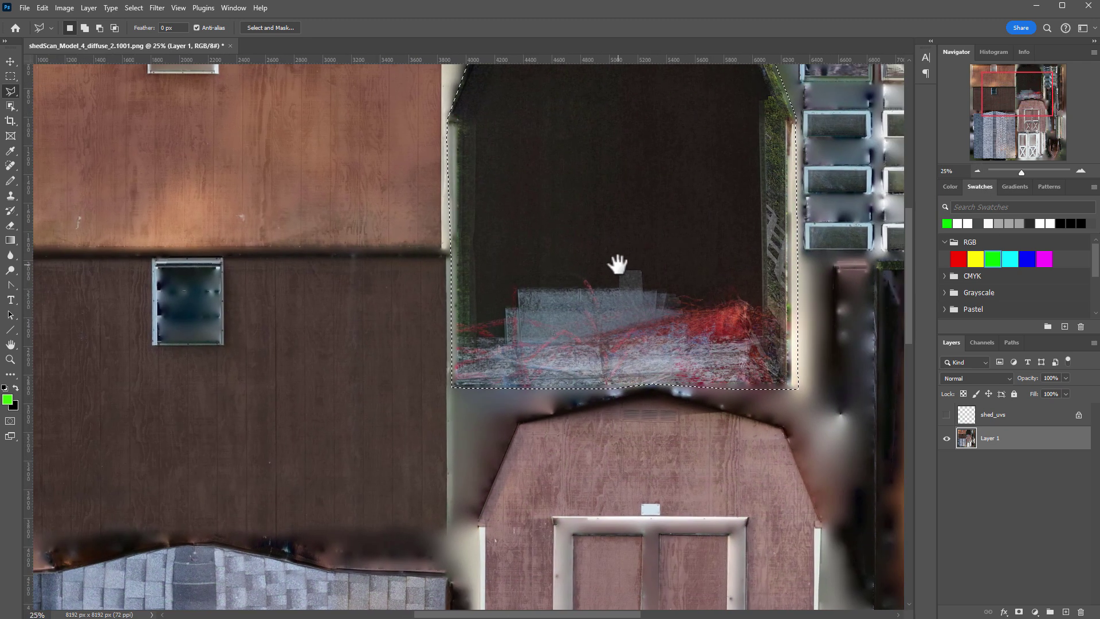
Clone clean dark siding over the entire selected back wall with a brush size of 600 and clear the selection.
{"action": "left_click", "coordinate": [10, 198]}
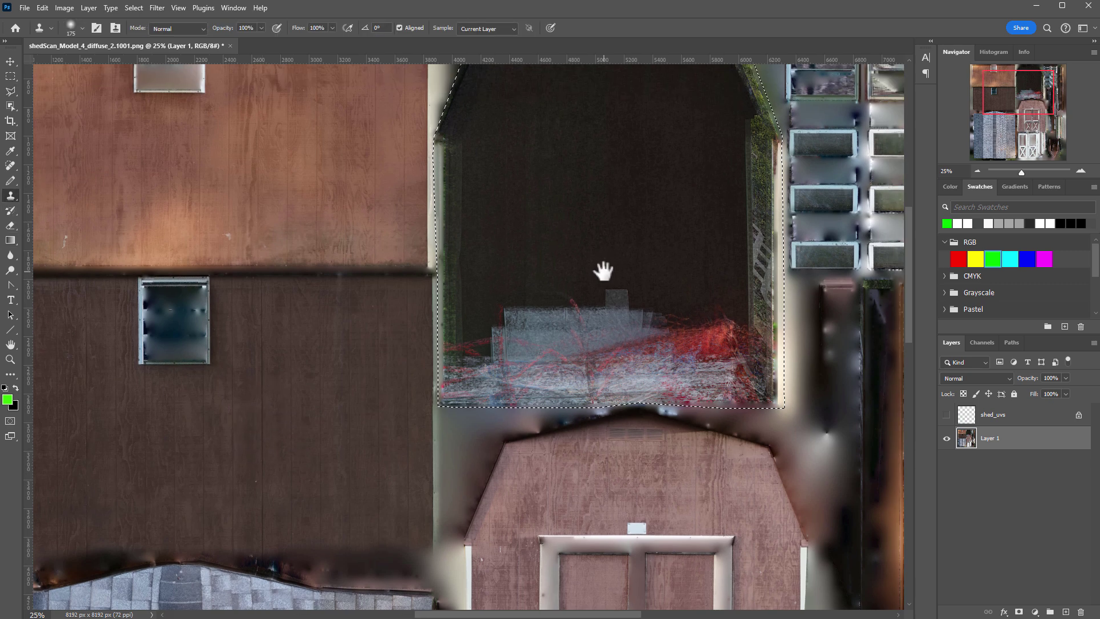
{"action": "left_click_drag", "start_coordinate": [601, 270], "coordinate": [486, 305]}
{"action": "mouse_move", "coordinate": [434, 364]}
{"action": "left_mouse_down"}
{"action": "mouse_move", "coordinate": [425, 353]}
{"action": "mouse_move", "coordinate": [447, 351]}
{"action": "mouse_move", "coordinate": [440, 358]}
{"action": "left_mouse_up"}
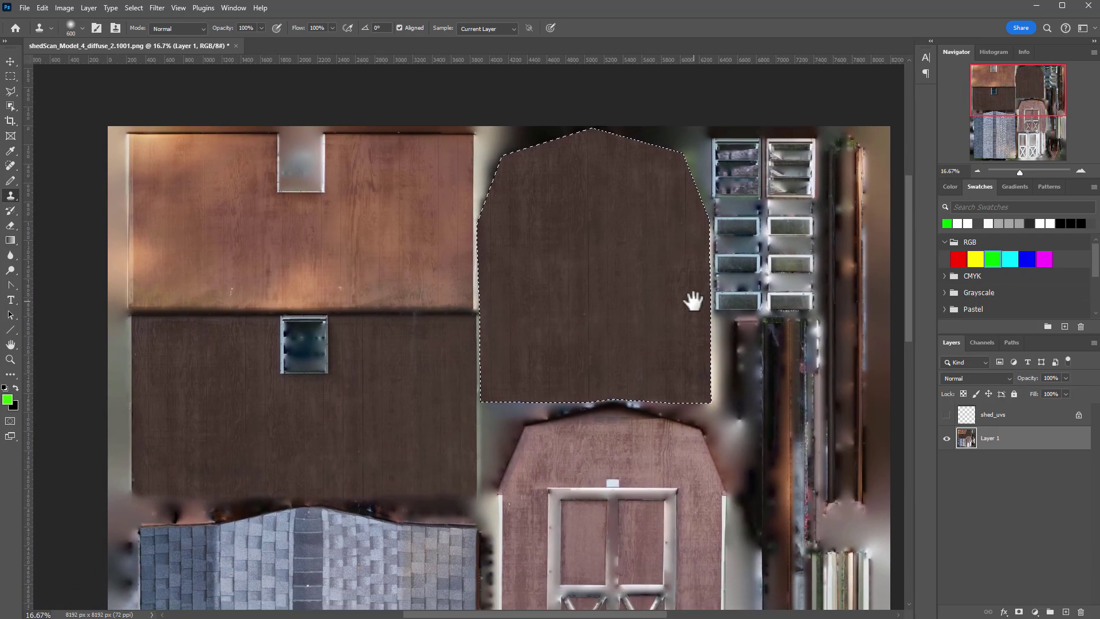
{"action": "key", "text": "ctrl+d"}
{"action": "left_click_drag", "start_coordinate": [693, 301], "coordinate": [601, 319]}
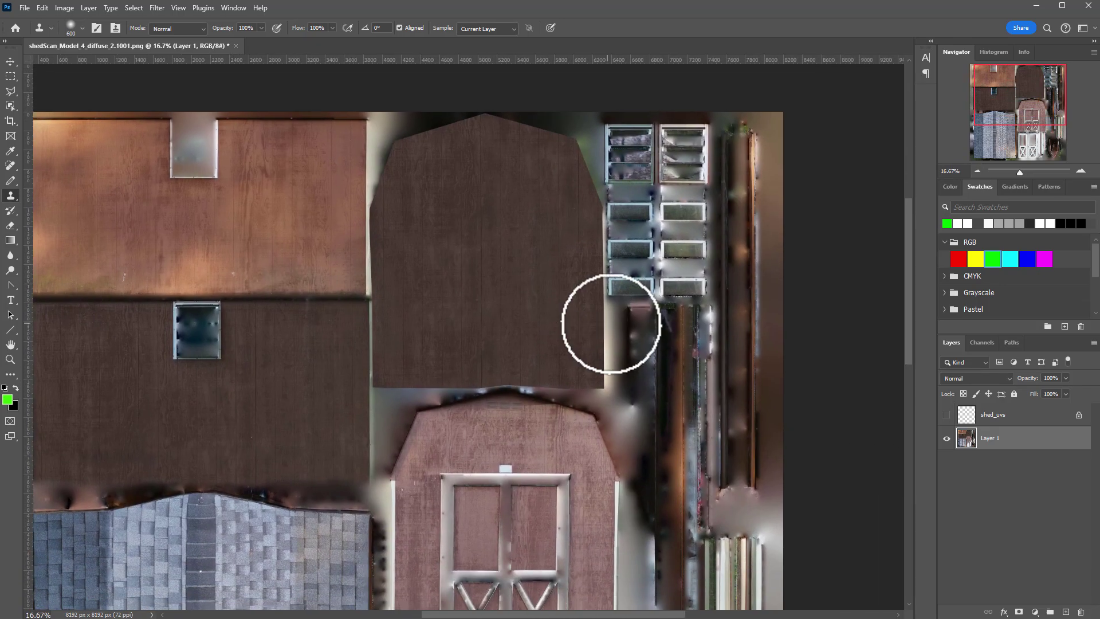
Delete the shed_uvs guide layer, flatten the image and save the retouched texture.
{"action": "left_click", "coordinate": [10, 62]}
{"action": "left_click_drag", "start_coordinate": [474, 363], "coordinate": [553, 375]}
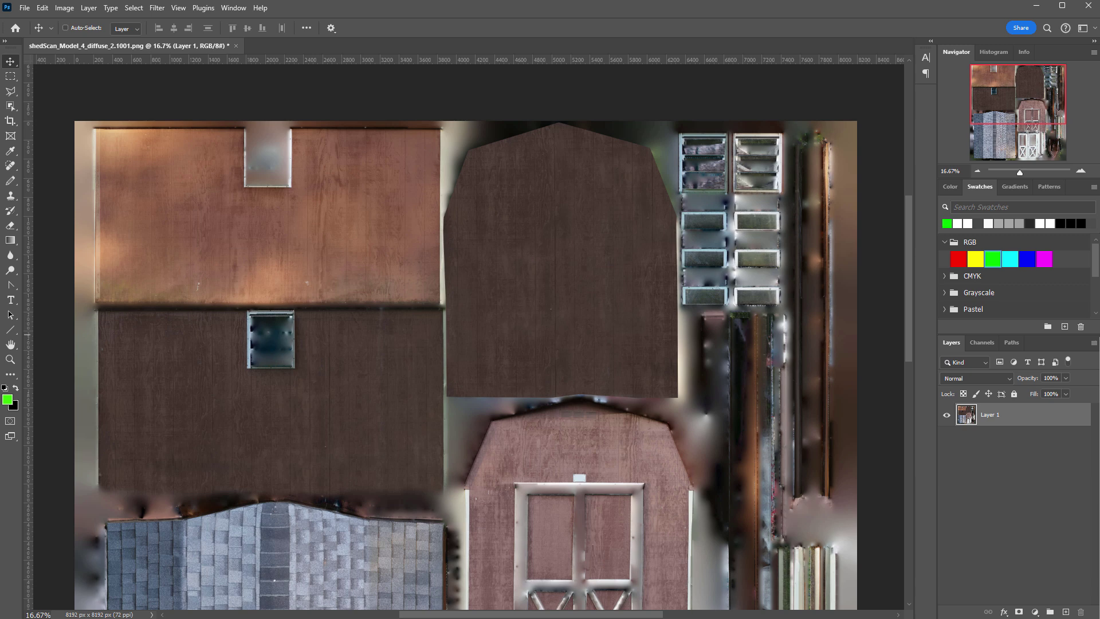
{"action": "left_click", "coordinate": [25, 8]}
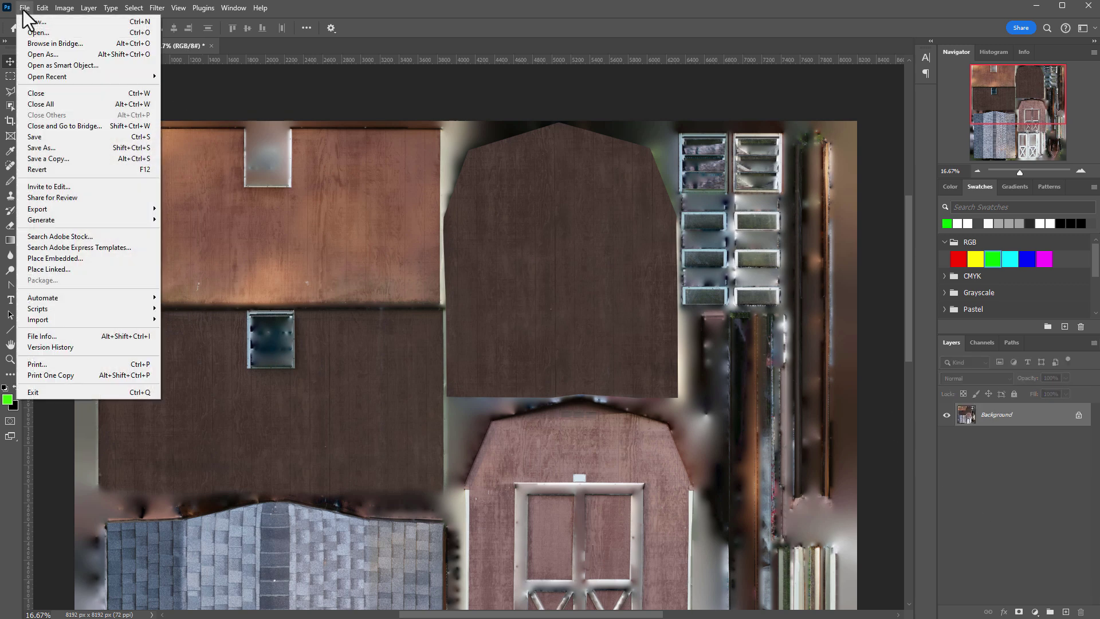
{"action": "left_click", "coordinate": [52, 138]}
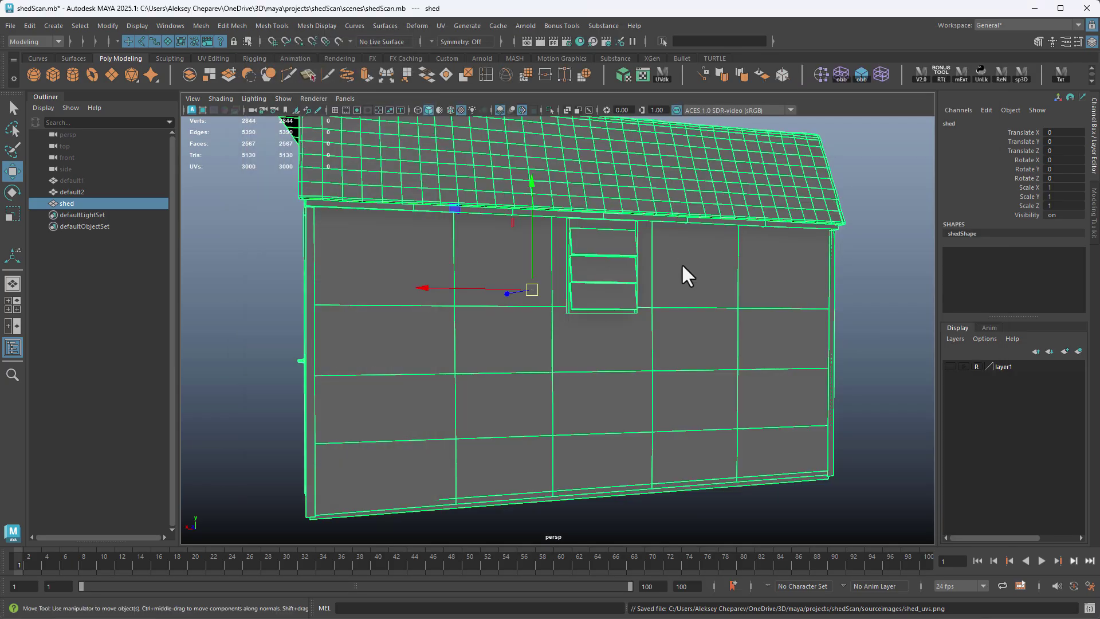
Switch to Maya and examine the textured shed's side wall and its window.
{"action": "left_click_drag", "start_coordinate": [579, 284], "coordinate": [645, 291], "text": "alt"}
{"action": "left_click_drag", "start_coordinate": [601, 312], "coordinate": [481, 317], "text": "alt"}
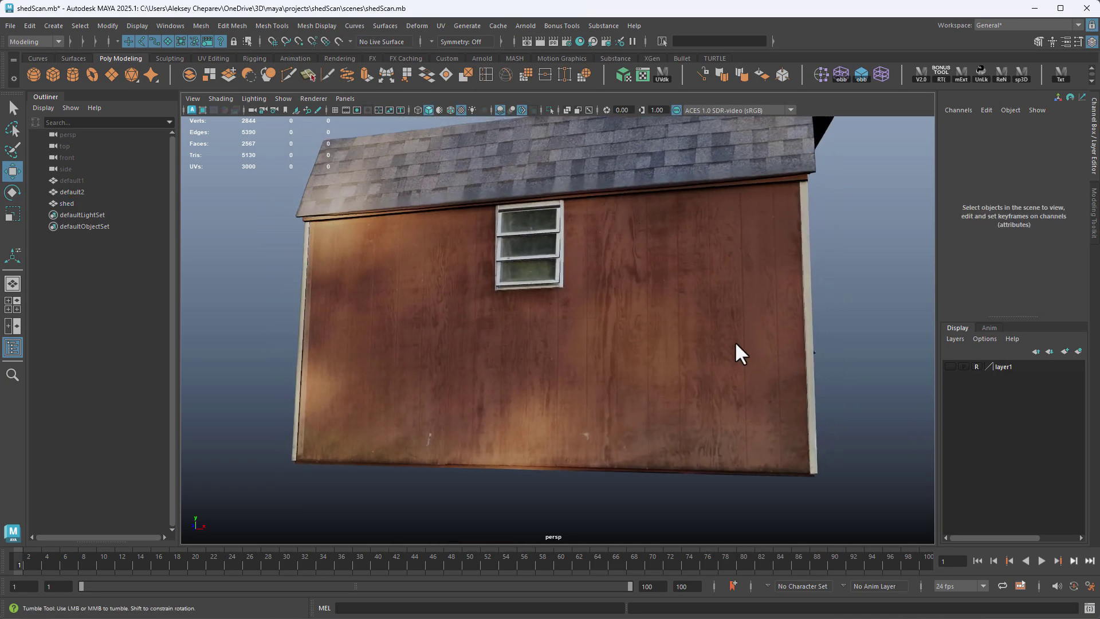
{"action": "left_click_drag", "start_coordinate": [735, 342], "coordinate": [577, 342], "text": "alt"}
{"action": "mouse_move", "coordinate": [661, 342]}
{"action": "left_mouse_down", "text": "alt"}
{"action": "mouse_move", "coordinate": [565, 339]}
{"action": "mouse_move", "coordinate": [620, 344]}
{"action": "mouse_move", "coordinate": [692, 297]}
{"action": "mouse_move", "coordinate": [675, 376]}
{"action": "mouse_move", "coordinate": [694, 354]}
{"action": "mouse_move", "coordinate": [676, 344]}
{"action": "left_mouse_up", "text": "alt"}
Select the shed and examine its underside, bottom trim and retouched walls from several angles, clearing the selection at the end.
{"action": "left_click", "coordinate": [439, 262]}
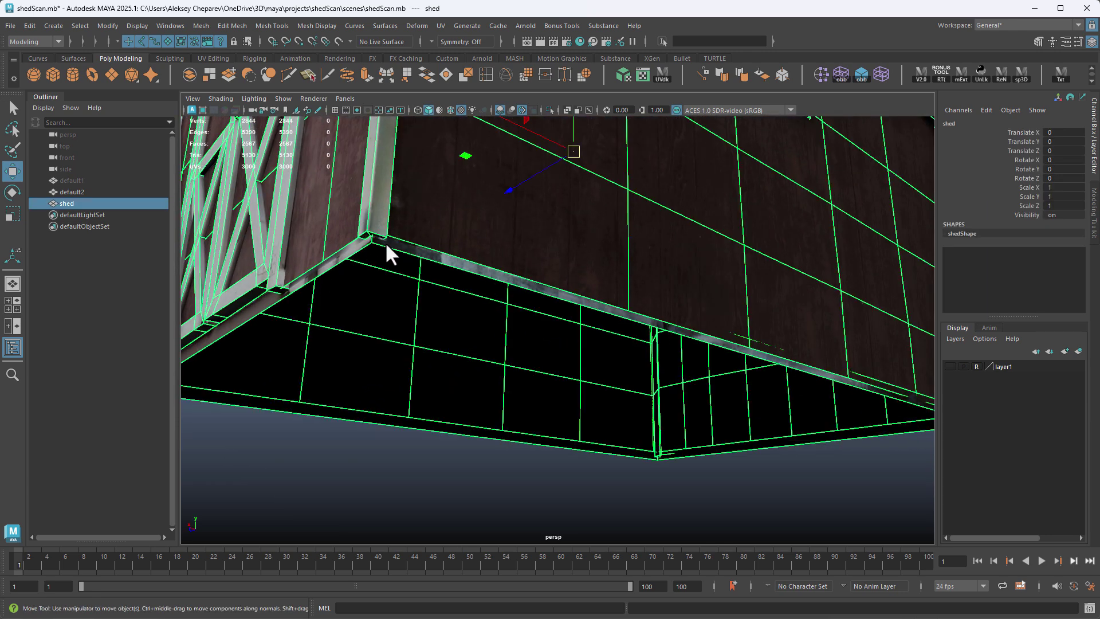
{"action": "left_click_drag", "start_coordinate": [753, 353], "coordinate": [715, 331], "text": "alt"}
{"action": "left_click", "coordinate": [839, 468]}
{"action": "left_click_drag", "start_coordinate": [840, 468], "coordinate": [576, 170], "text": "alt"}
{"action": "left_click_drag", "start_coordinate": [659, 285], "coordinate": [611, 303], "text": "alt"}
{"action": "left_click", "coordinate": [547, 284]}
{"action": "left_click", "coordinate": [799, 307]}
{"action": "left_click", "coordinate": [611, 303]}
{"action": "left_click_drag", "start_coordinate": [521, 287], "coordinate": [599, 234], "text": "alt"}
{"action": "right_click_drag", "start_coordinate": [596, 232], "coordinate": [732, 370], "text": "alt"}
{"action": "left_click", "coordinate": [426, 214]}
Examine the shingled roof and the dark window-side wall of the finished shed.
{"action": "left_click_drag", "start_coordinate": [739, 241], "coordinate": [461, 257], "text": "alt"}
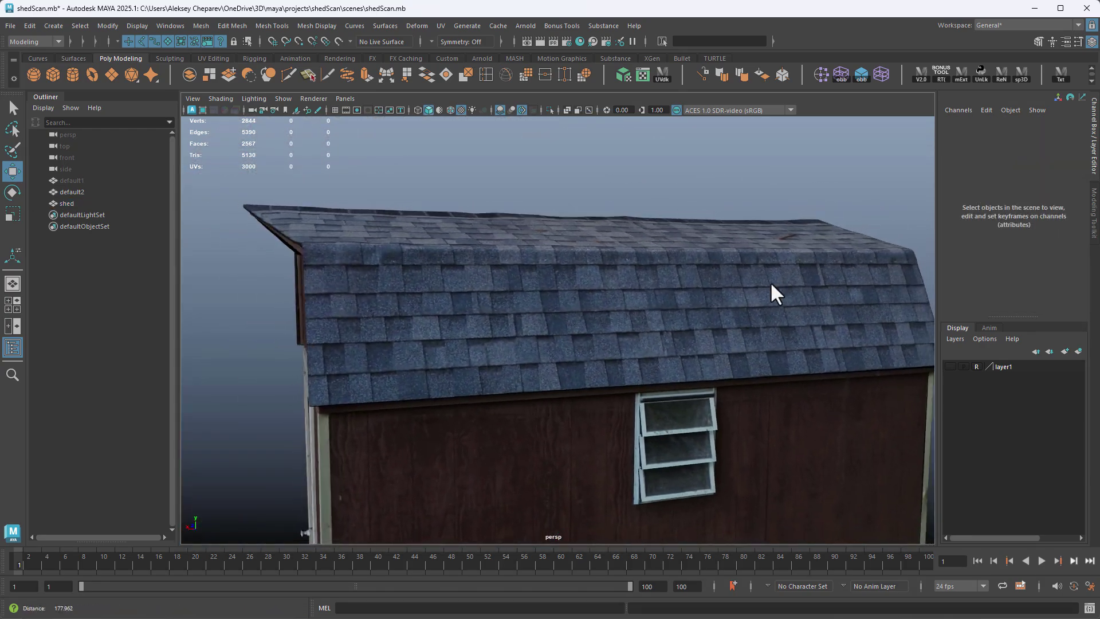
{"action": "right_click_drag", "start_coordinate": [770, 284], "coordinate": [682, 265], "text": "alt"}
{"action": "middle_click_drag", "start_coordinate": [682, 264], "coordinate": [668, 156], "text": "alt"}
{"action": "left_click_drag", "start_coordinate": [668, 155], "coordinate": [737, 232], "text": "alt"}
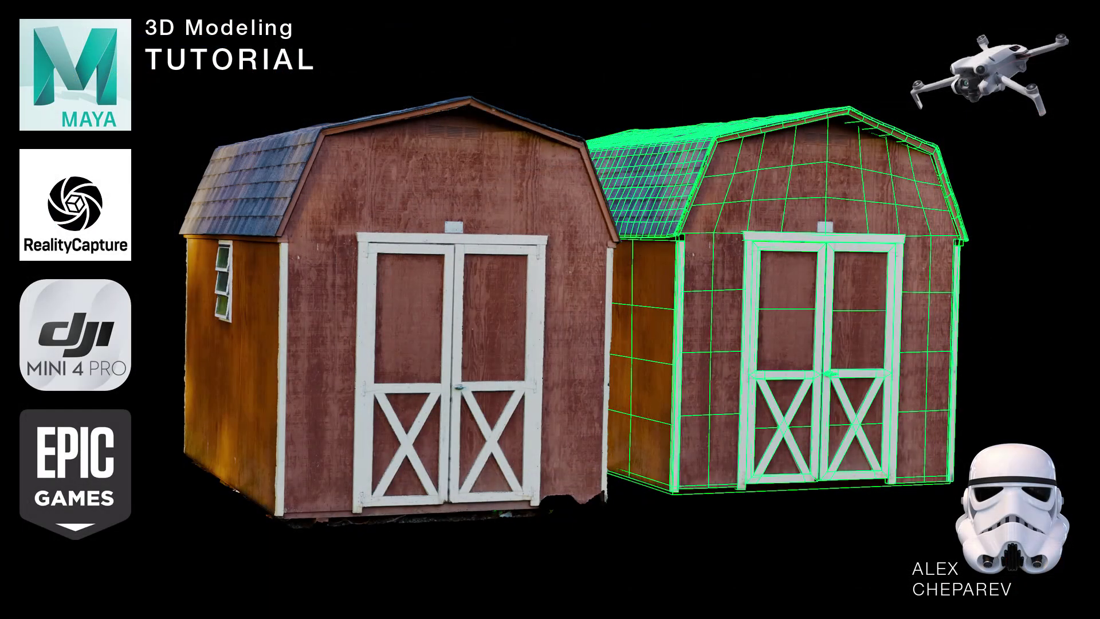